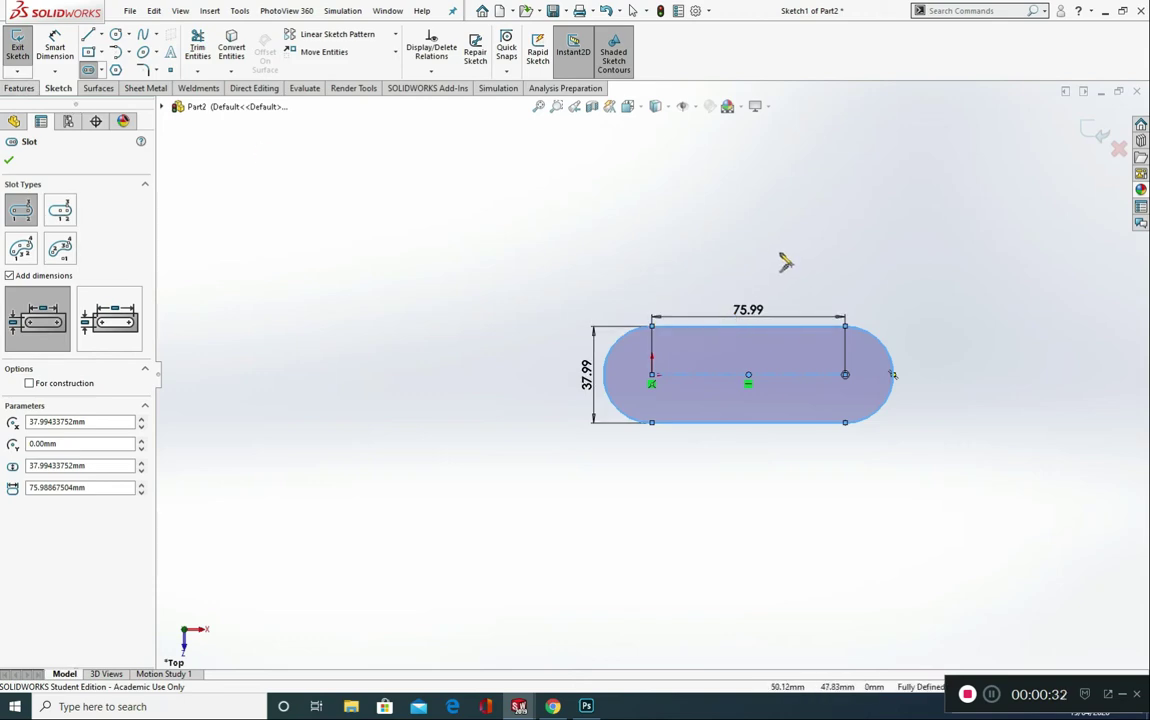
Set the slot's centre-to-centre length to 80 mm and its width to 40 mm
key(Escape)
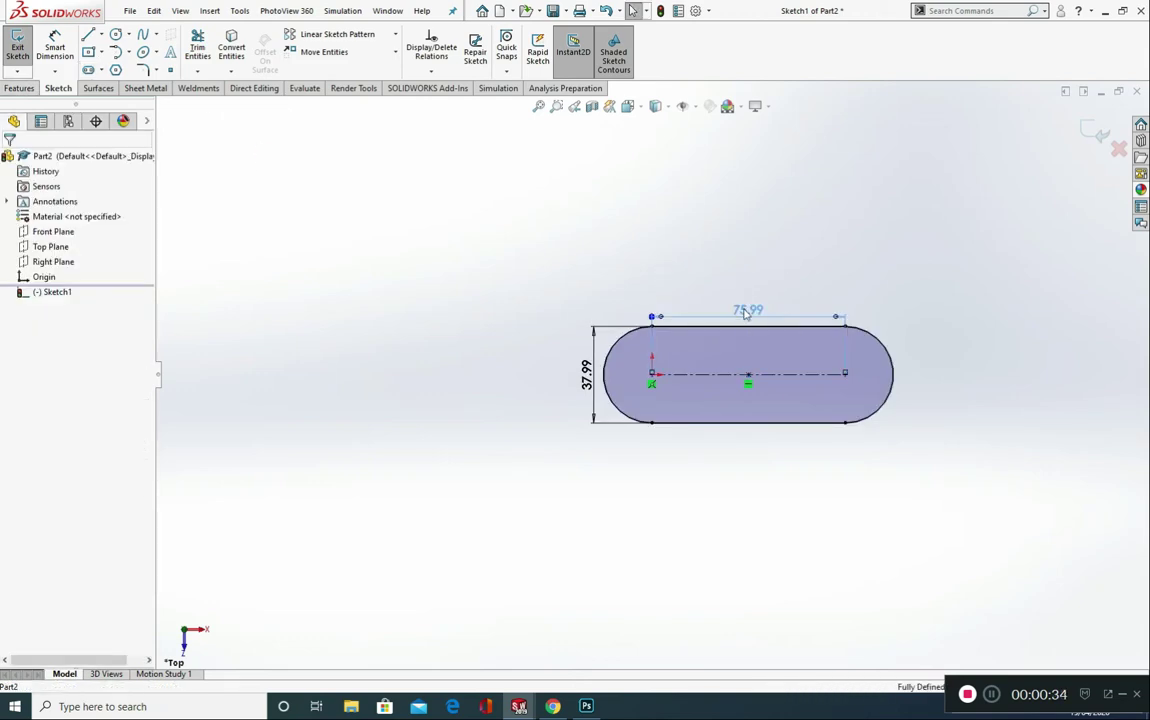
double_click(745, 310)
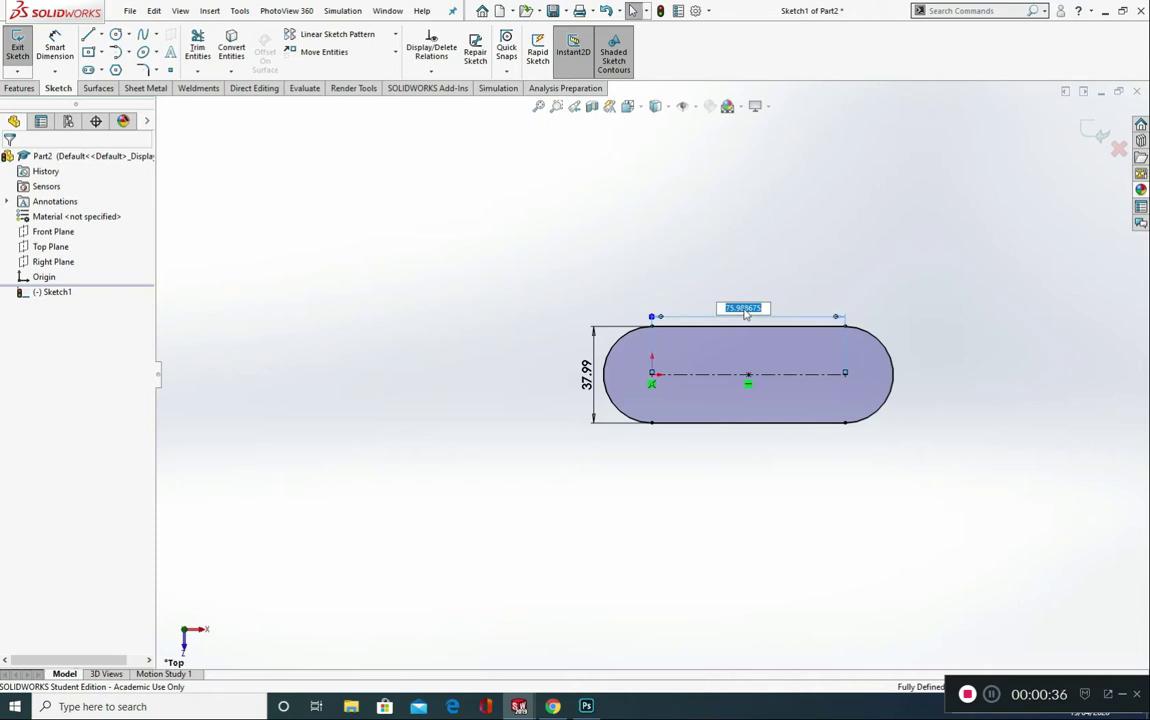
text(80)
key(Return)
double_click(588, 375)
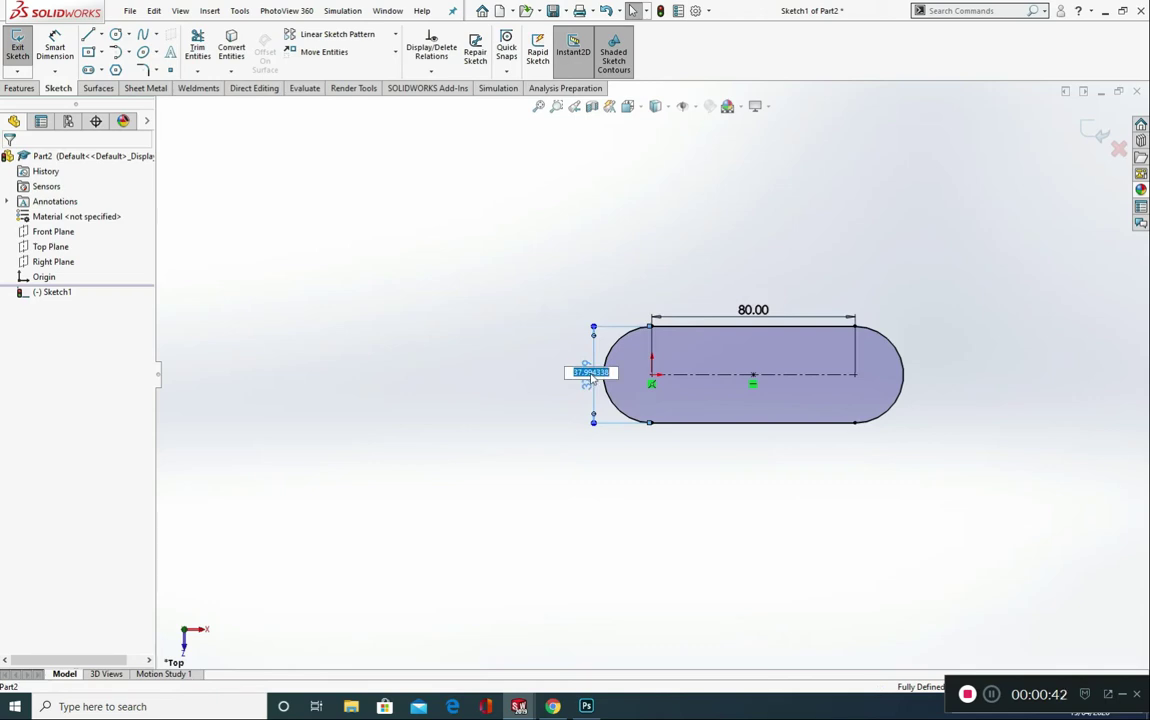
text(40)
key(Return)
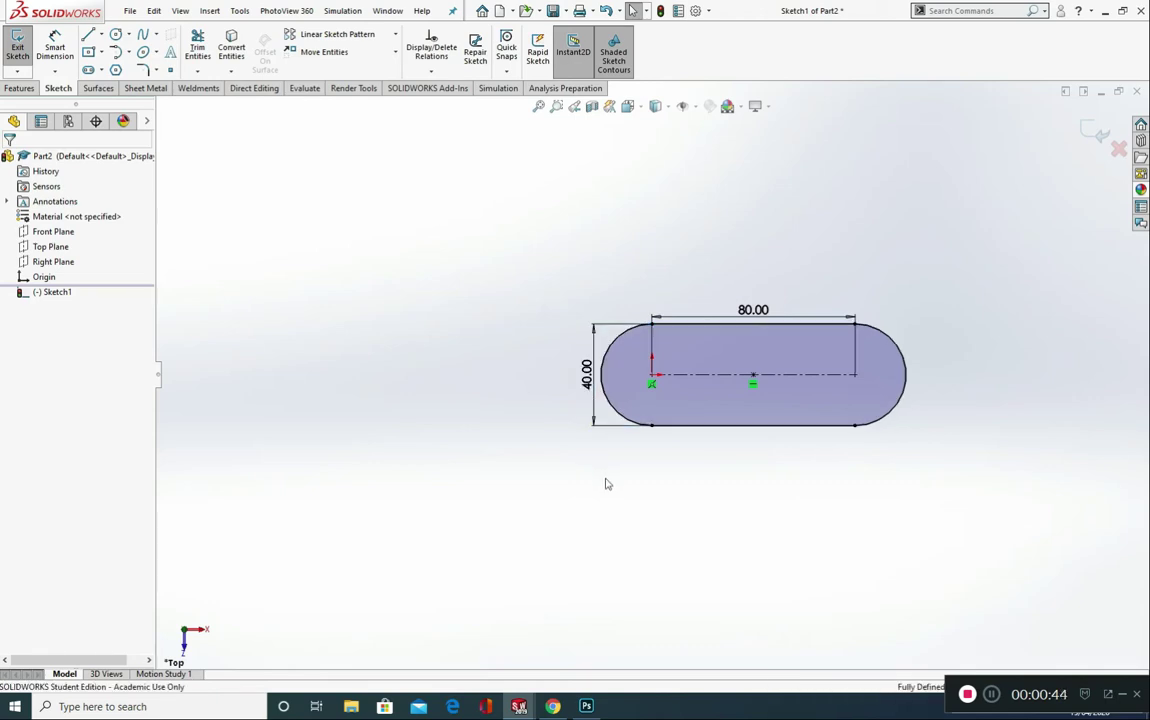
Add a driven radius dimension to the slot's end arc around the origin and exit the sketch
click(57, 47)
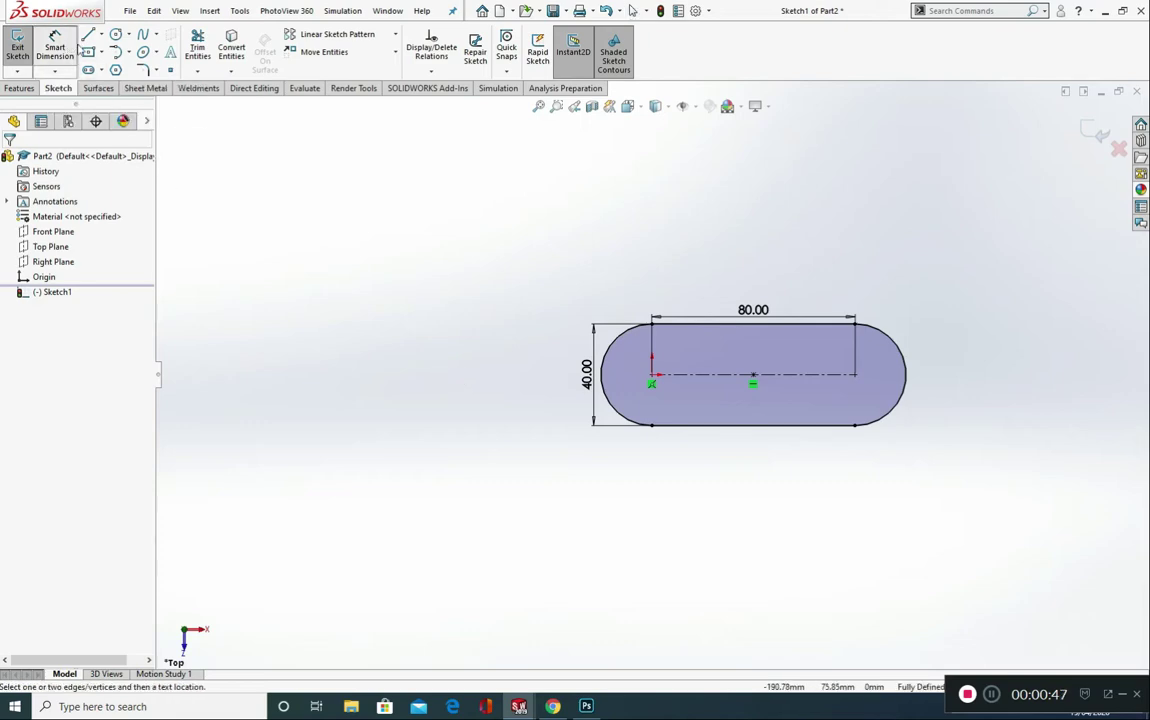
click(620, 338)
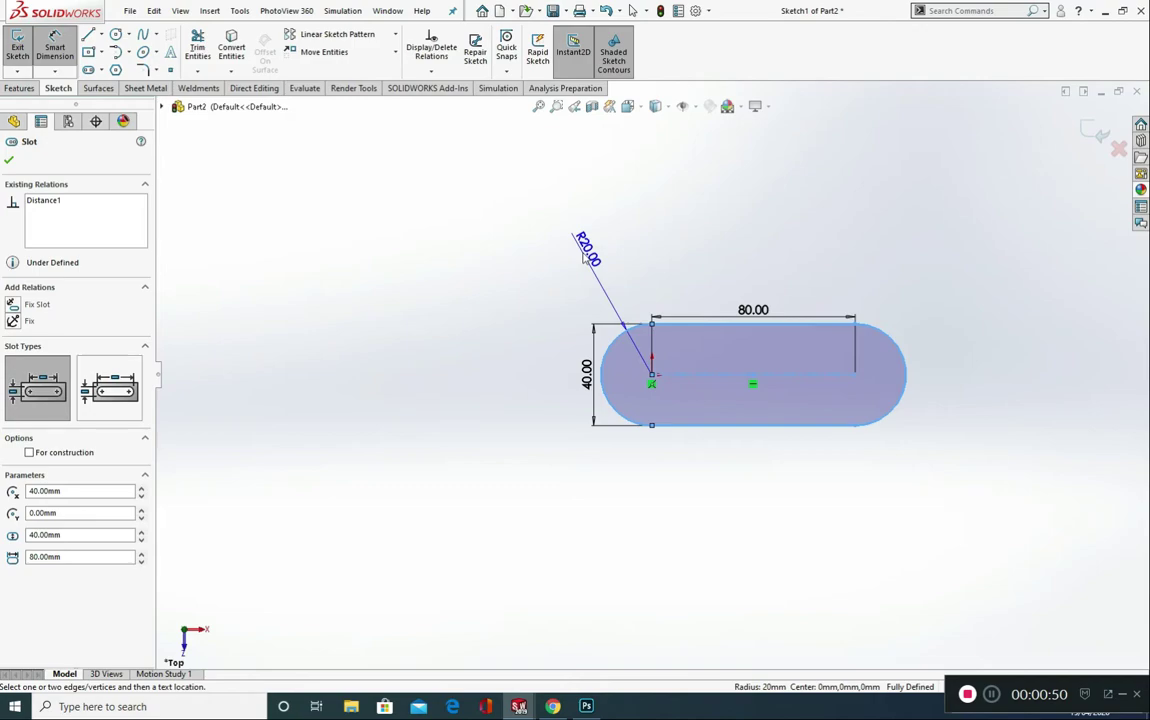
click(619, 290)
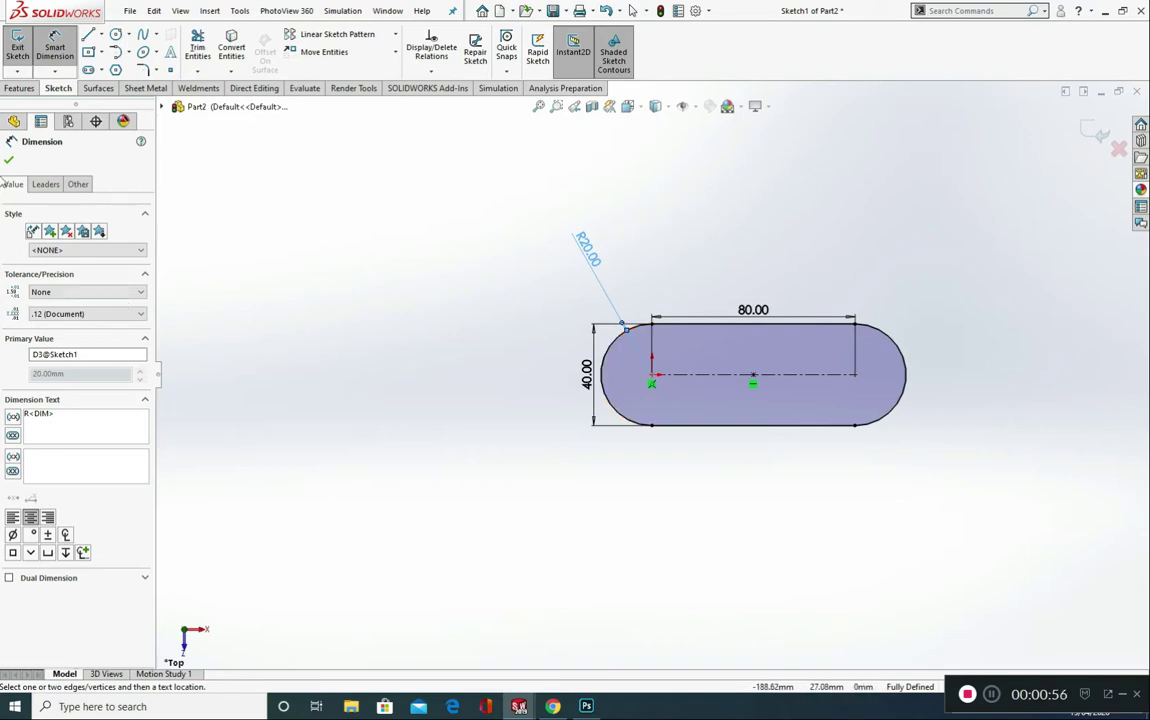
click(8, 163)
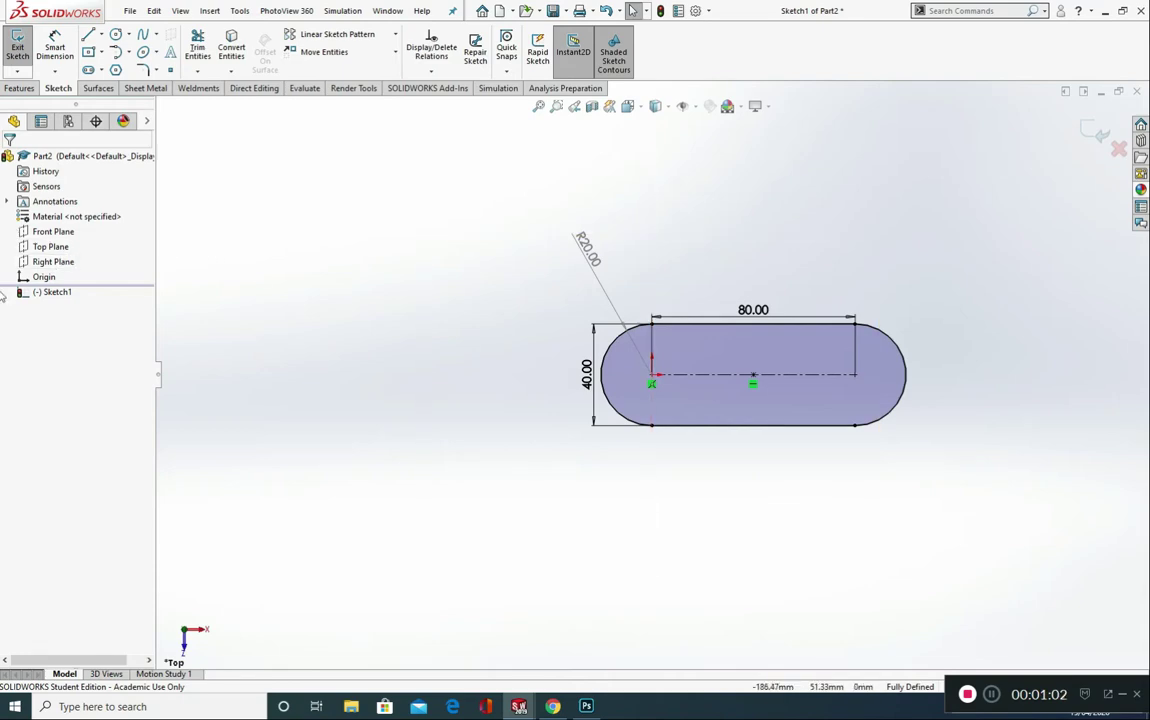
click(1098, 133)
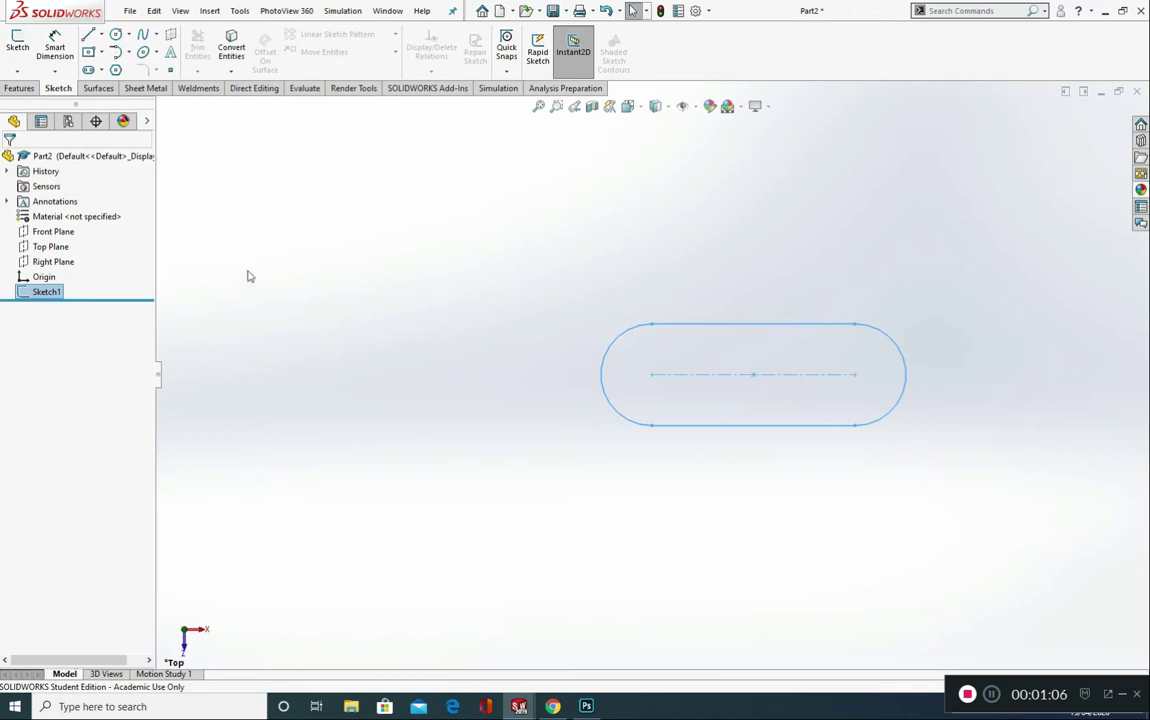
Create a reference plane offset 40 mm above the Top Plane
click(60, 247)
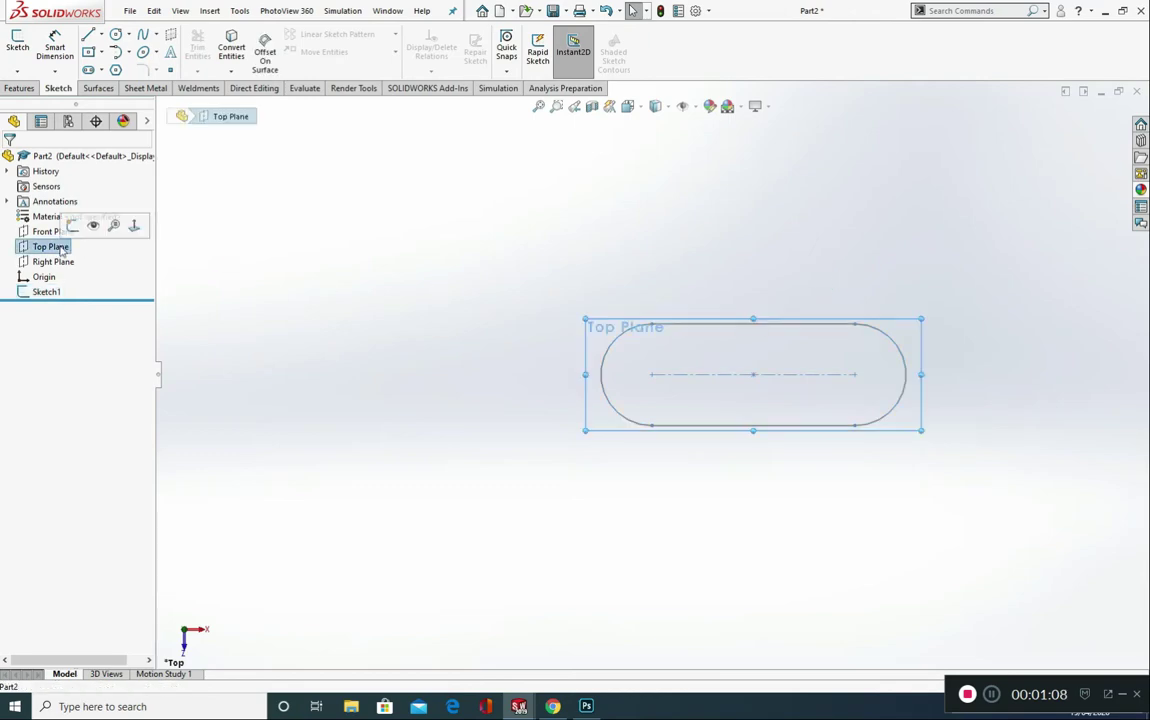
click(20, 88)
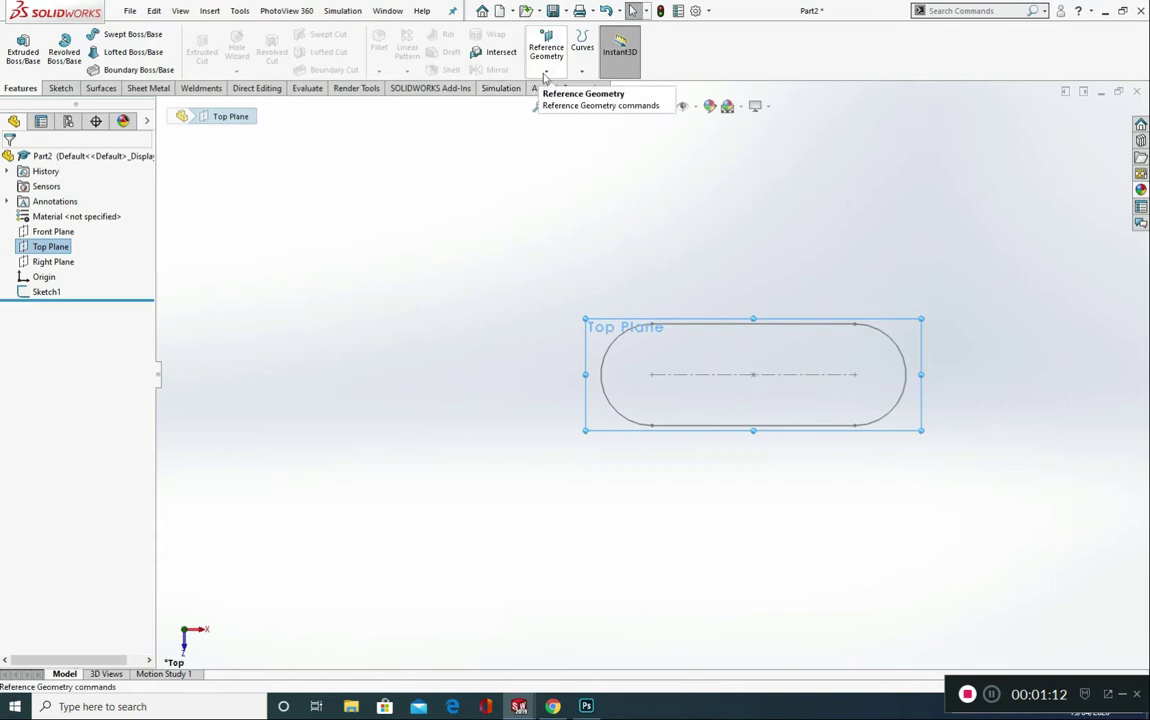
click(545, 73)
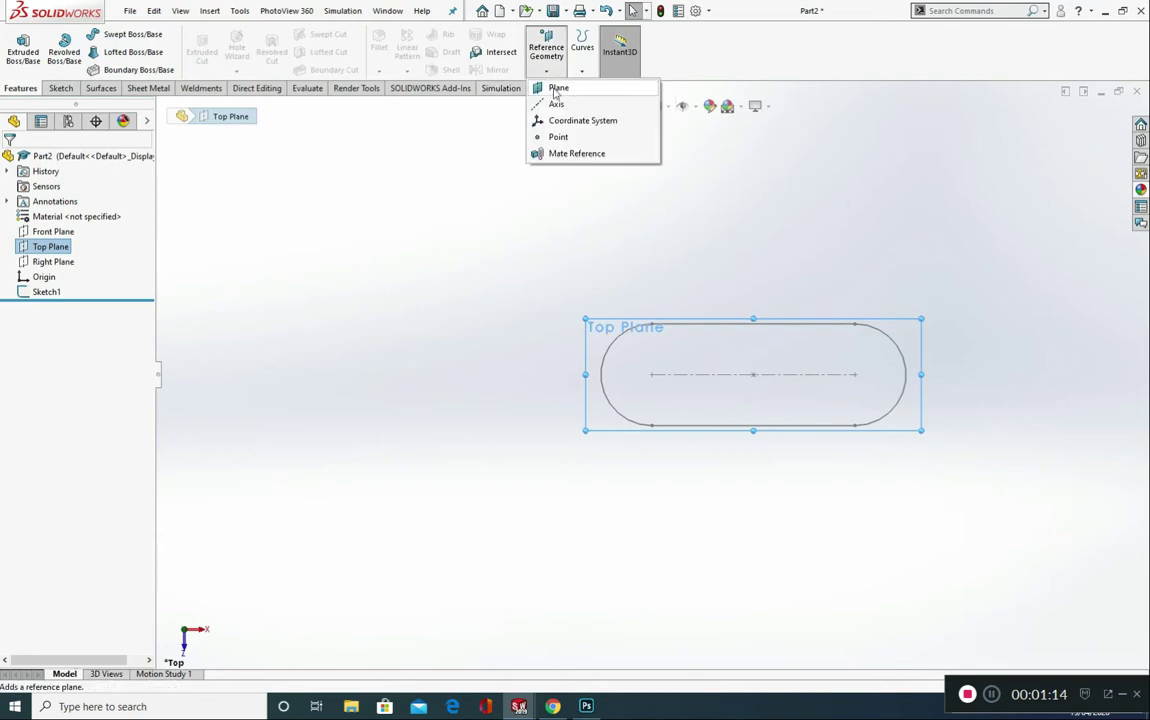
click(557, 89)
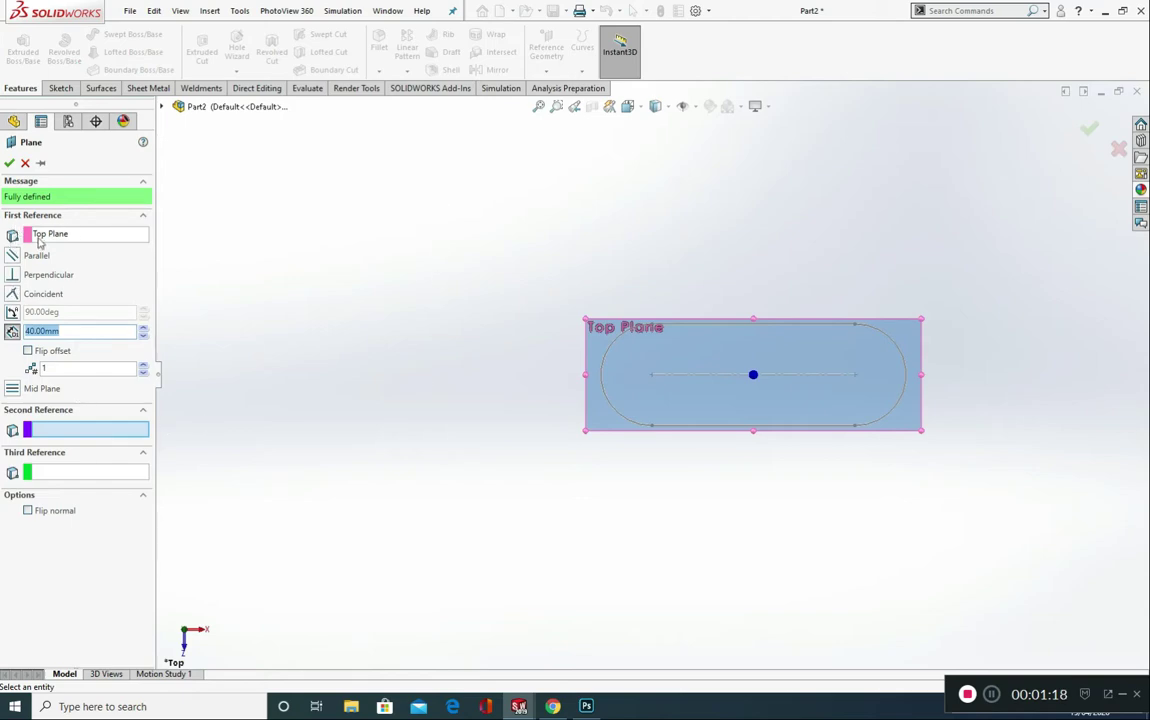
click(91, 331)
drag(39, 331, 5, 335)
middle_drag(583, 492, 580, 410)
drag(82, 332, 5, 335)
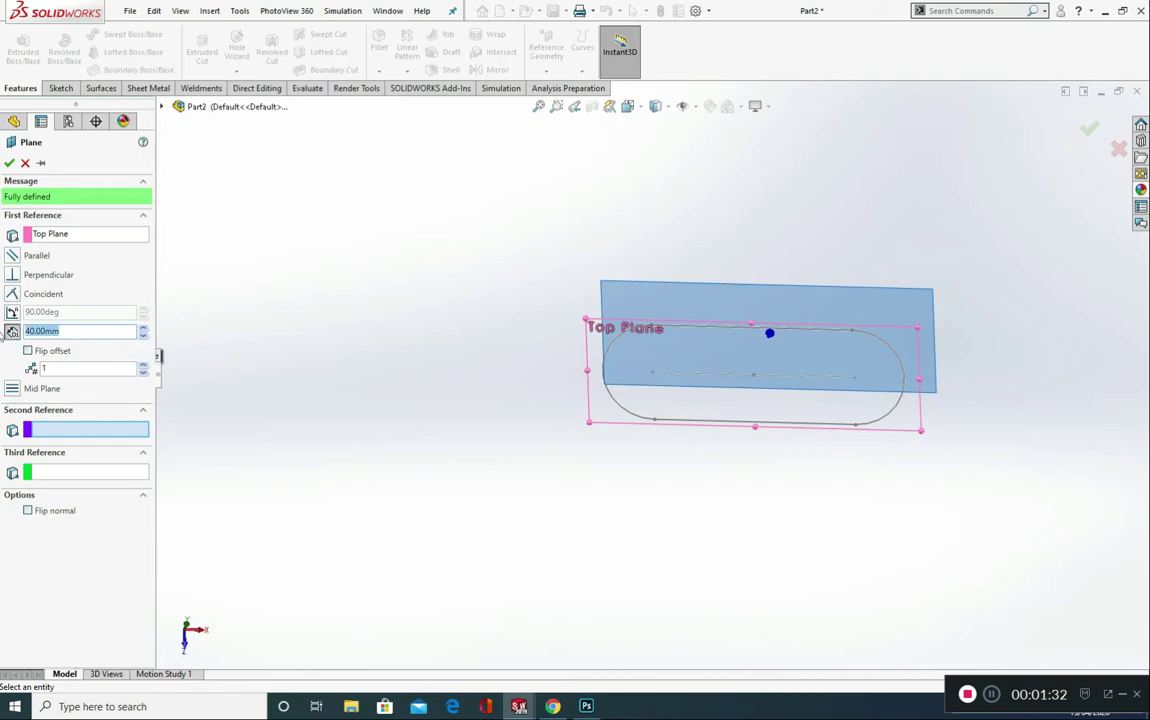
click(9, 163)
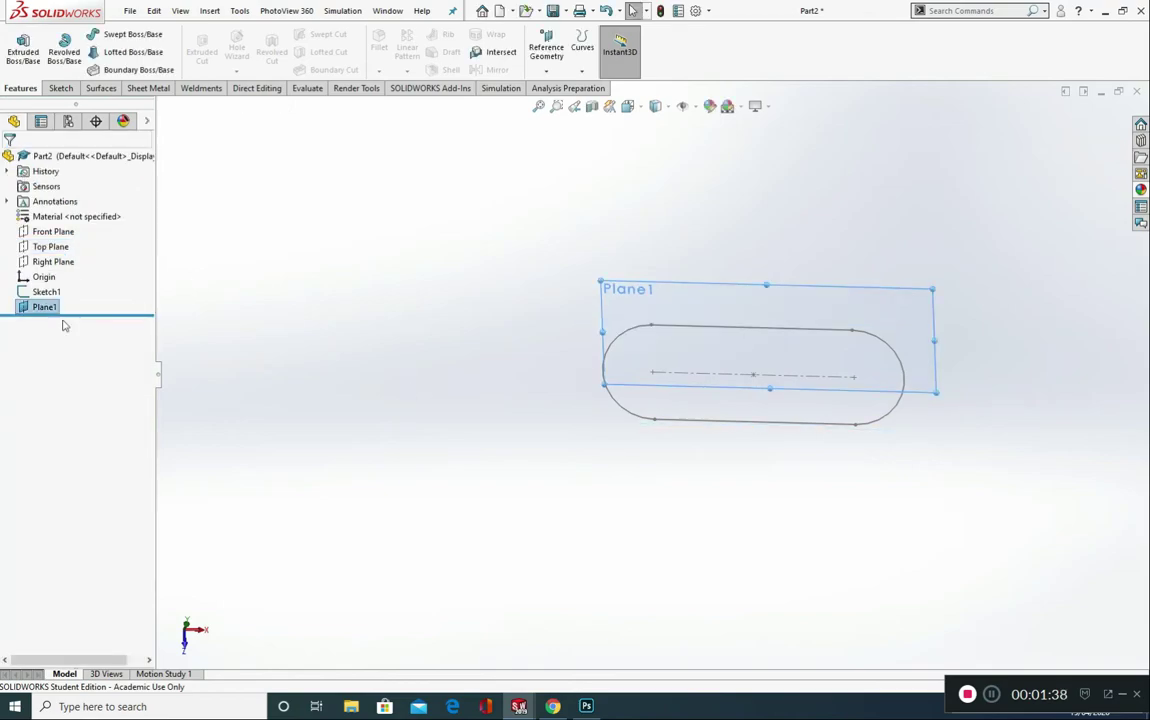
Start a sketch on the new offset plane, viewed normal to it, and draw an origin-centred circle with a radius of about 17.6 mm
click(23, 308)
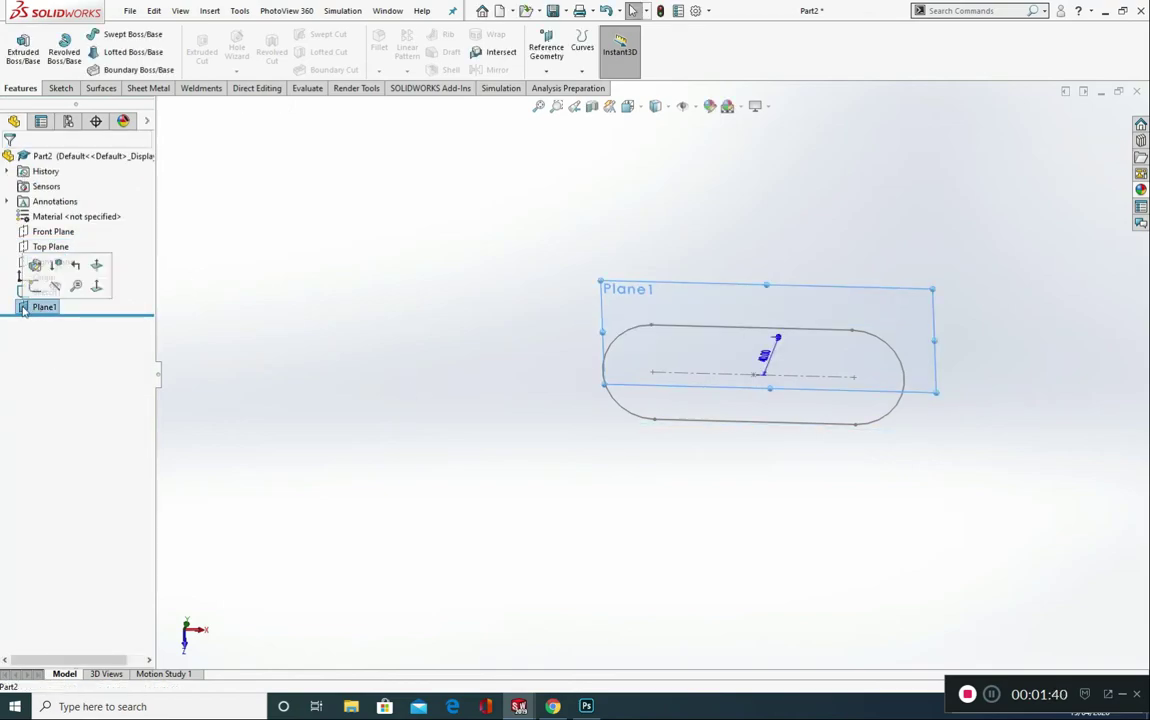
click(96, 288)
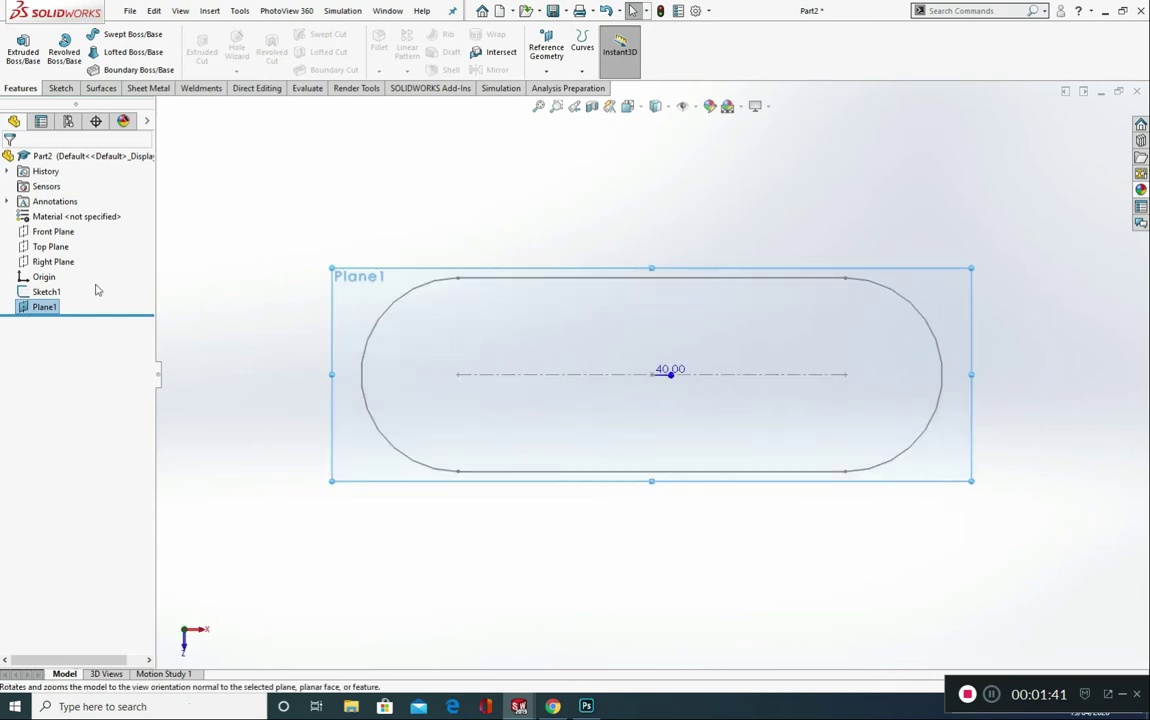
click(61, 88)
click(17, 44)
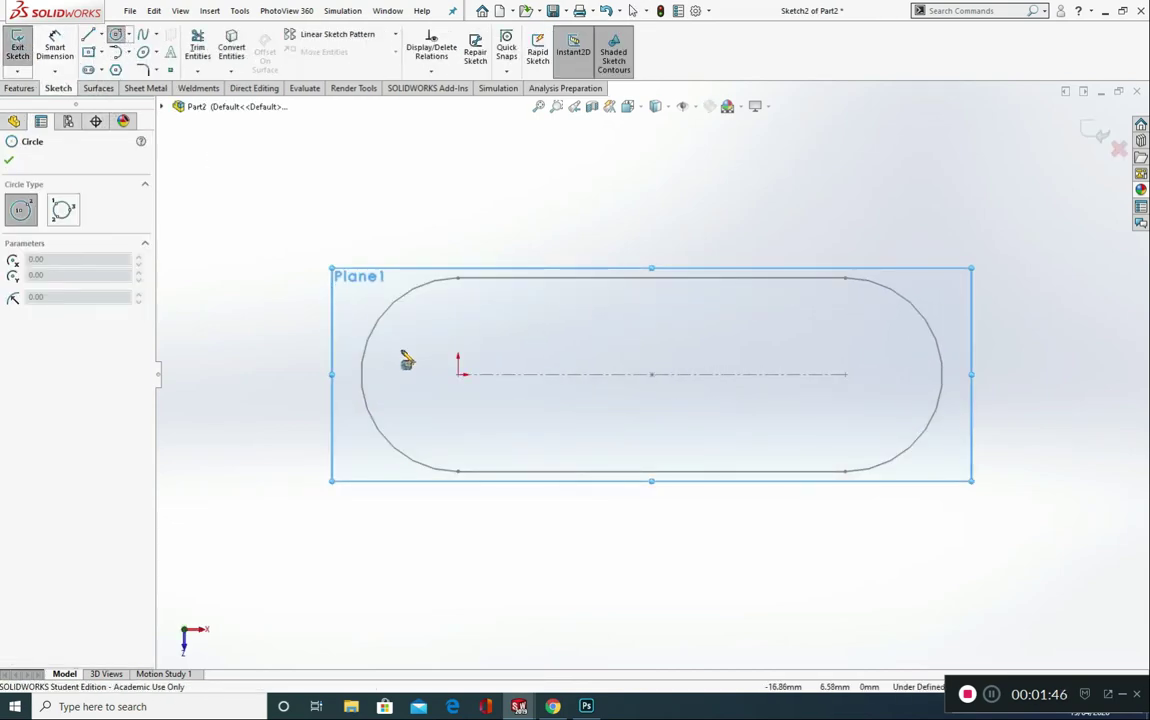
click(458, 374)
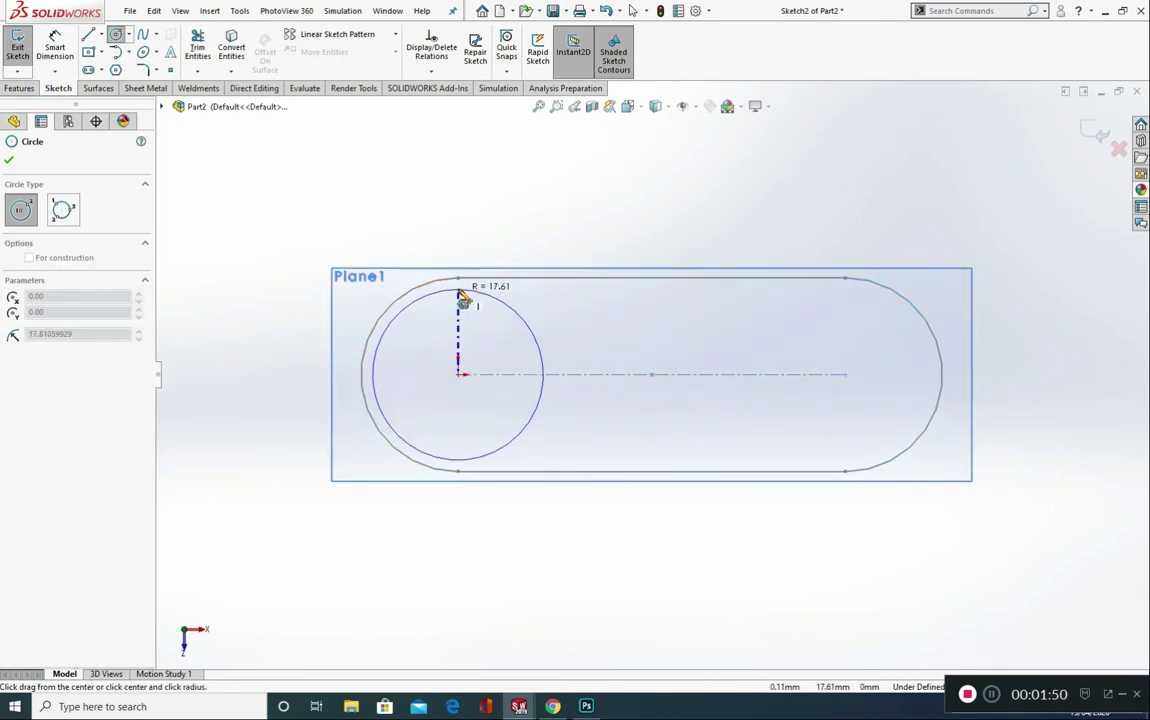
click(459, 290)
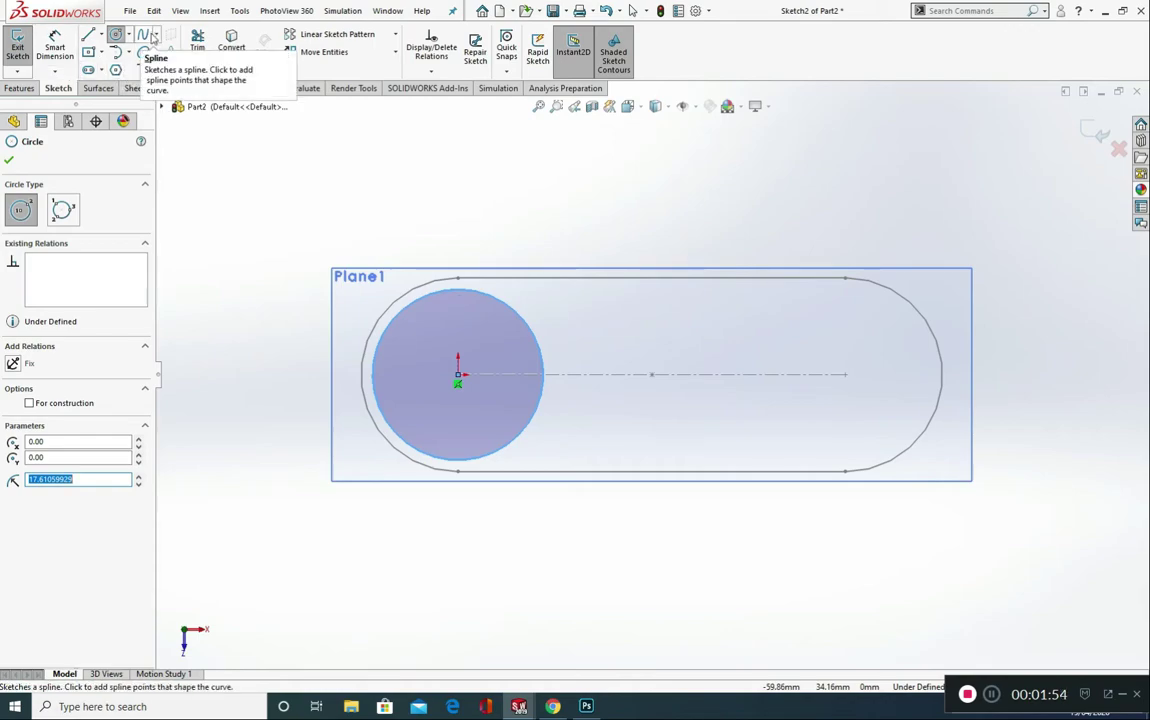
Dimension the circle's diameter at 30 mm and exit the sketch
click(50, 47)
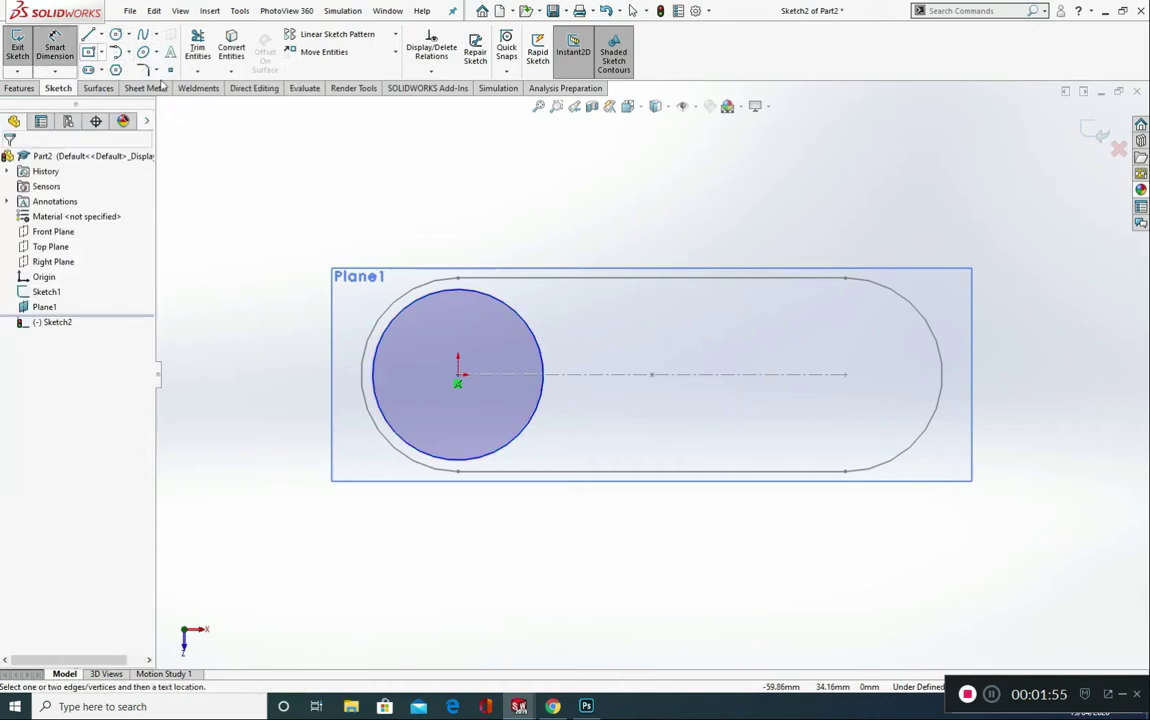
click(446, 290)
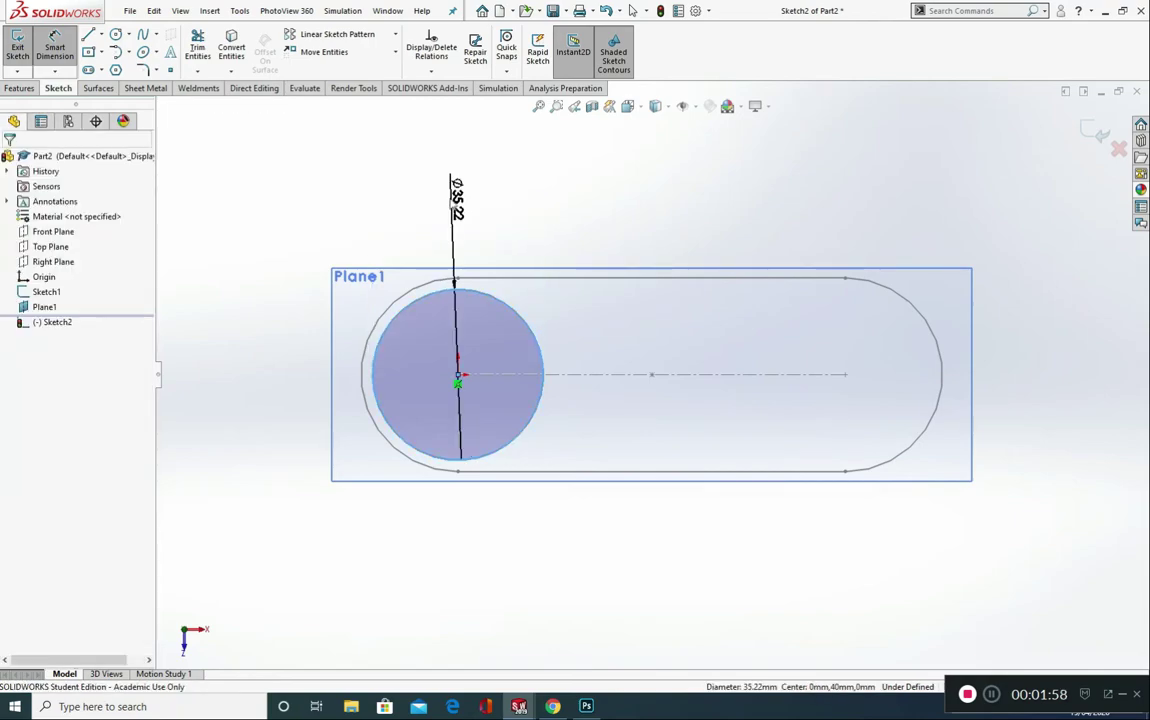
click(451, 211)
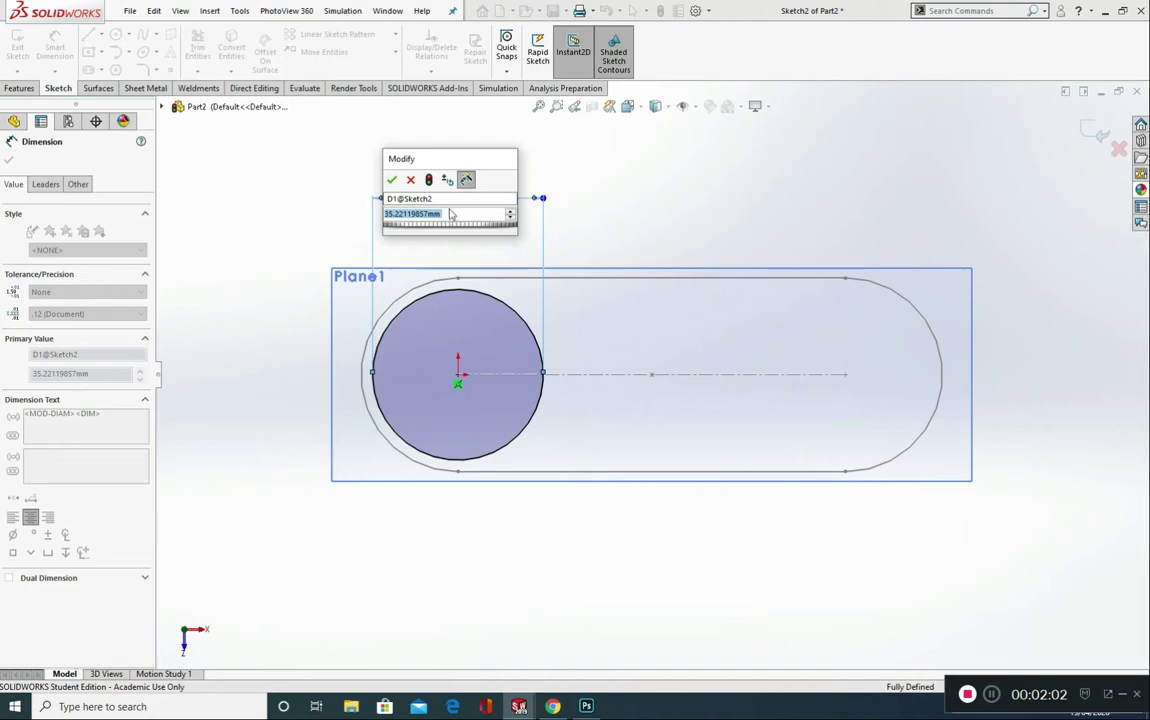
text(30)
click(391, 180)
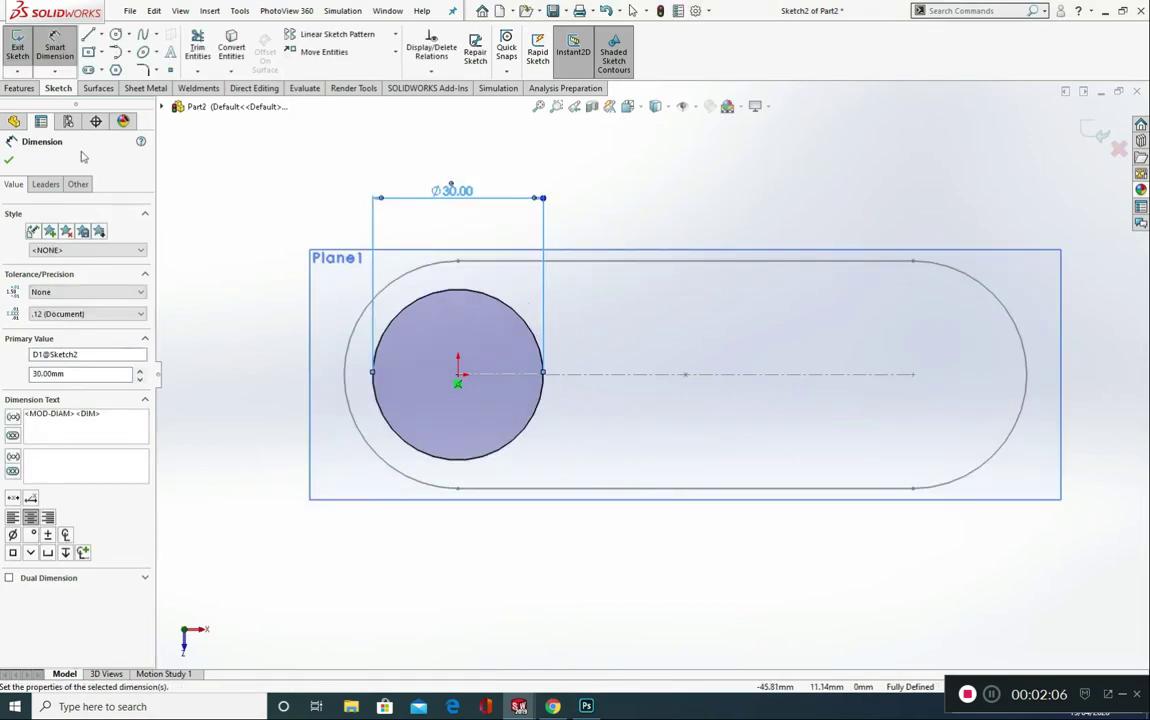
click(9, 162)
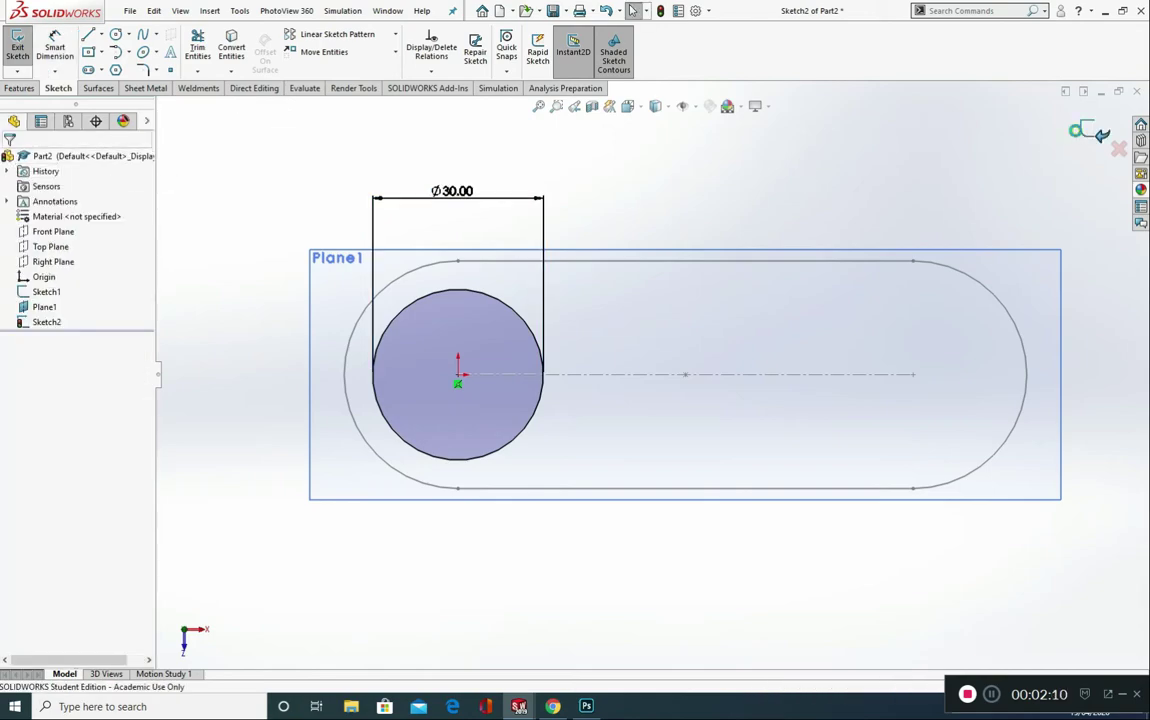
click(1097, 132)
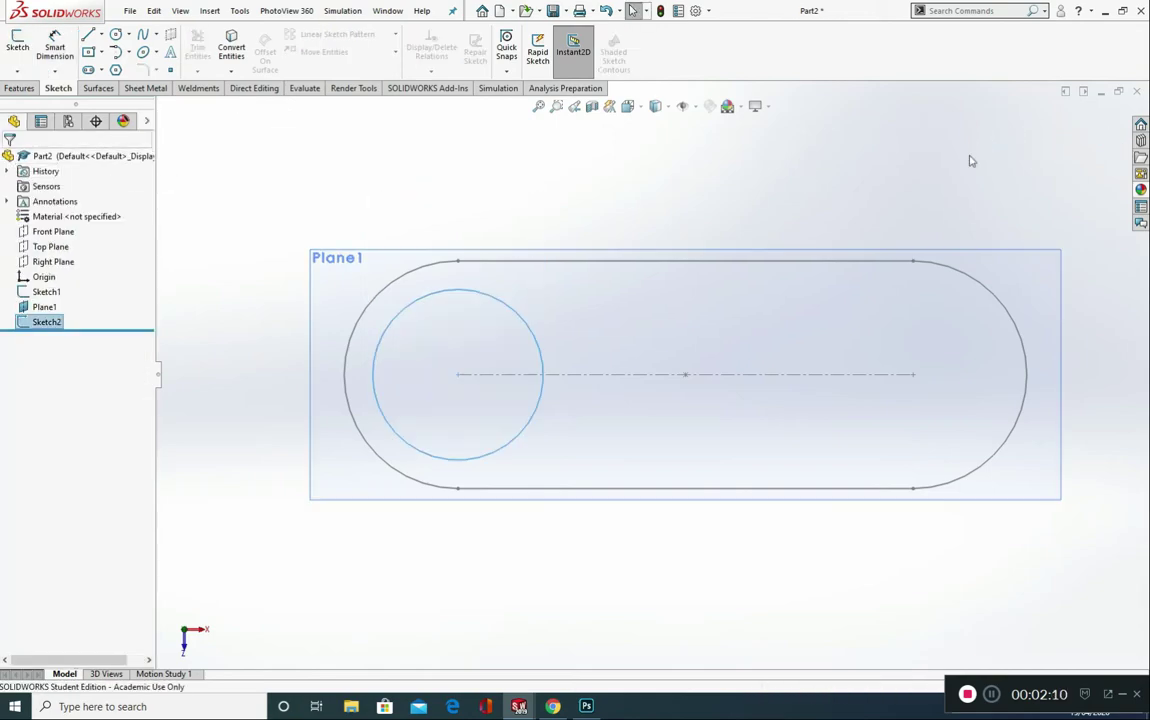
Hide the offset reference plane Plane1, leaving the slot and circle sketches shown
click(590, 594)
mouse_move(590, 594)
middle_down()
mouse_move(621, 447)
mouse_move(616, 463)
middle_up()
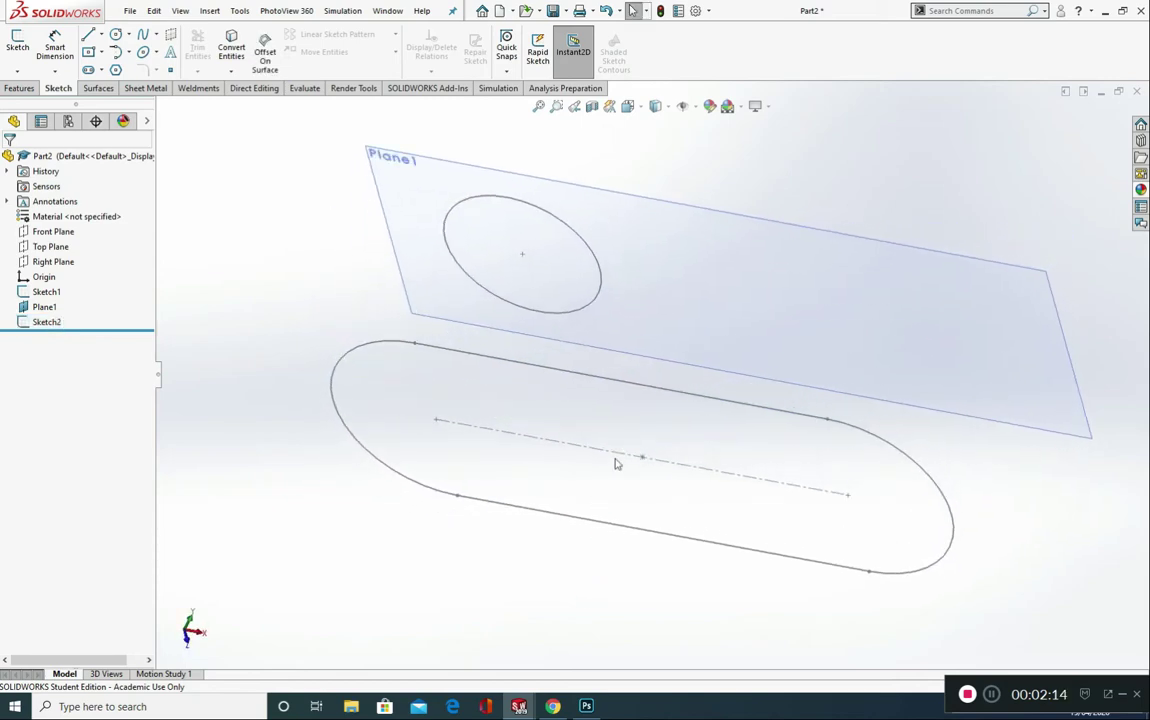
click(44, 307)
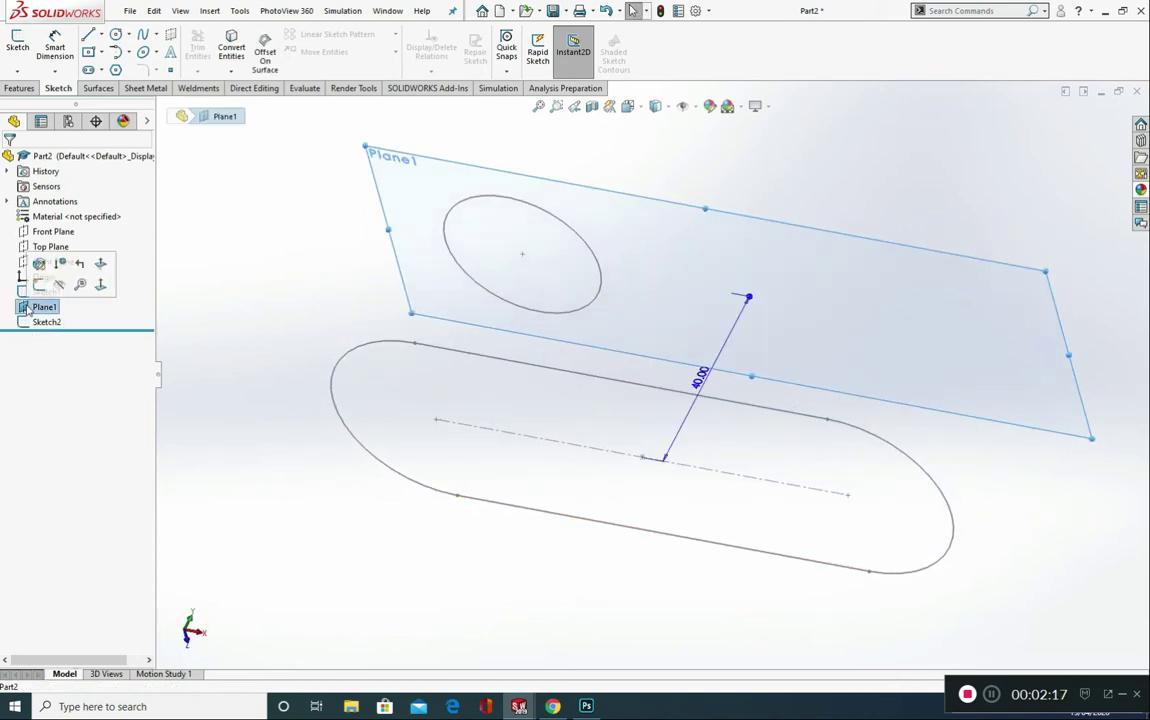
click(60, 286)
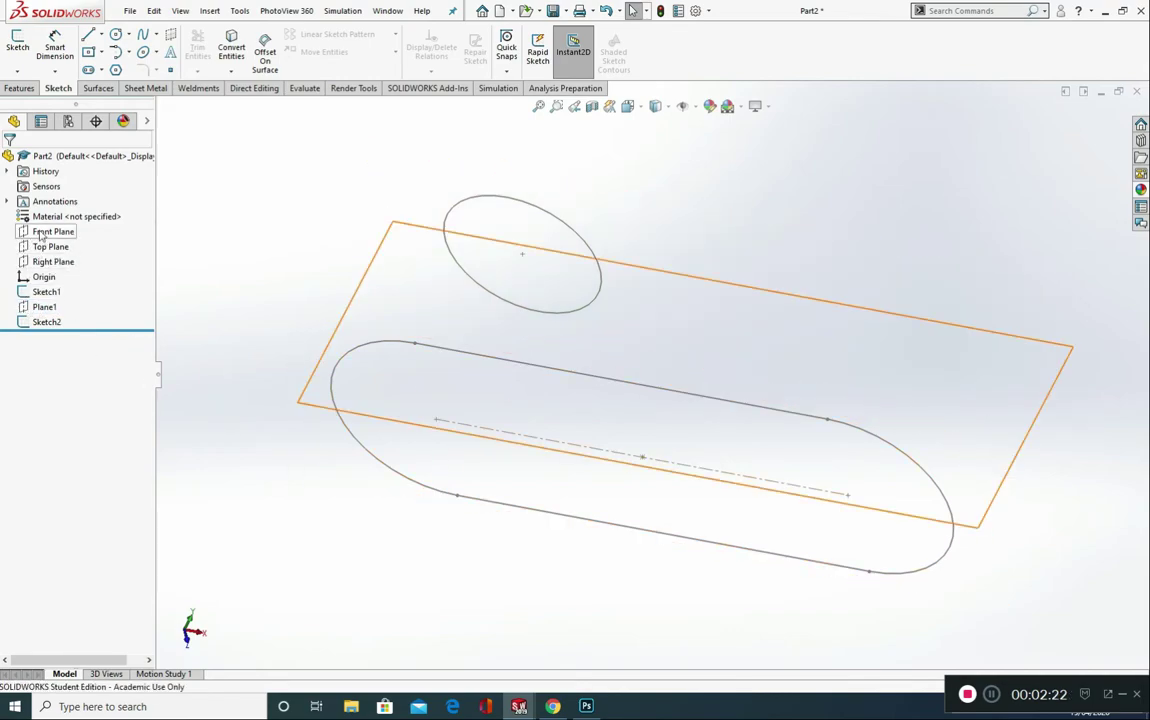
Start a new sketch on the Right Plane, viewed normal to it
click(53, 262)
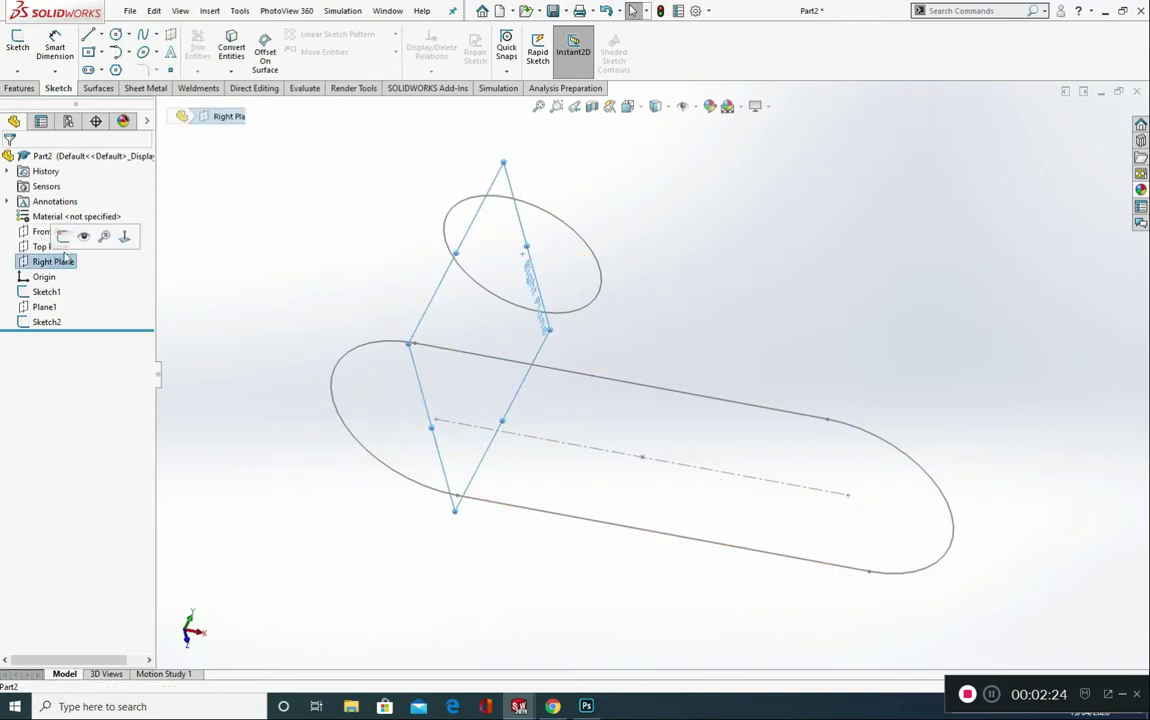
click(54, 261)
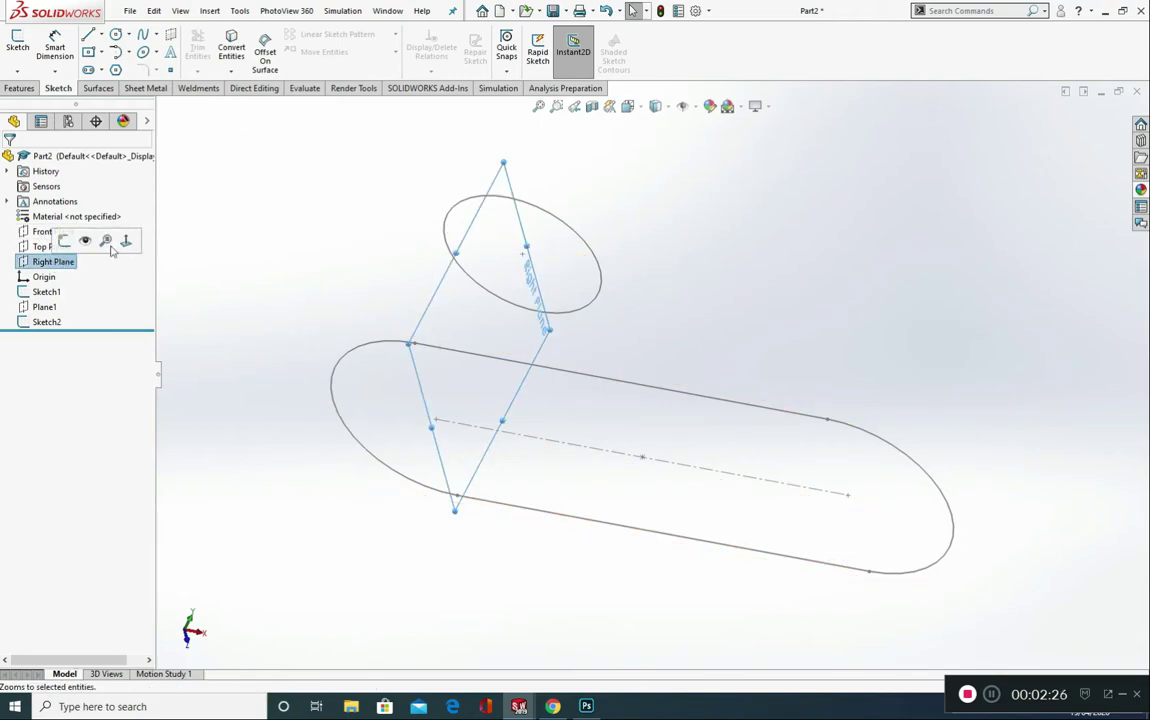
click(21, 264)
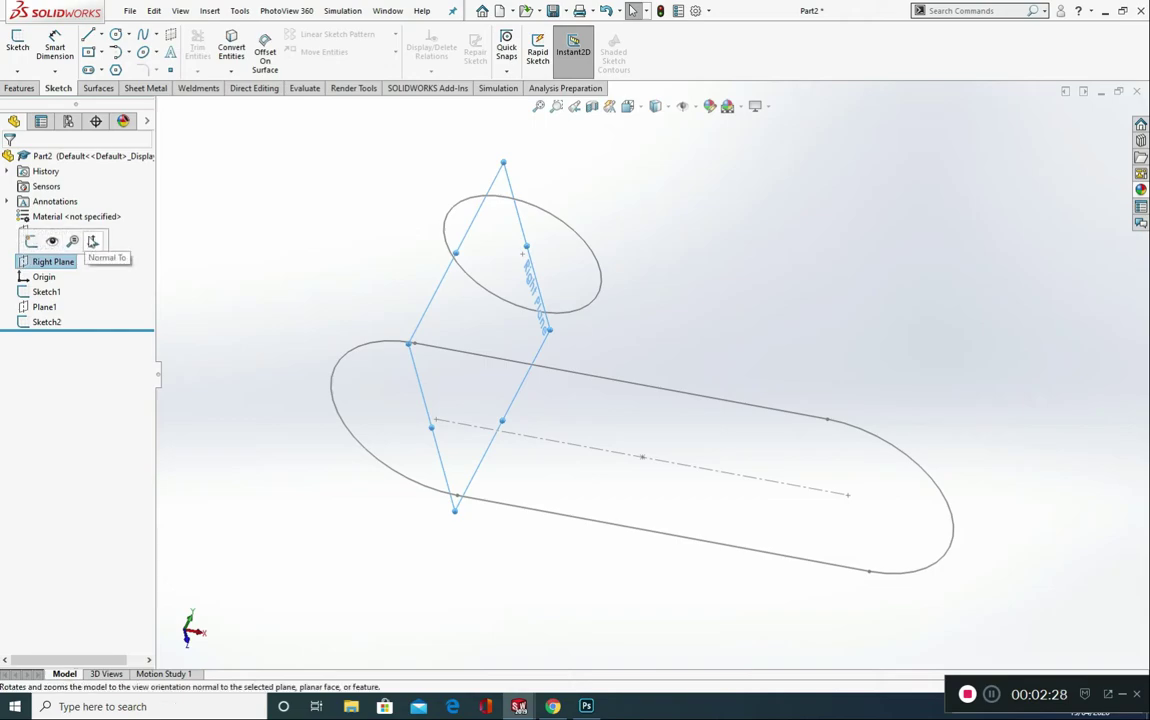
click(91, 240)
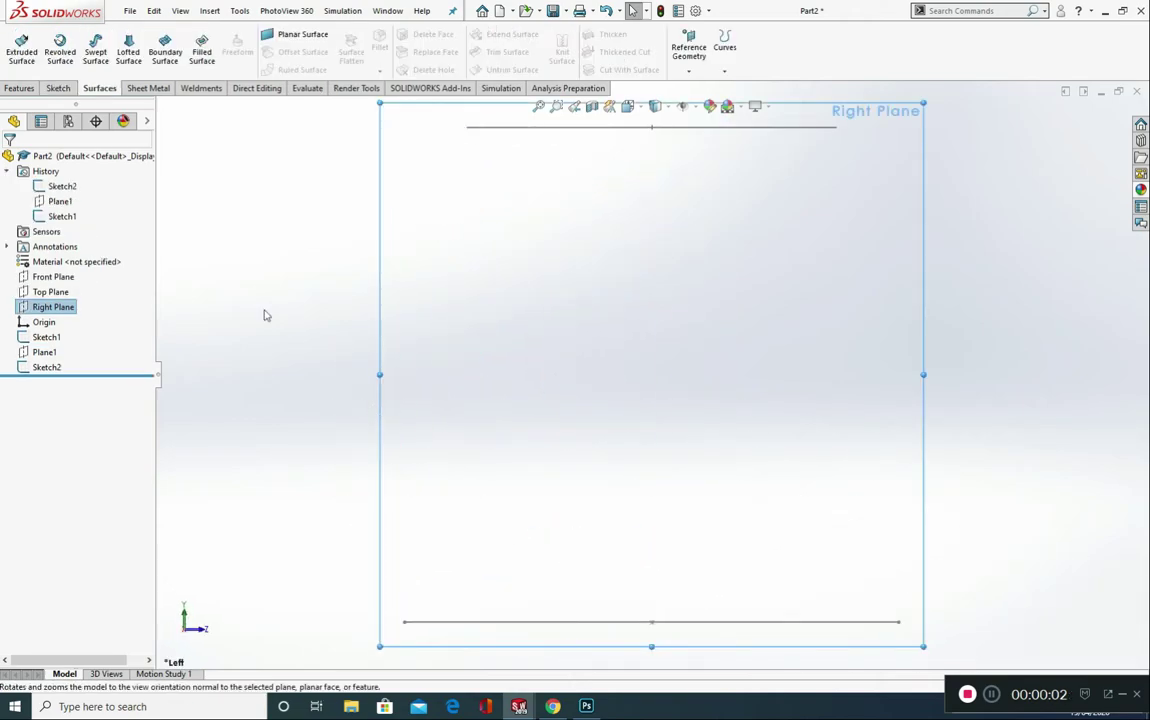
click(58, 88)
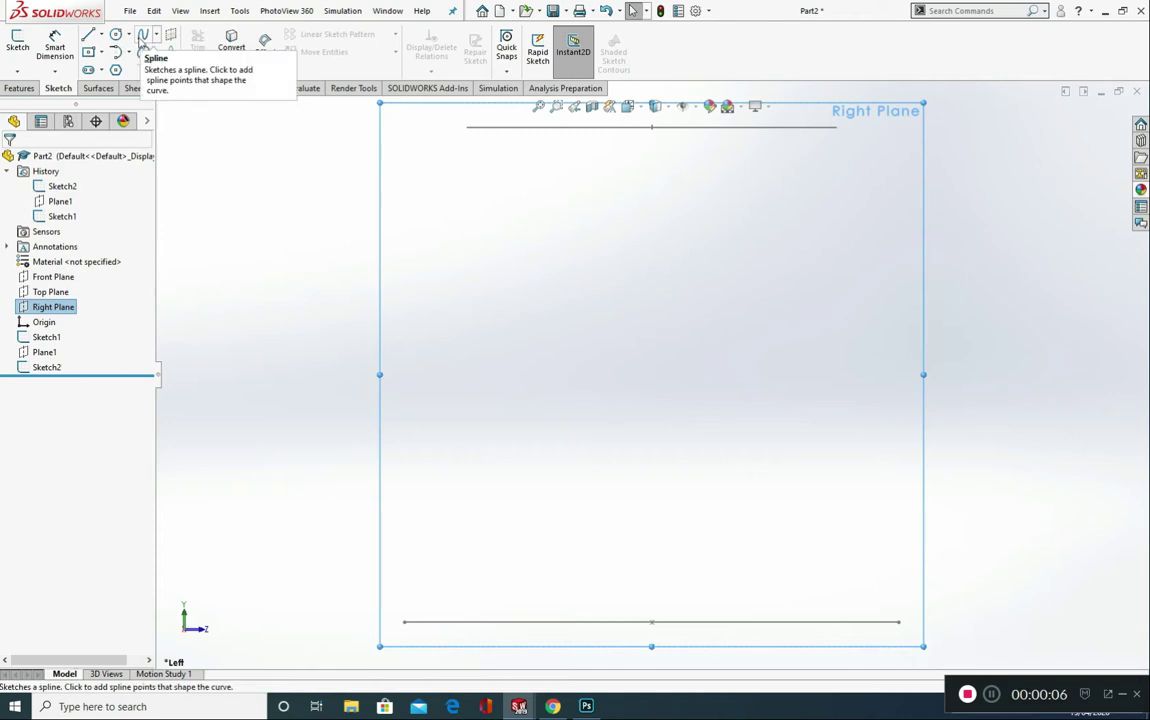
click(142, 36)
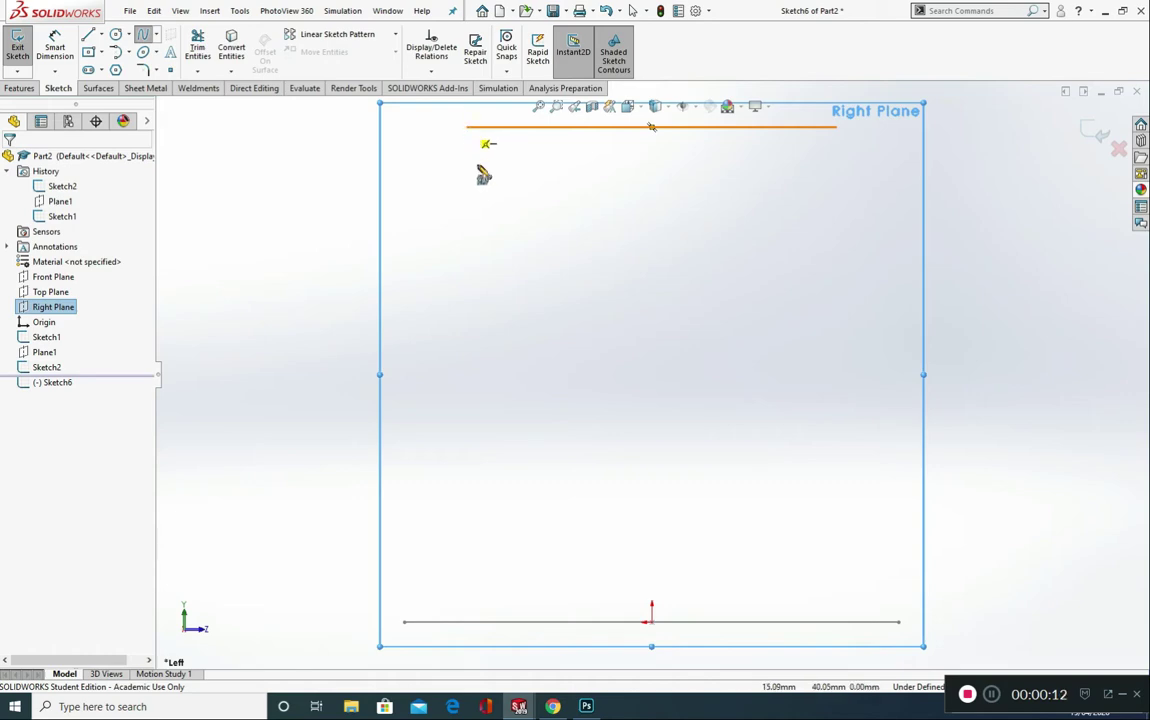
key(Escape)
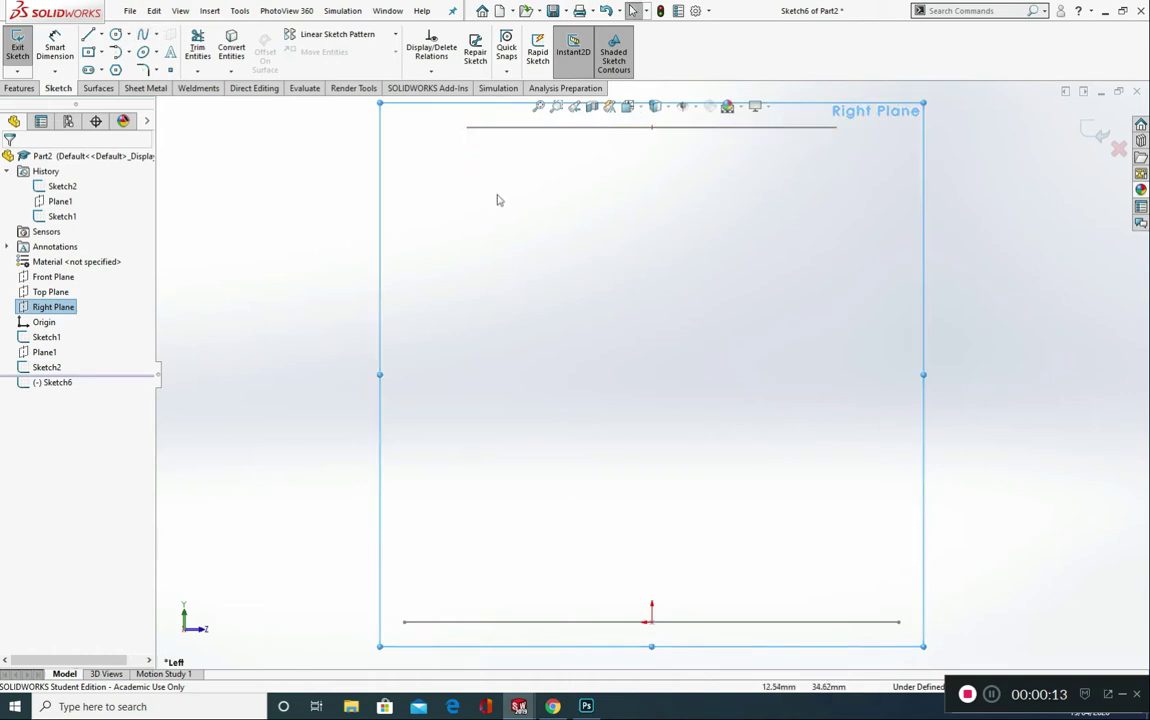
Convert the upper circle into the Right Plane sketch as a projected straight line, keeping the view normal to the sketch
click(528, 133)
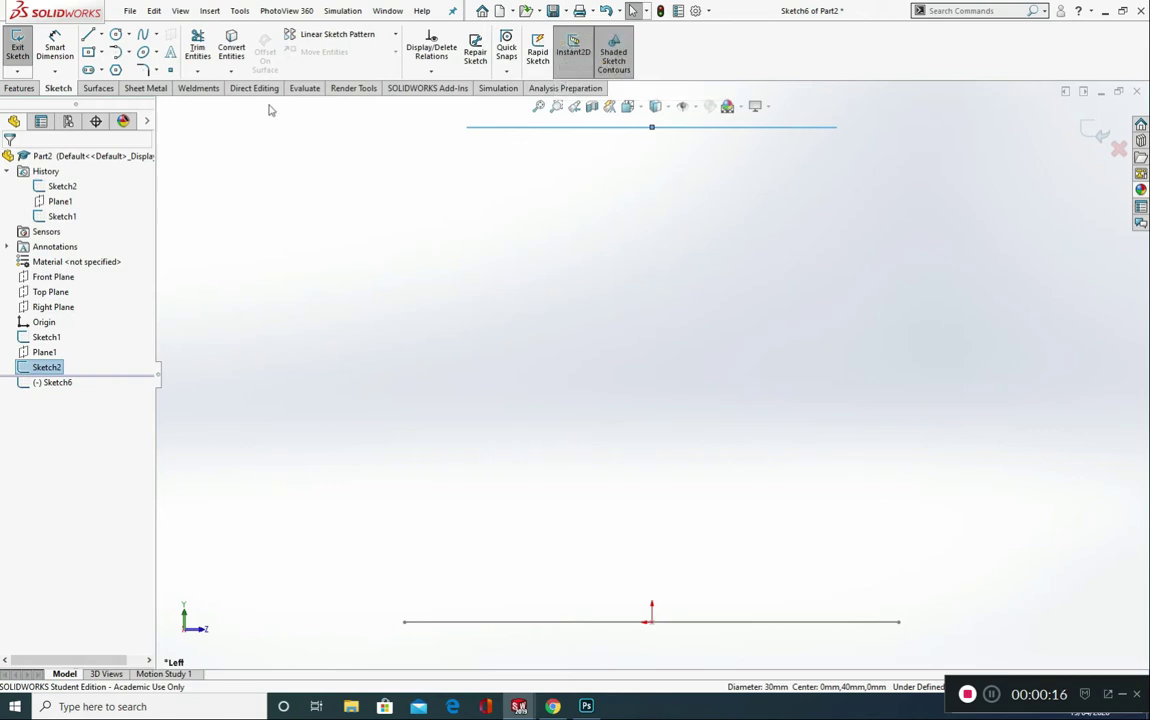
click(235, 47)
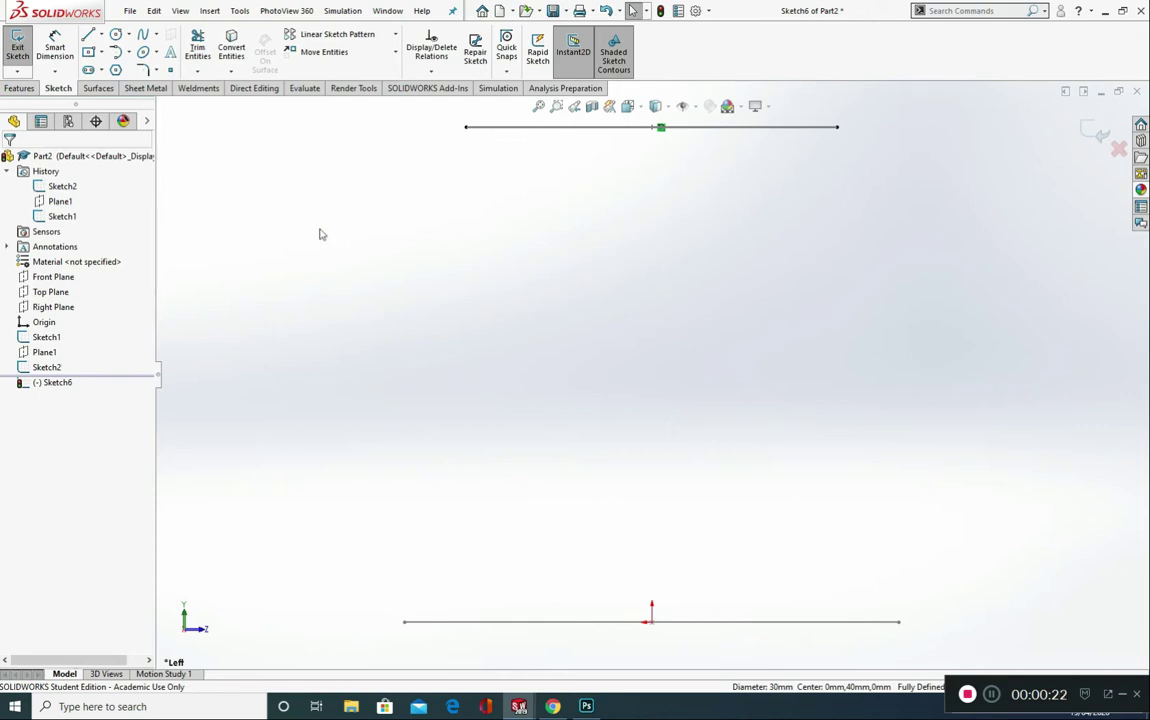
middle_drag(322, 234, 333, 255)
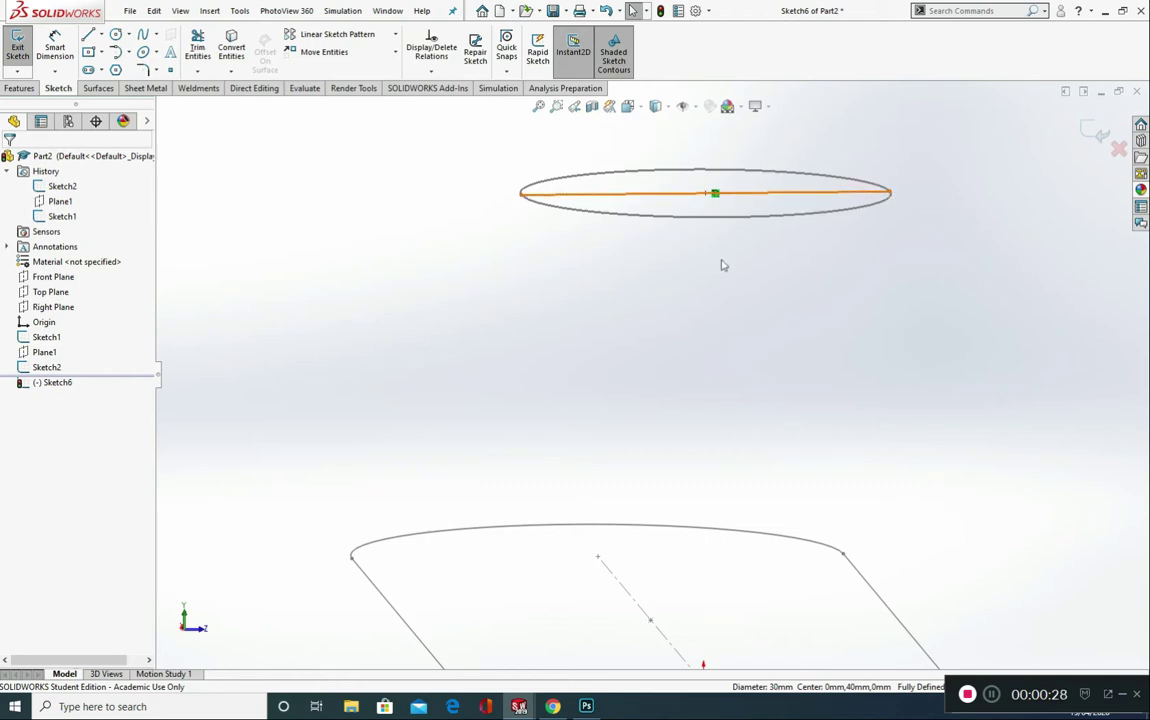
key(ctrl+8)
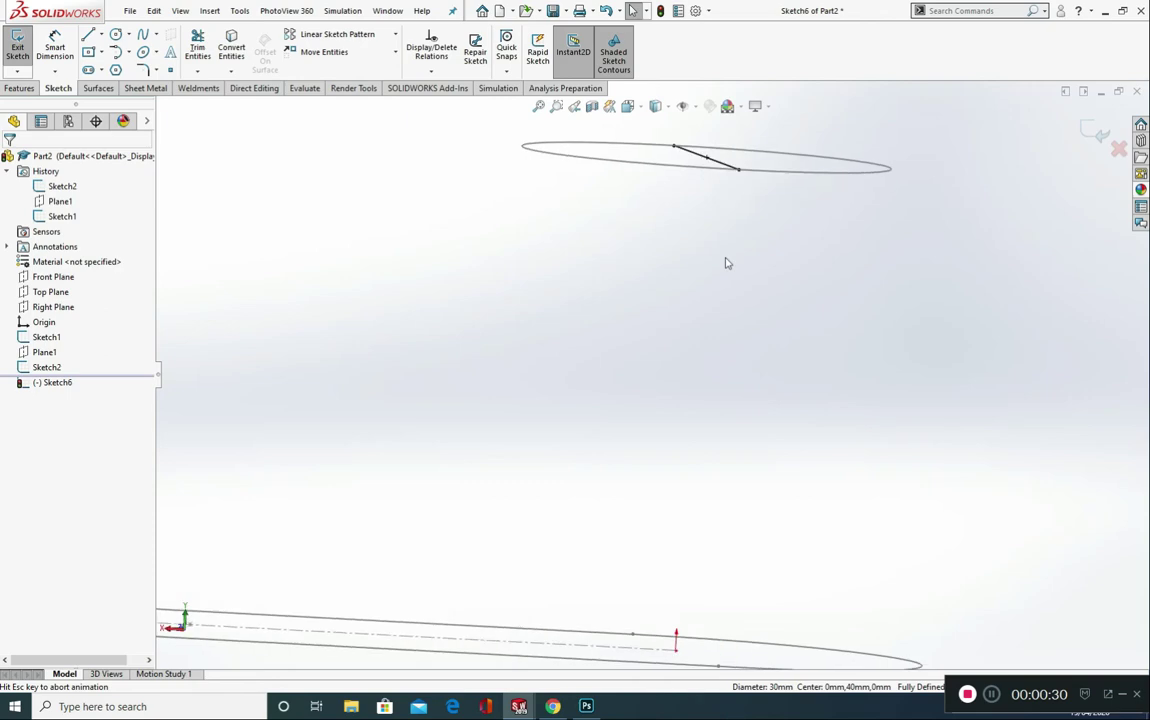
key(ctrl+8)
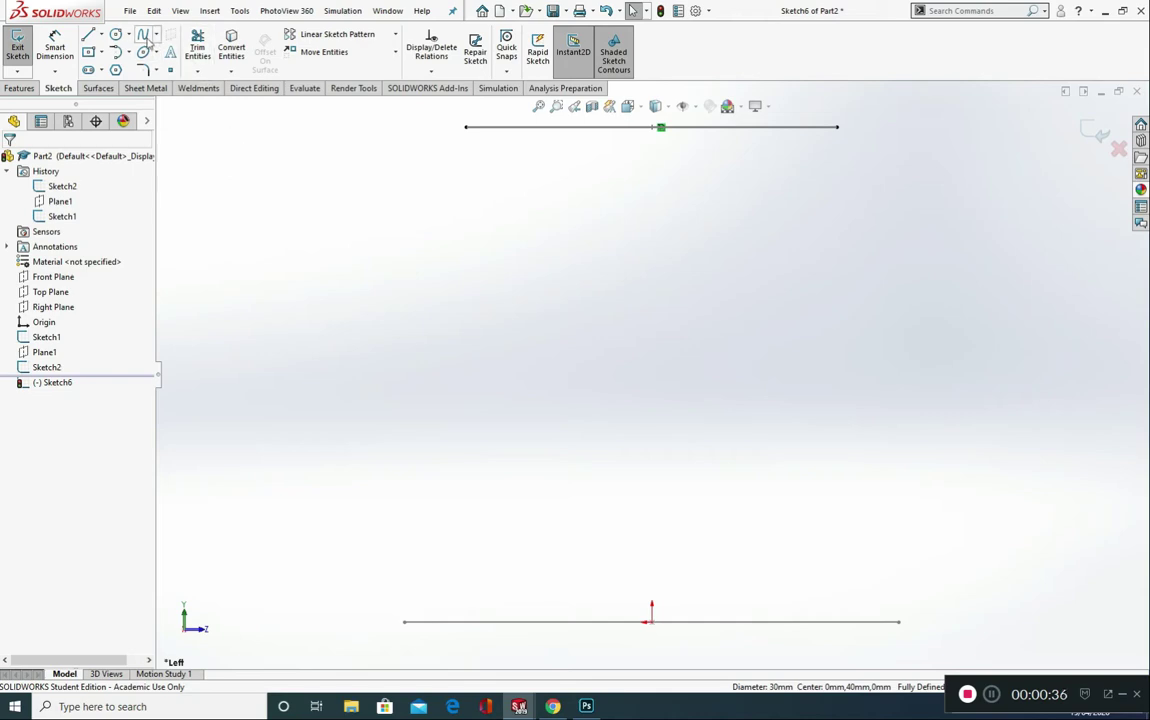
Draw a two-point spline from the projected line's left end down to the left end of the slot's edge
click(144, 36)
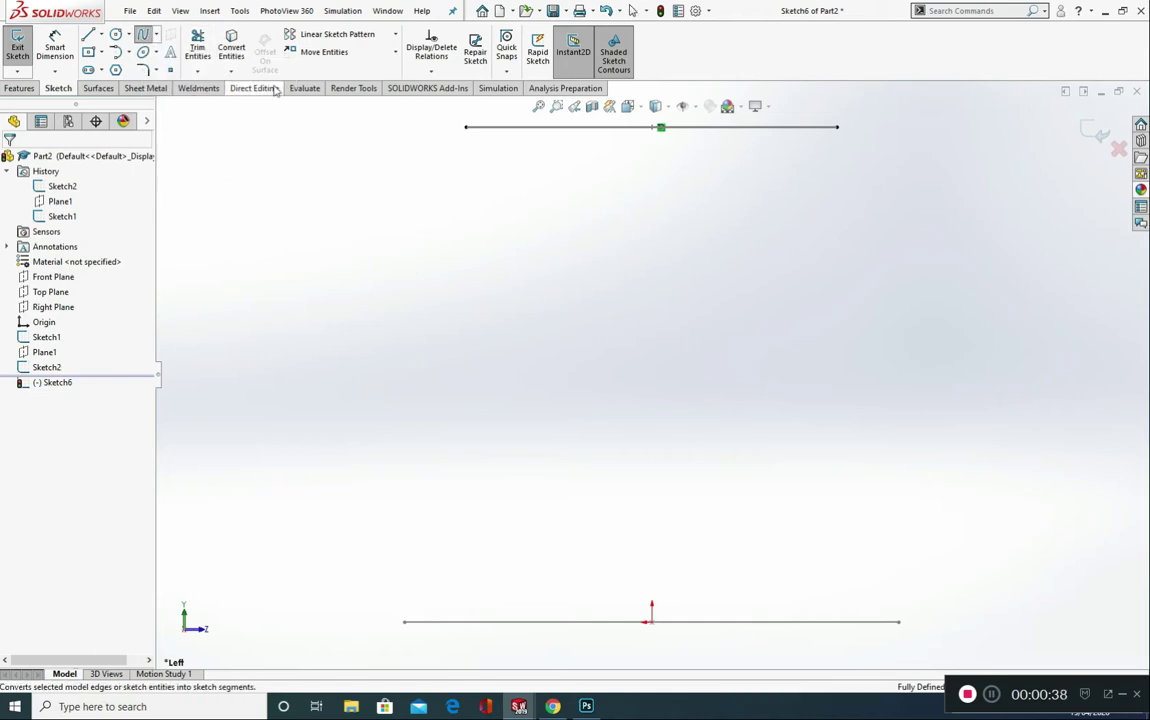
click(466, 128)
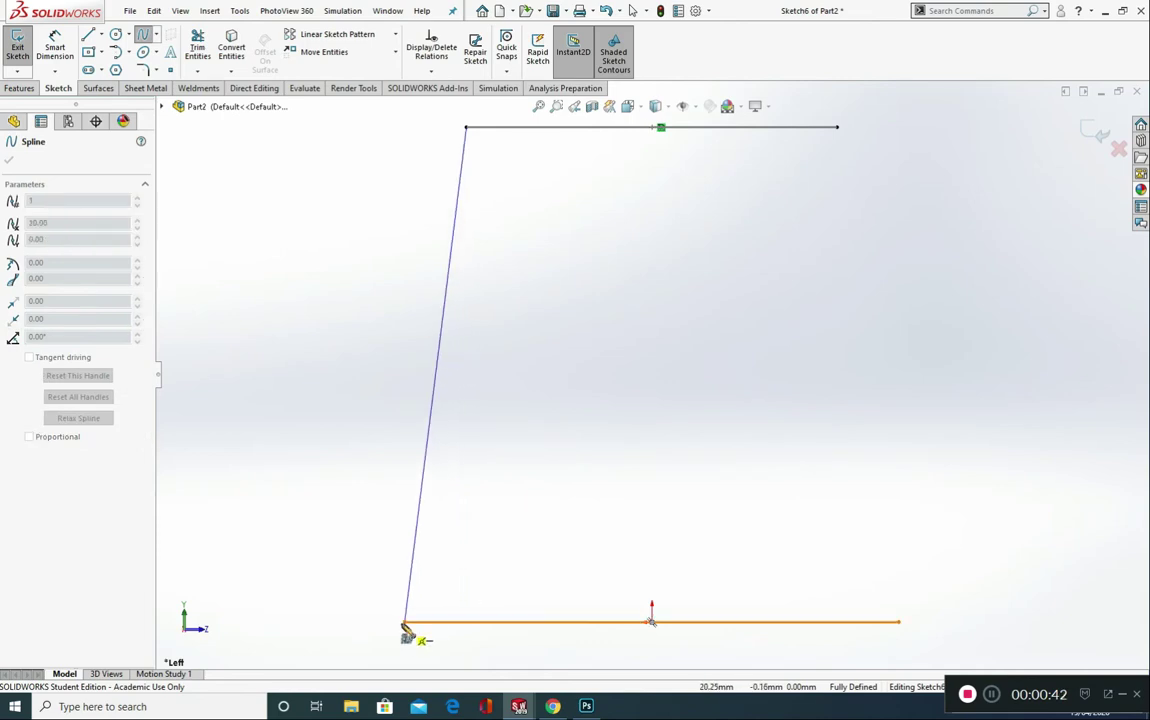
key(Escape)
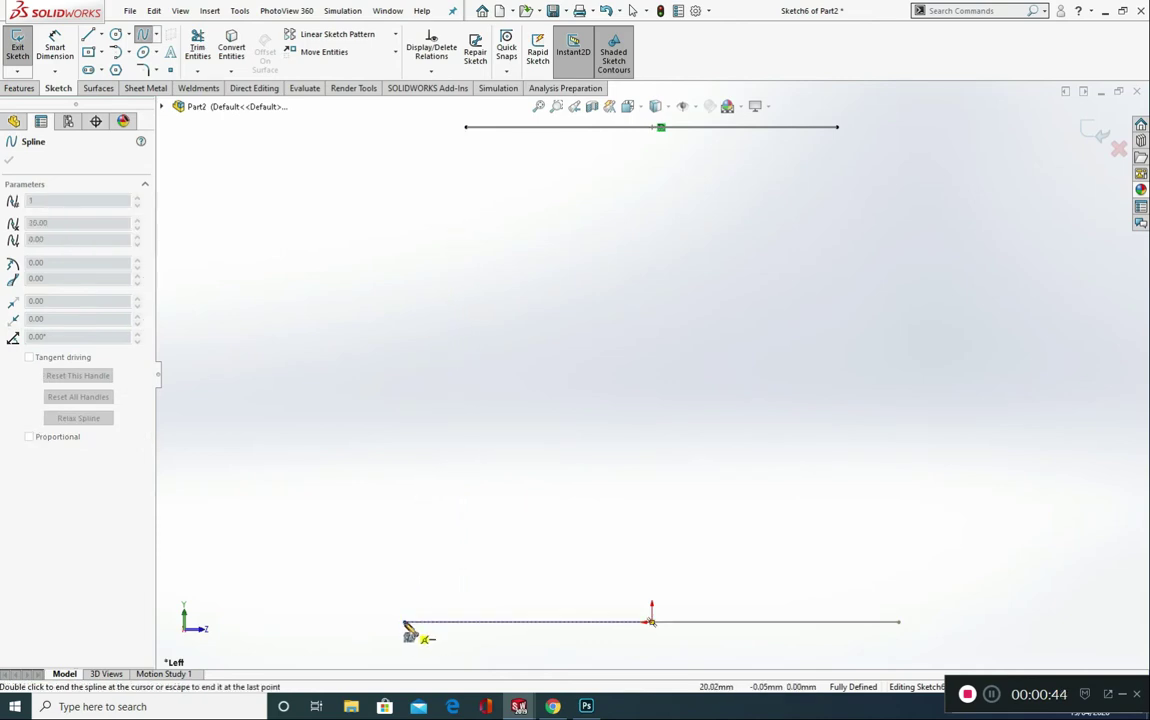
right_click(408, 628)
click(415, 604)
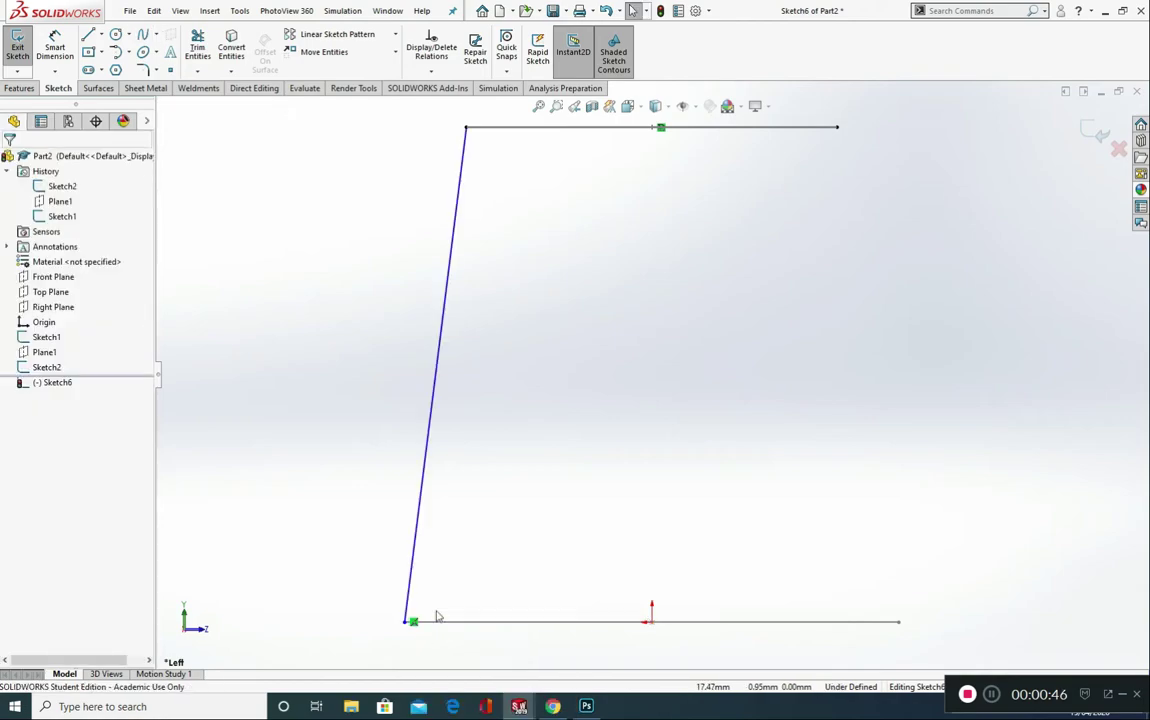
Draw a second two-point spline from the projected line's right end down to the right end of the slot's edge
click(143, 33)
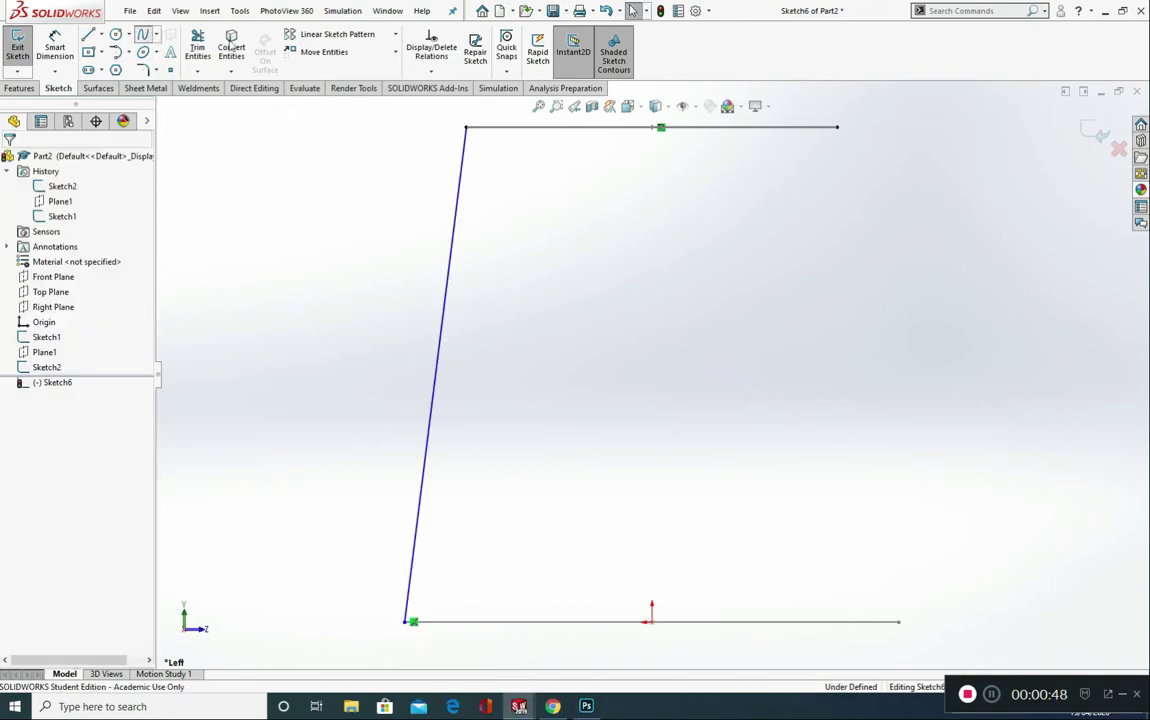
click(838, 128)
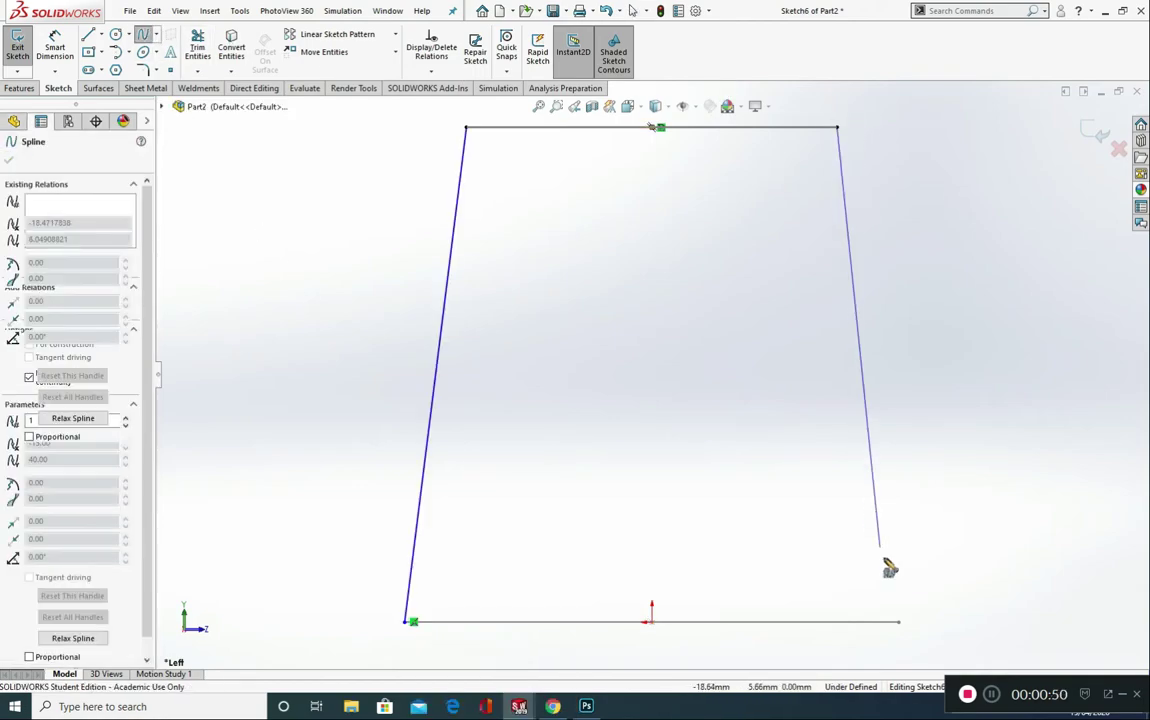
click(901, 623)
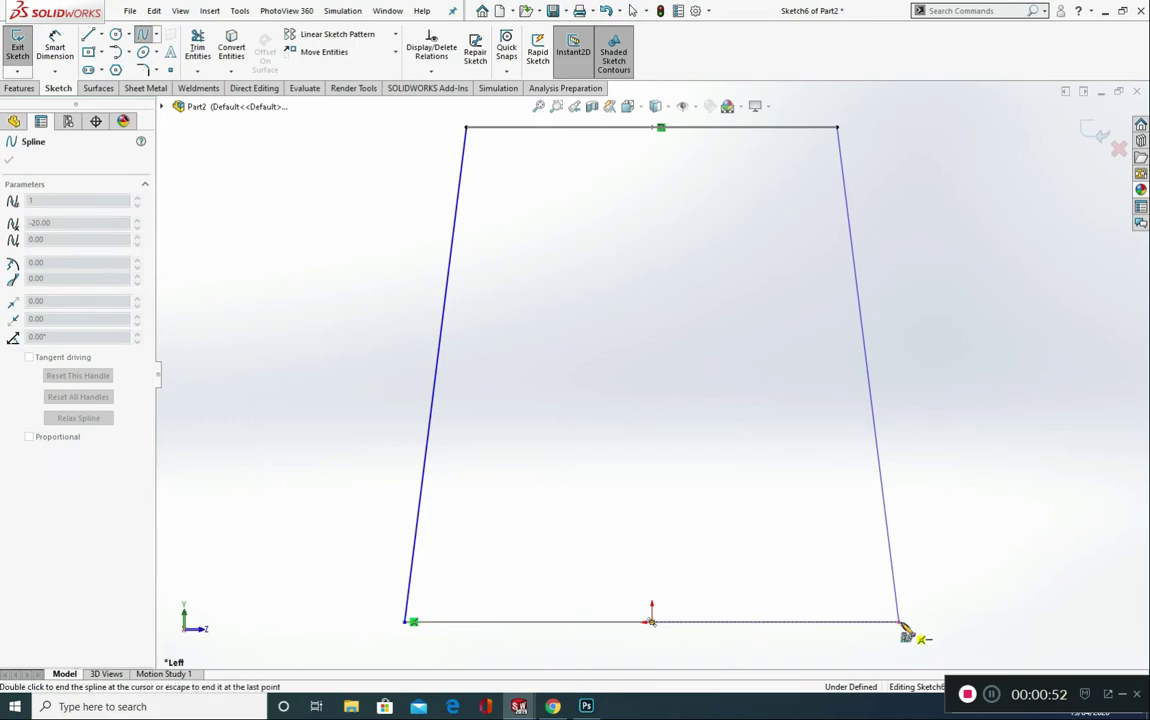
right_click(905, 628)
click(931, 619)
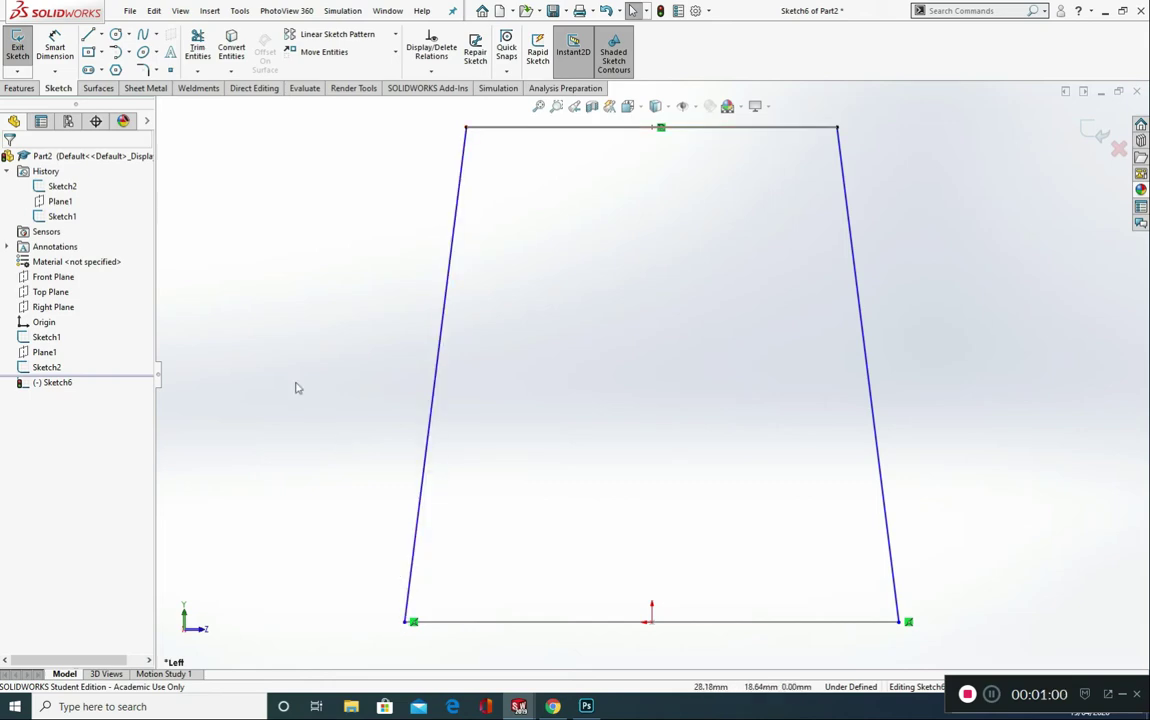
Draw vertical lines down from the lower ends of the two splines, about 4.9 mm on the left and 4.2 mm on the right
click(88, 34)
scroll(432, 555, up, 1)
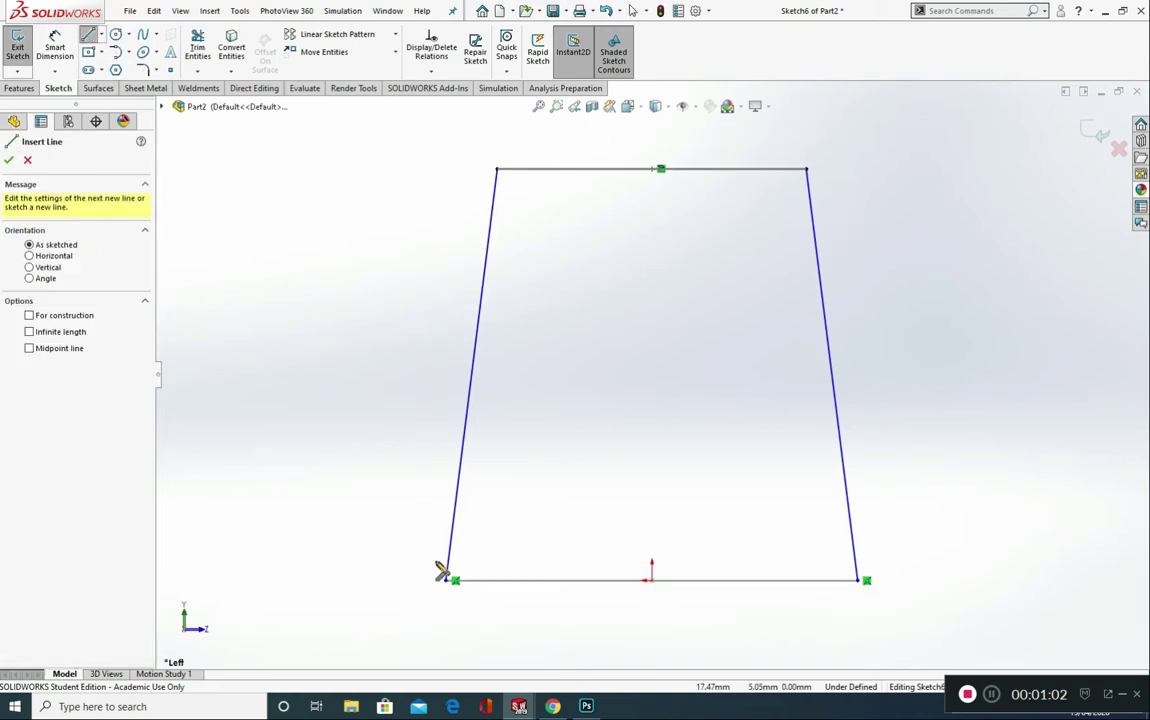
click(446, 588)
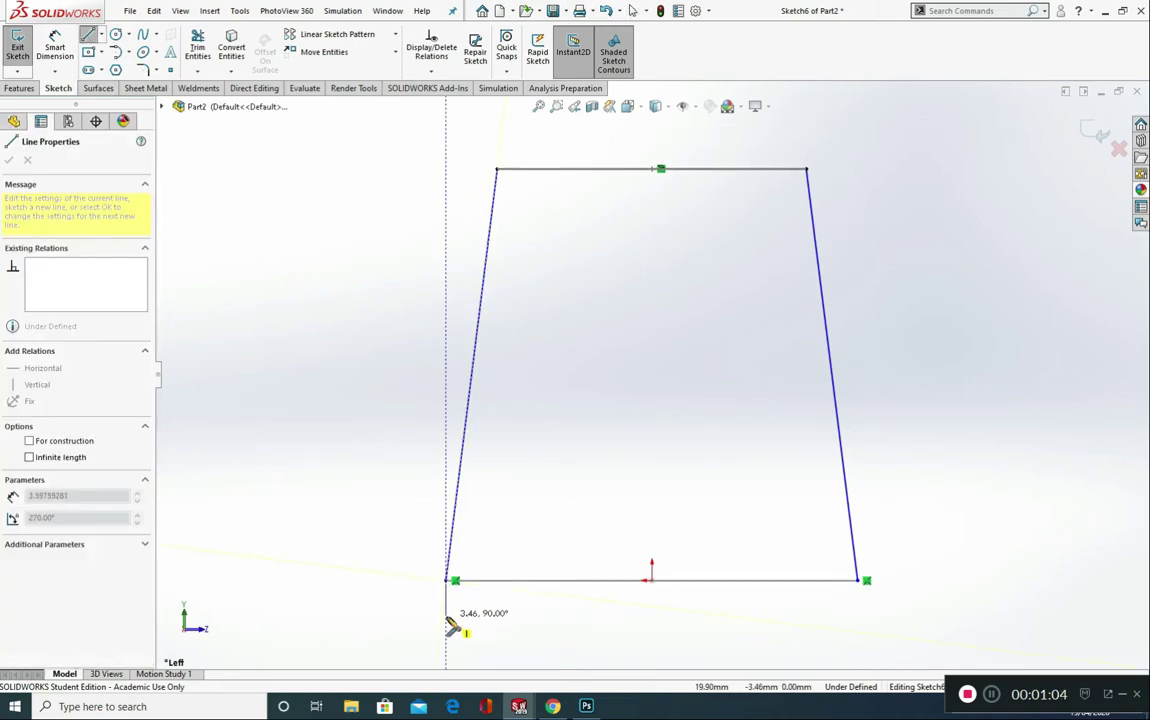
click(446, 630)
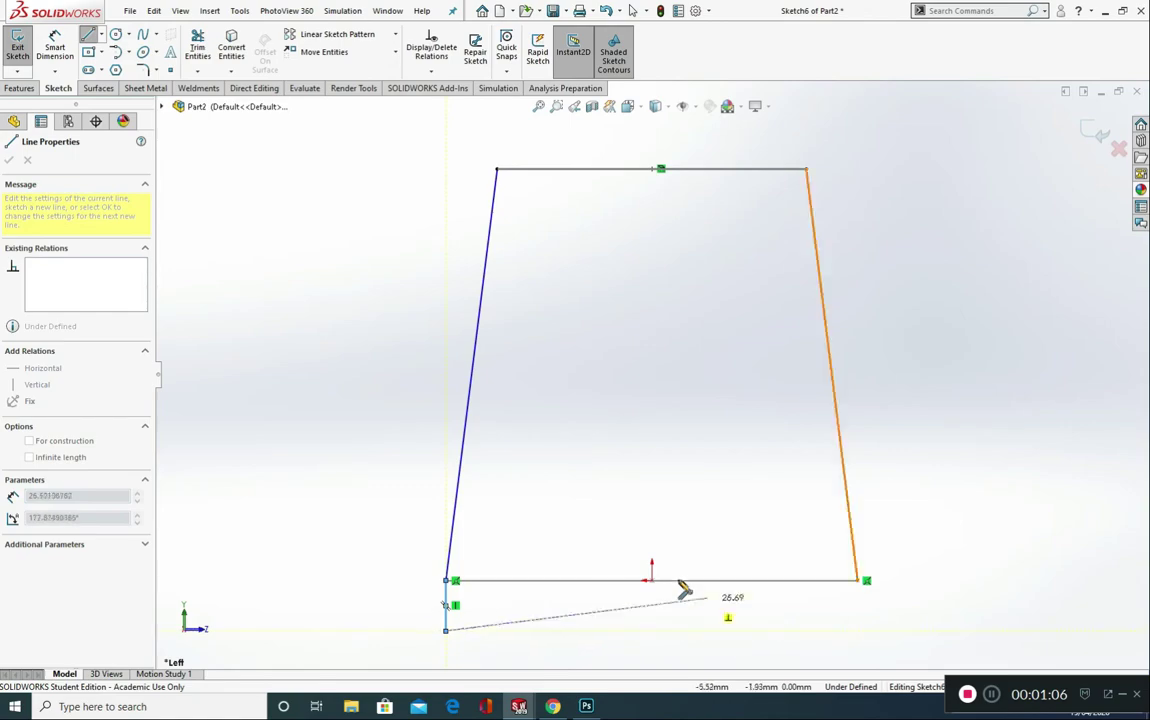
key(Escape)
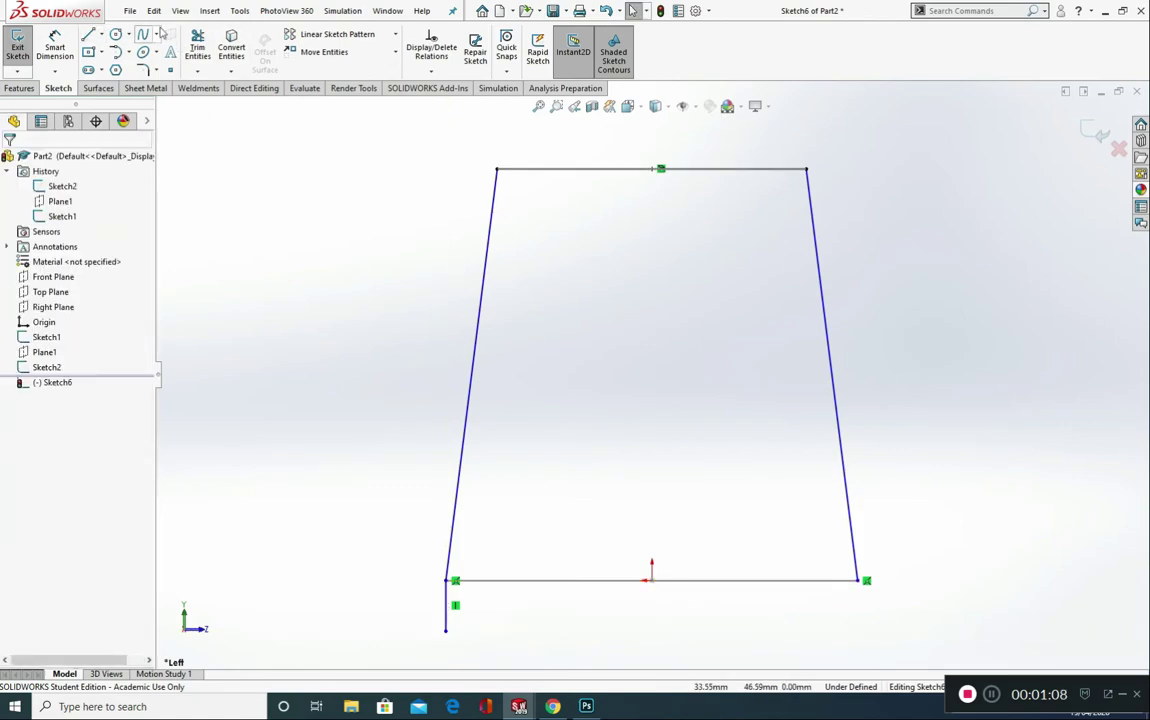
click(101, 34)
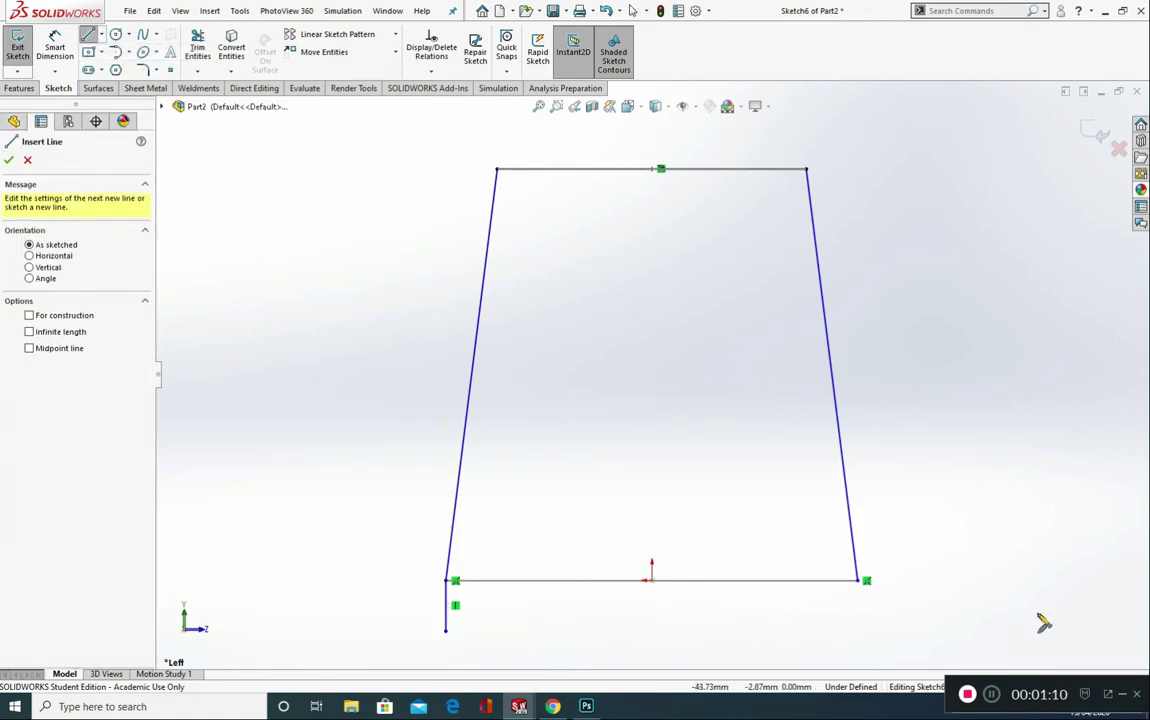
click(857, 582)
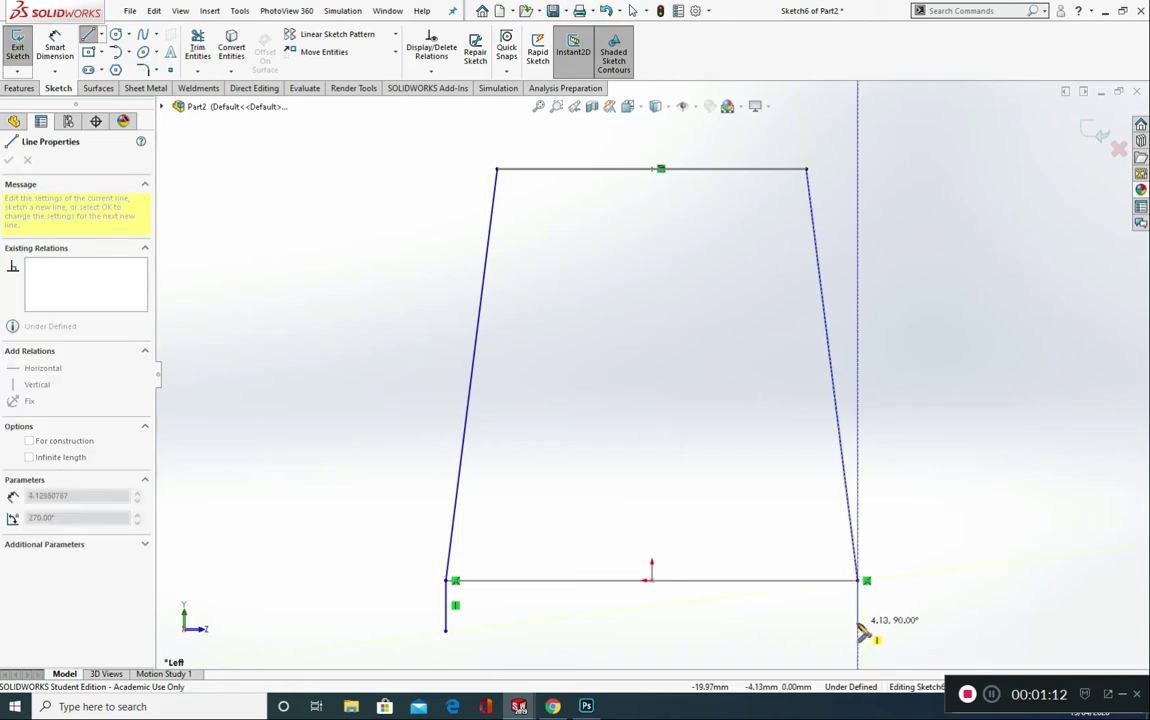
click(857, 621)
key(Escape)
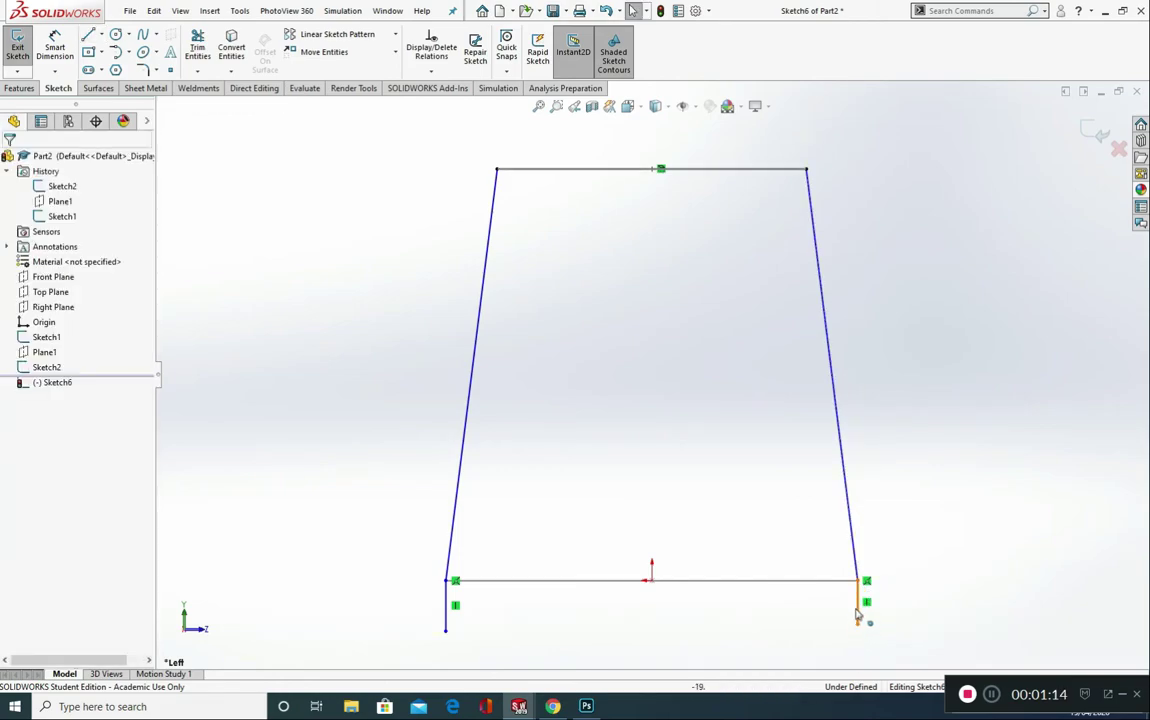
Change both short vertical lines below the splines to construction geometry
click(447, 606)
ctrl+click(447, 602)
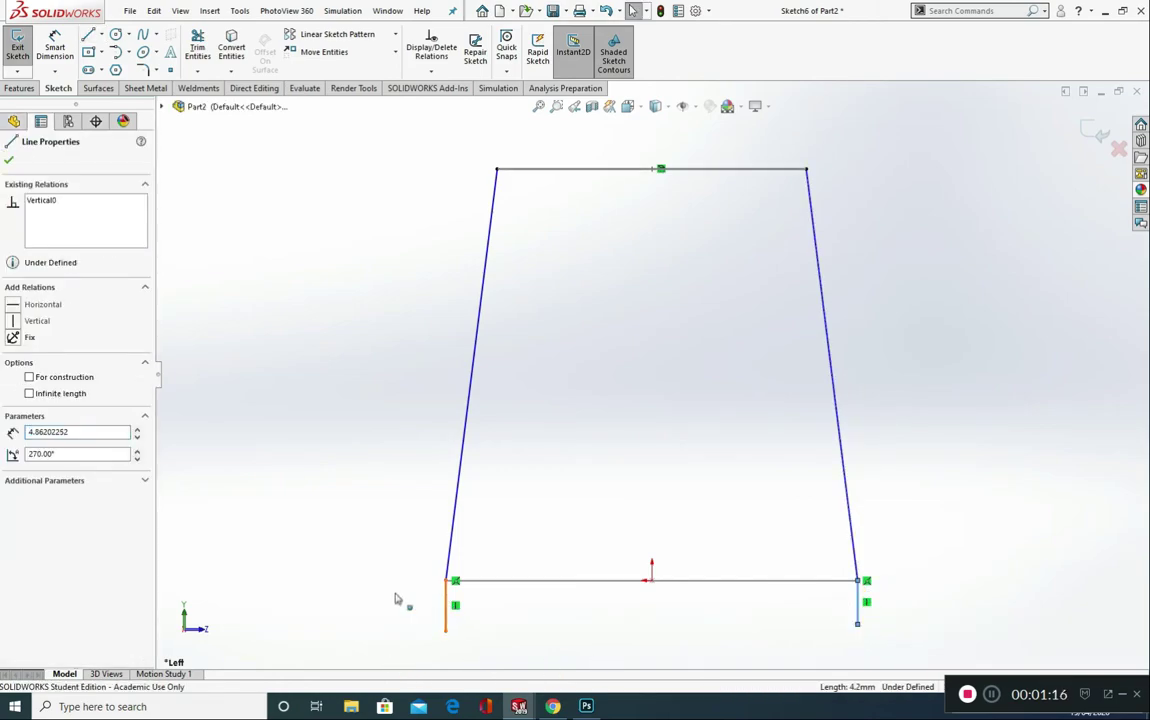
click(62, 523)
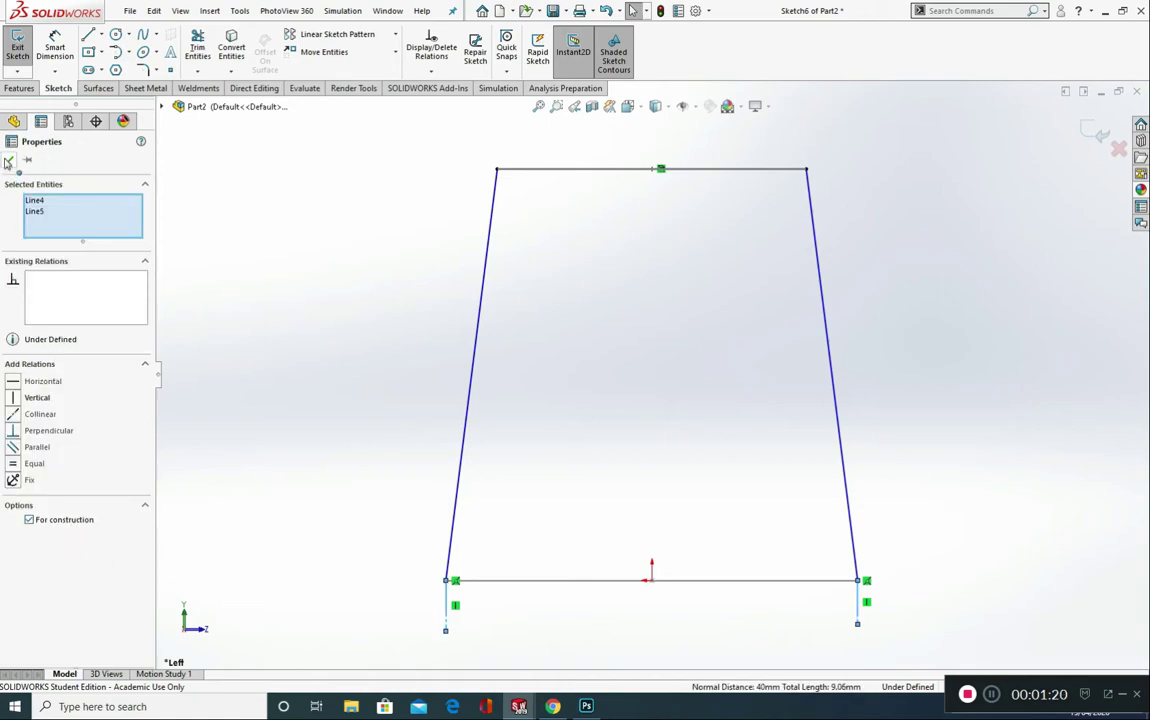
click(8, 162)
Change the line projected from the upper circle to construction geometry
middle_drag(388, 416, 395, 431)
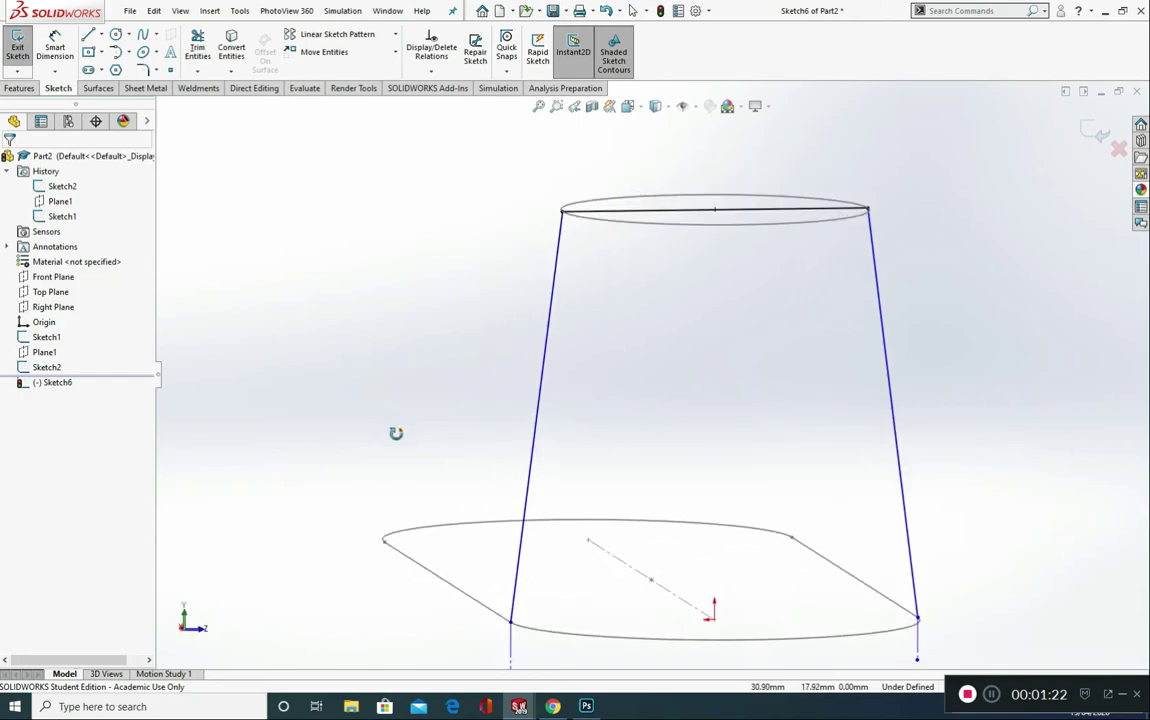
click(560, 240)
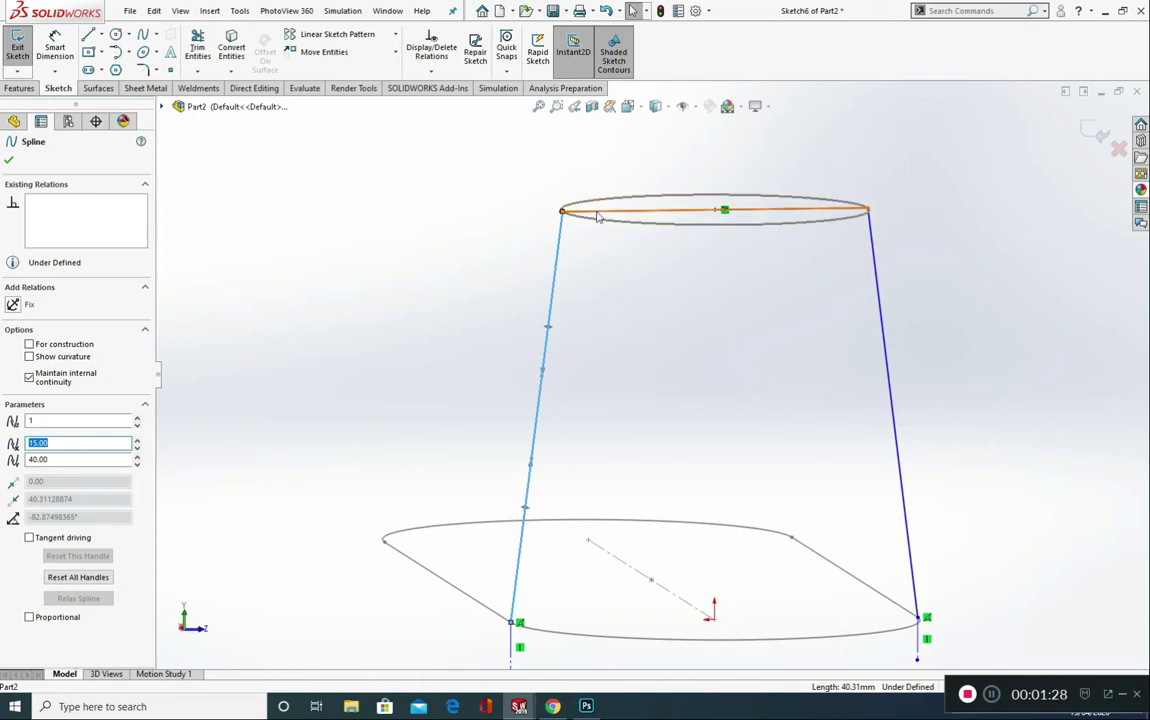
key(ctrl)
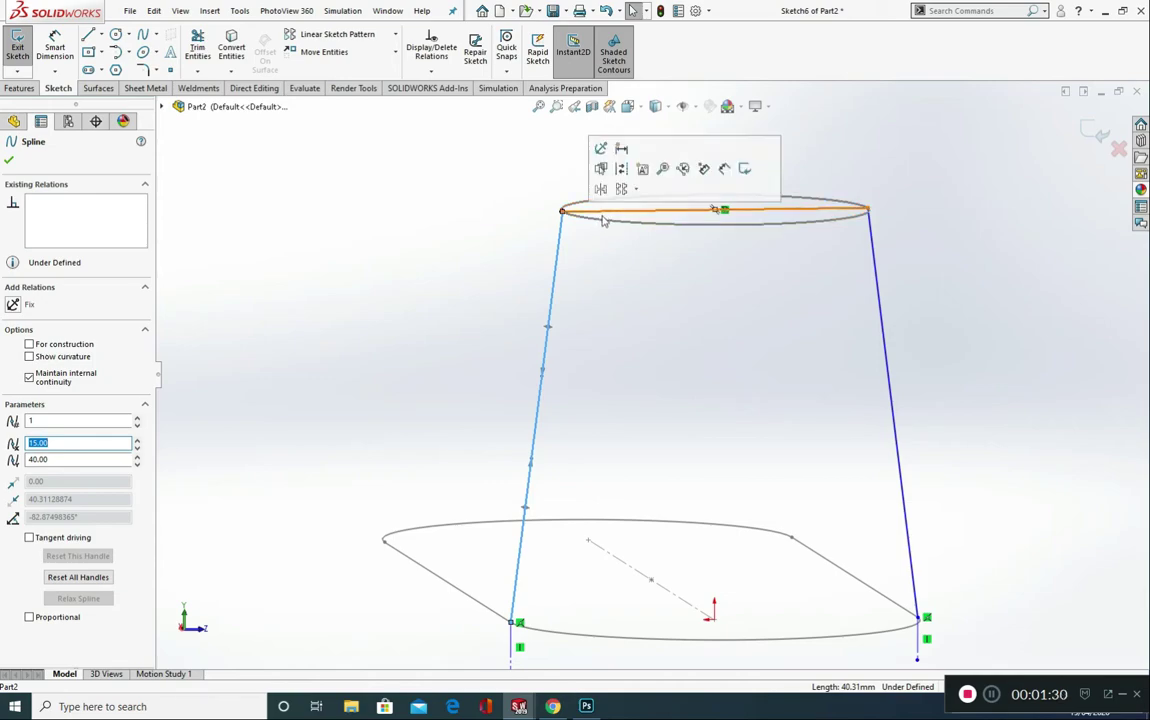
key(Escape)
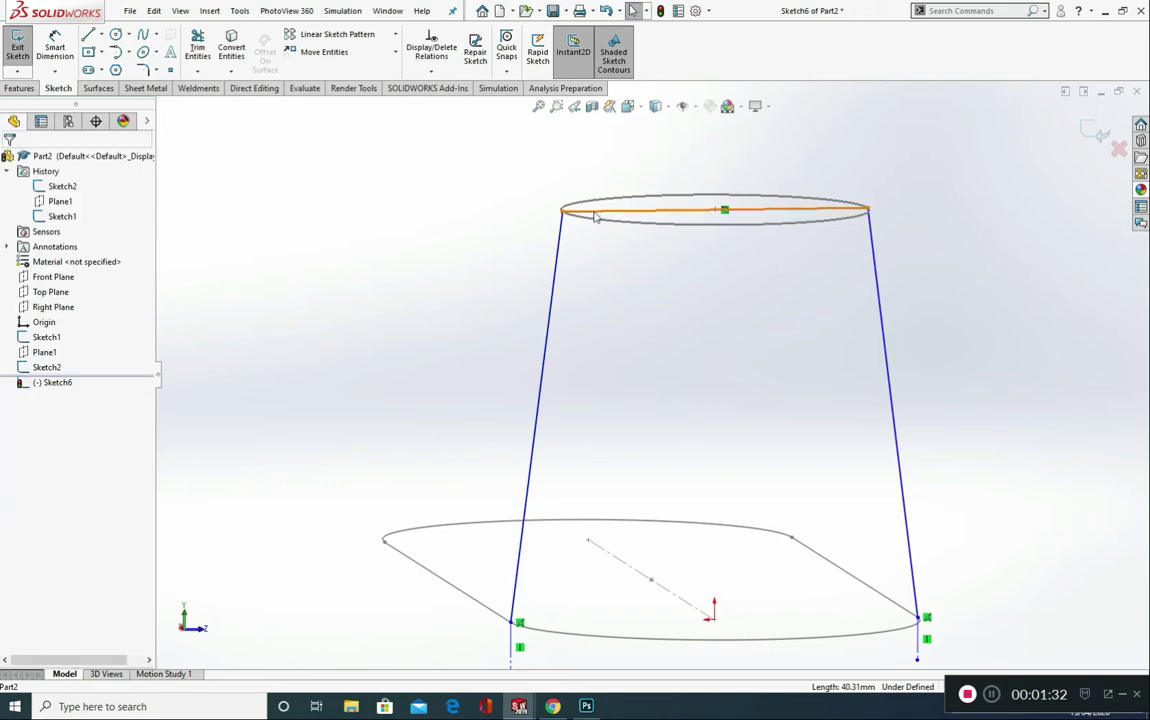
click(598, 213)
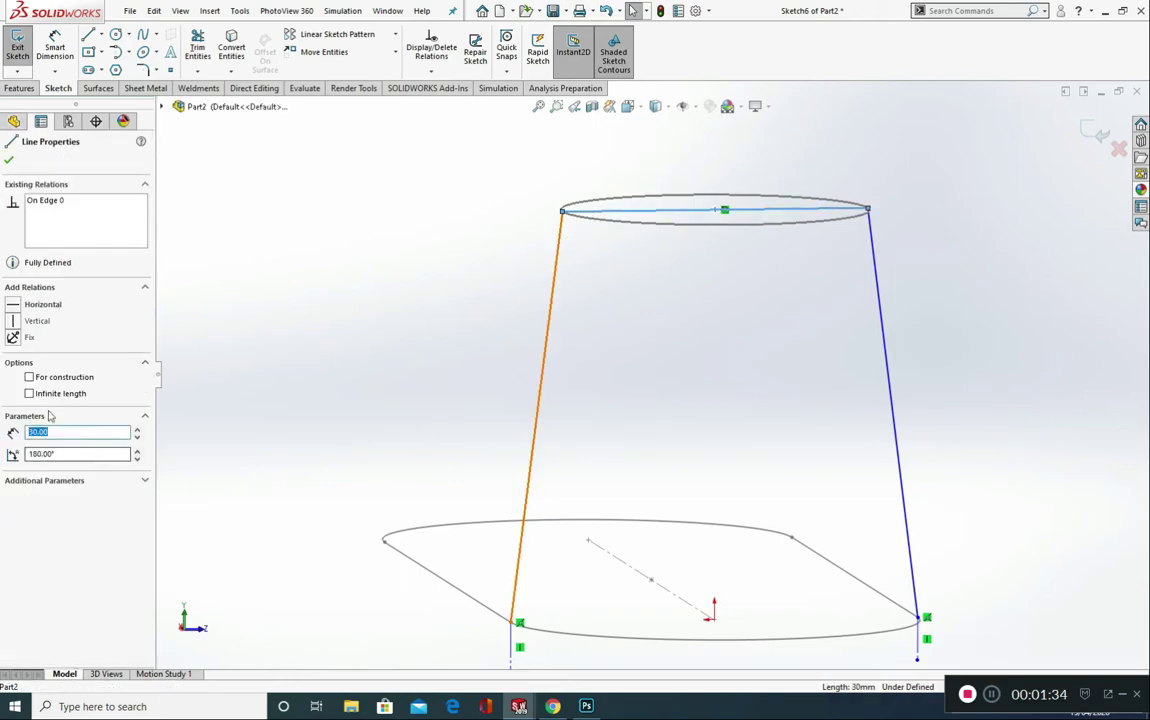
click(462, 359)
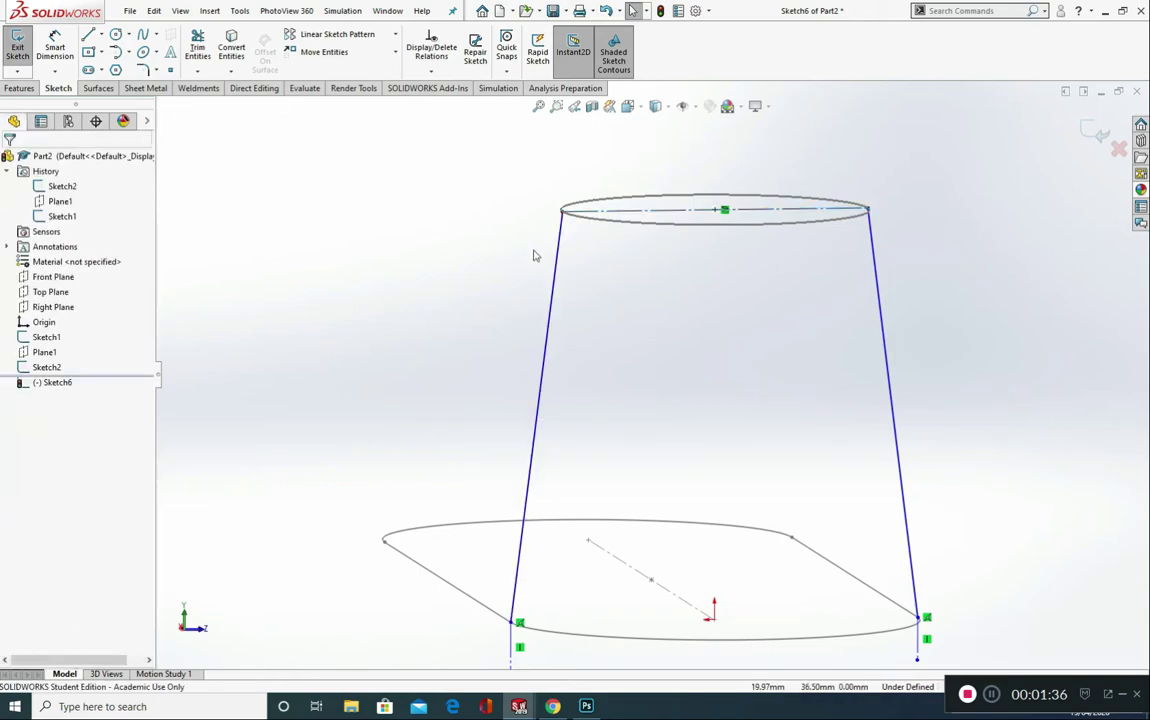
Make the left spline tangent to the upper construction line and dimension its top tangent handle to 20 mm
click(564, 236)
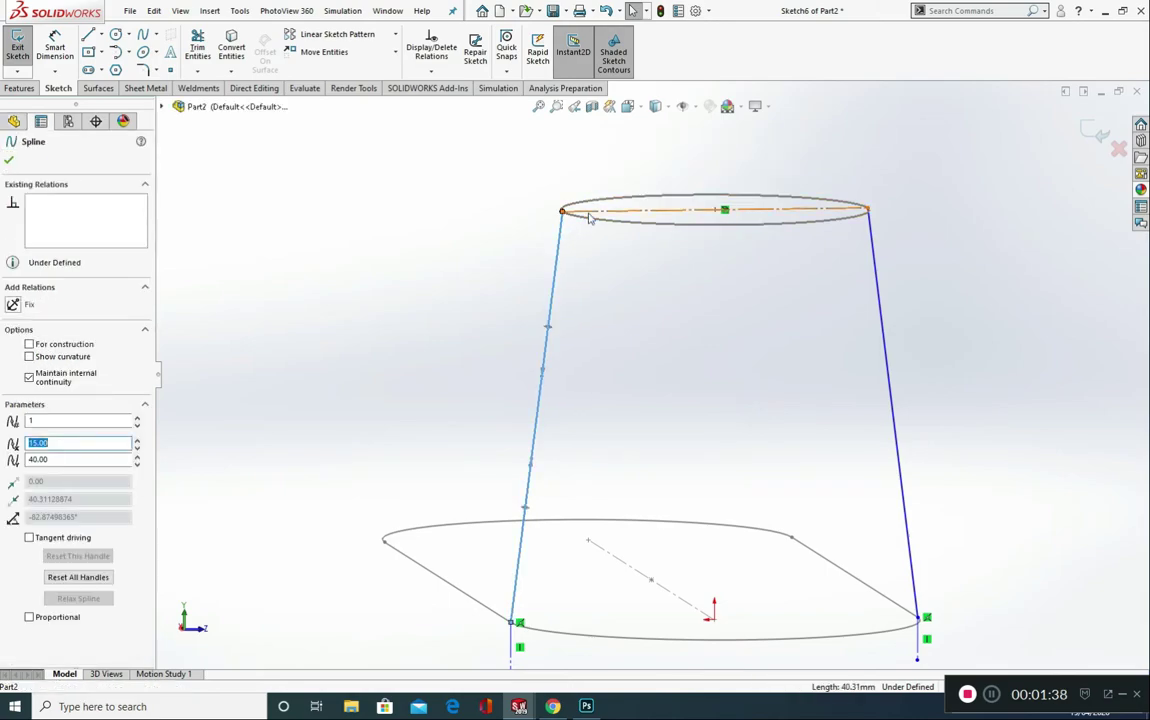
ctrl+click(590, 216)
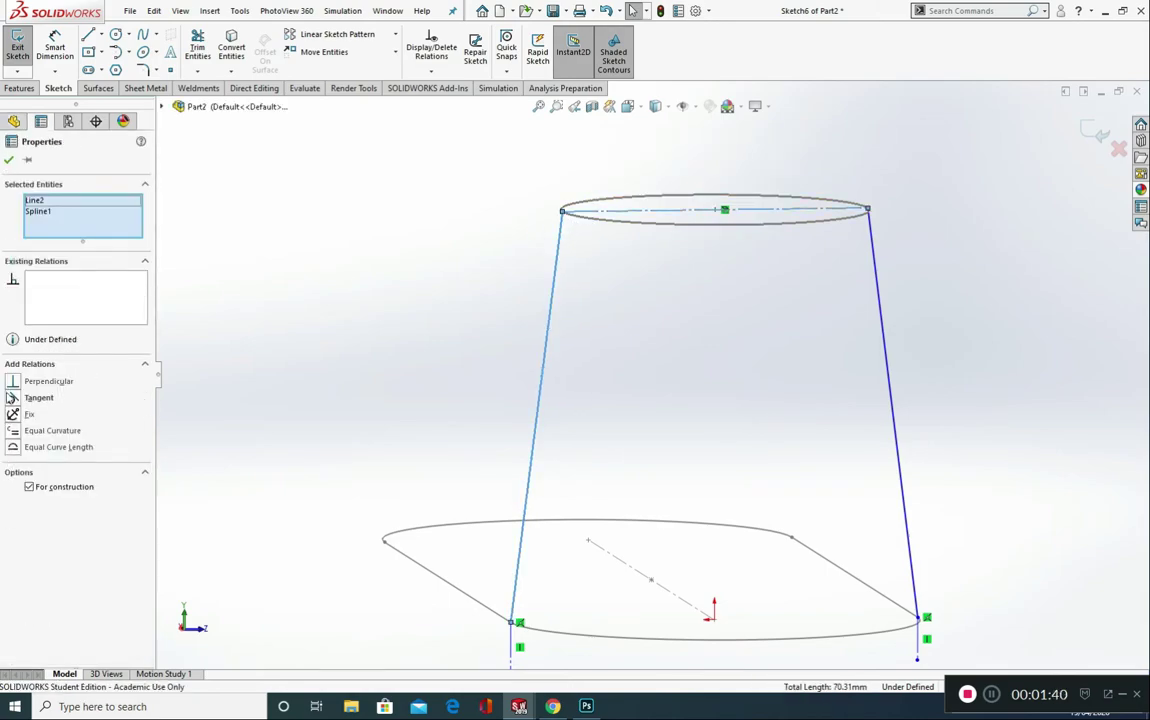
click(13, 398)
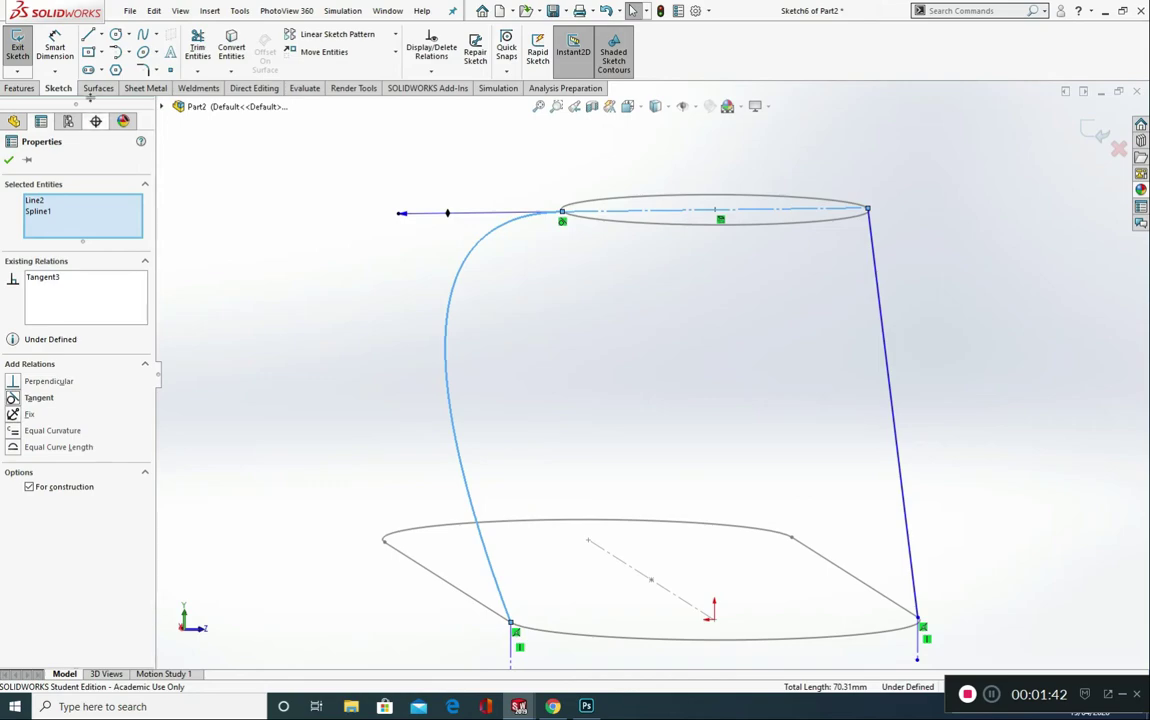
click(408, 203)
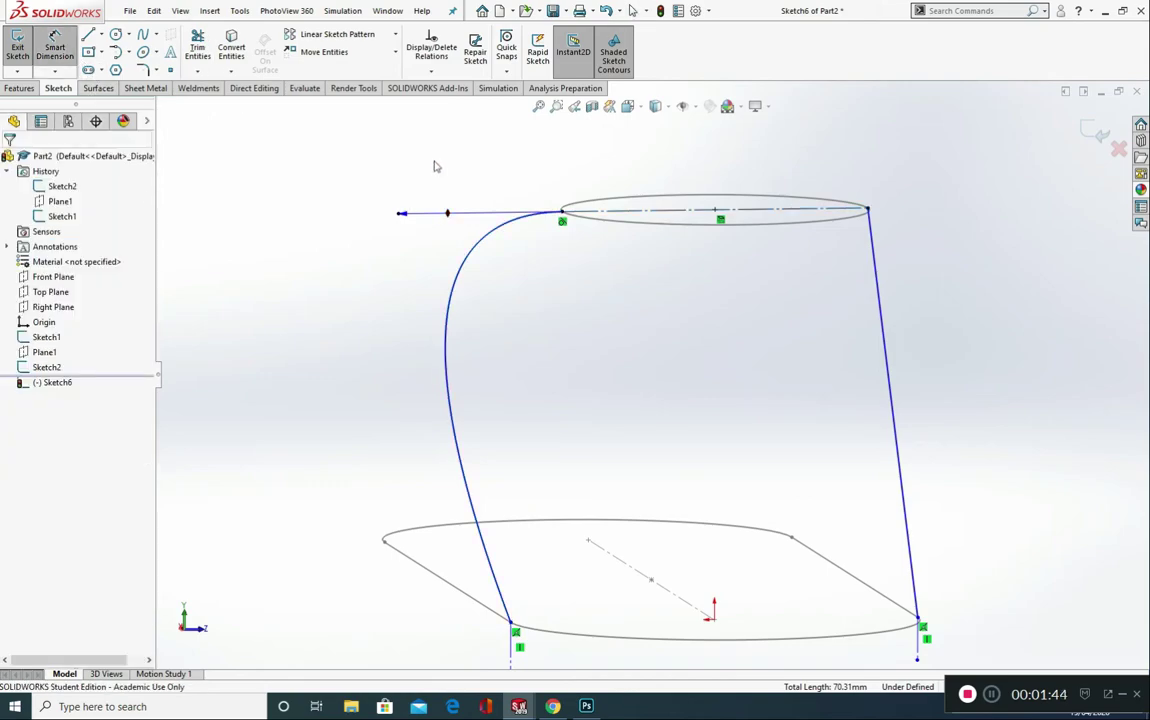
click(435, 163)
text(20)
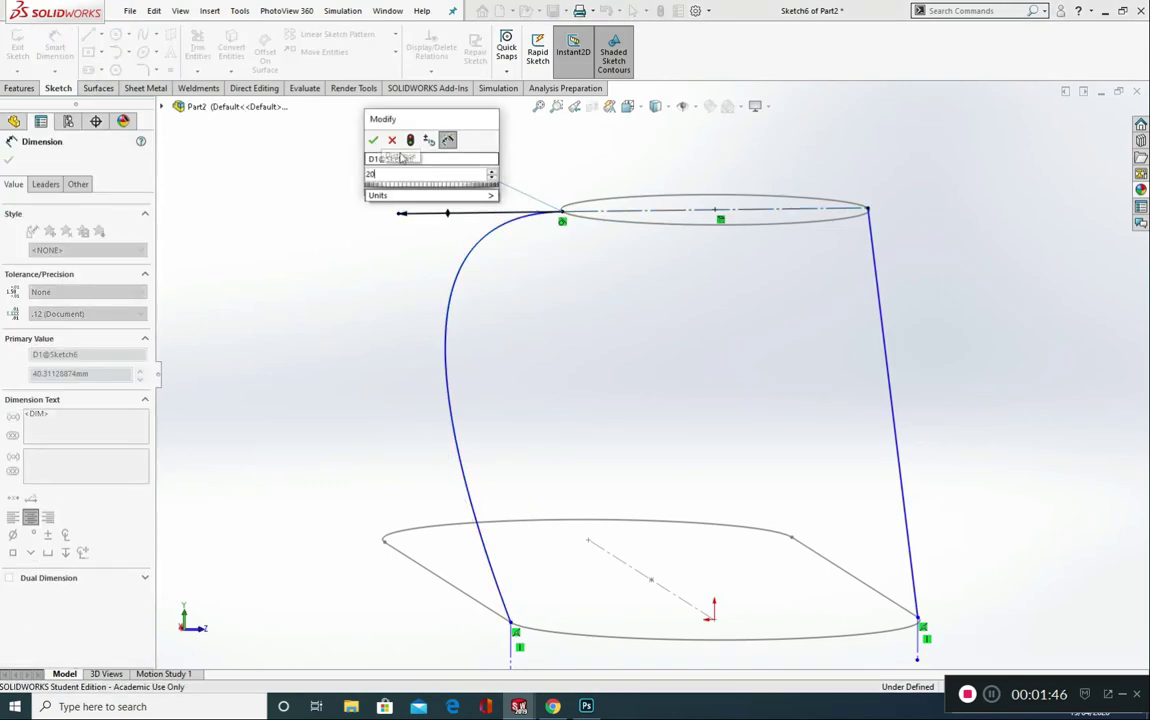
key(Return)
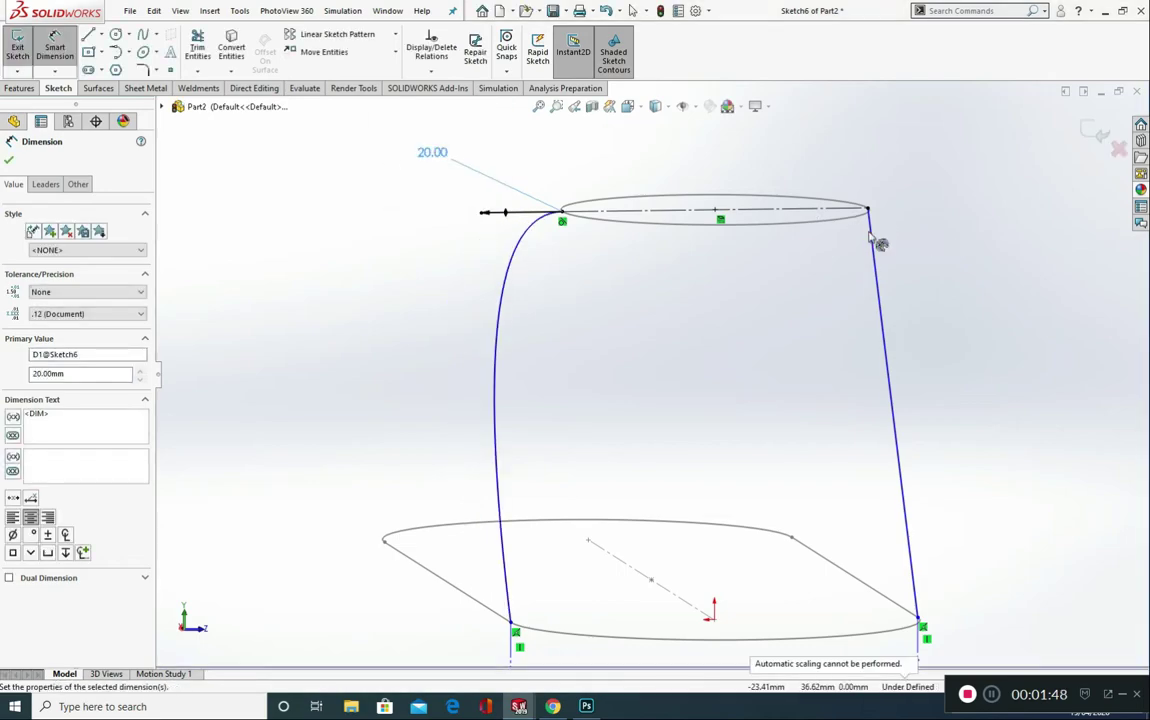
Make the right spline tangent to the upper construction line and dimension its top tangent handle to 20 mm
click(876, 255)
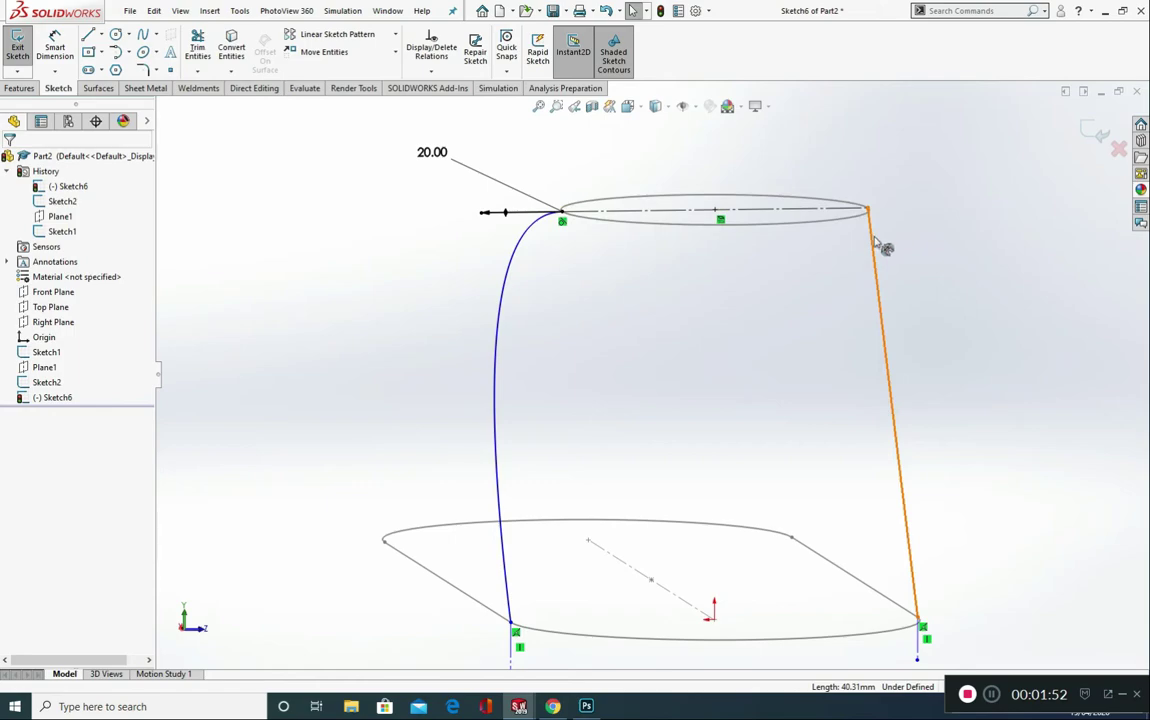
click(874, 246)
ctrl+click(822, 220)
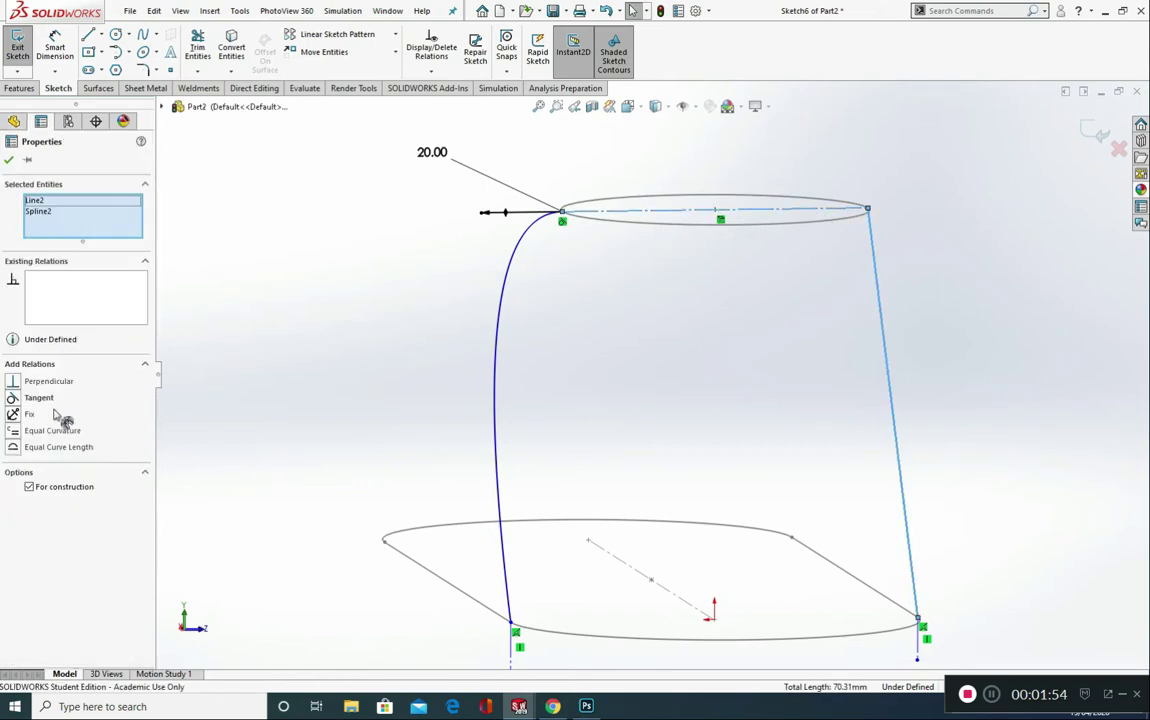
click(20, 399)
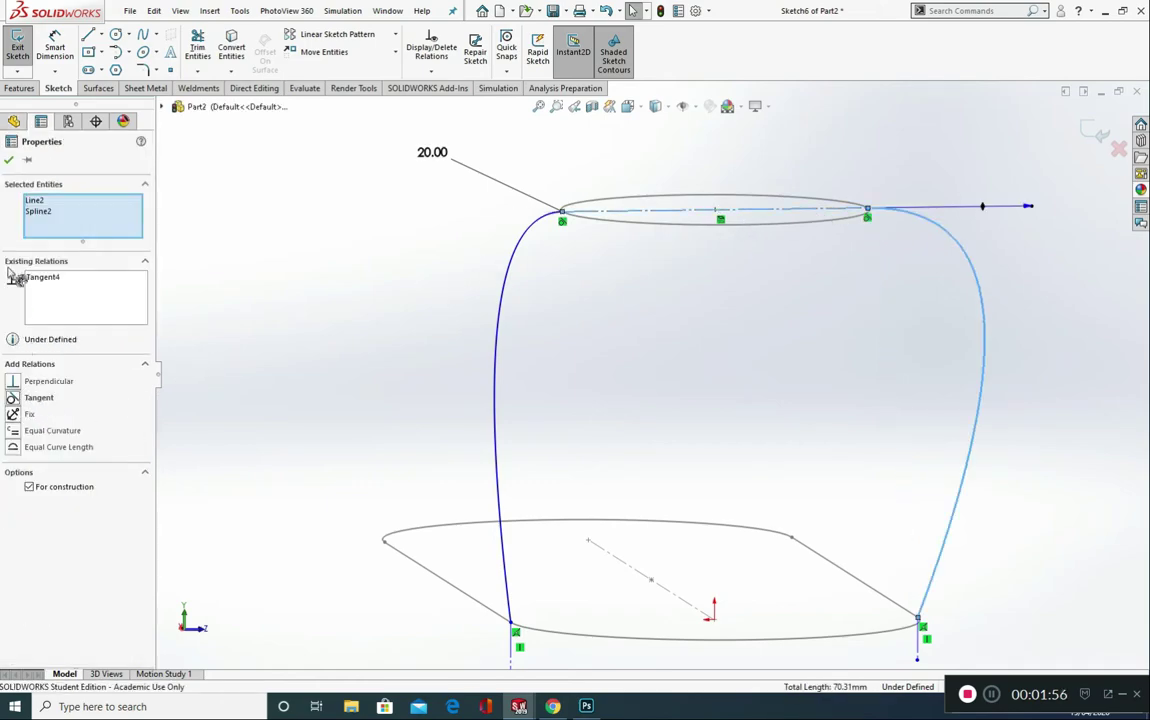
click(55, 50)
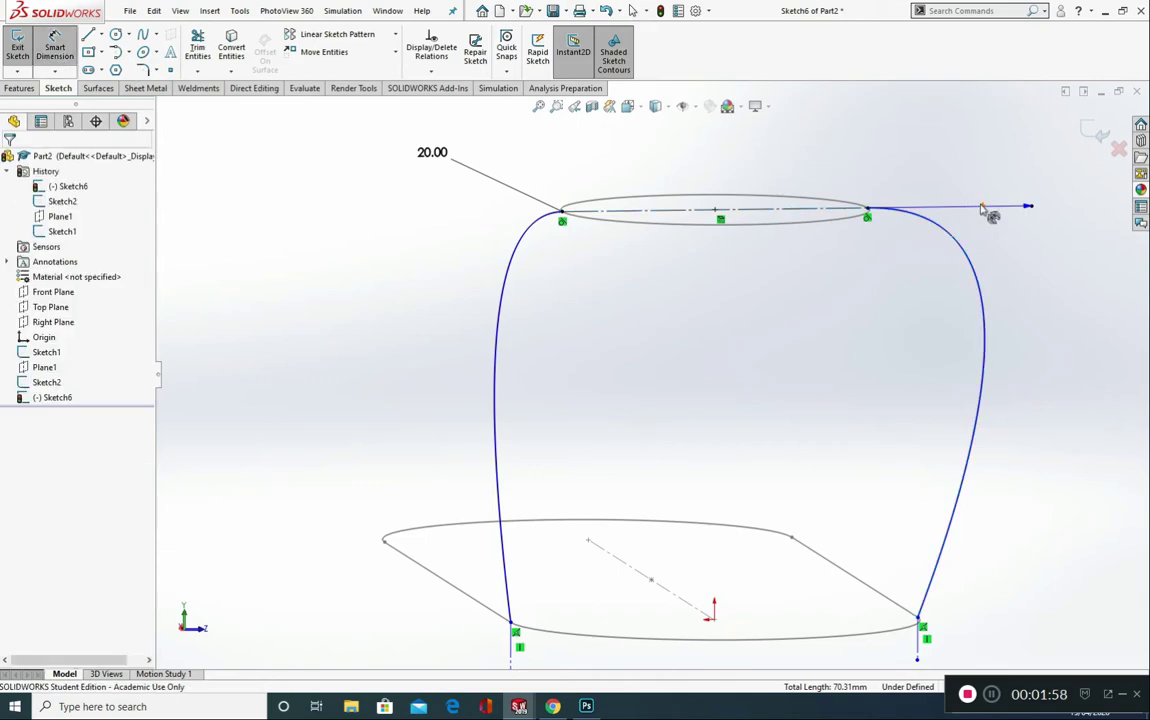
click(982, 206)
click(992, 150)
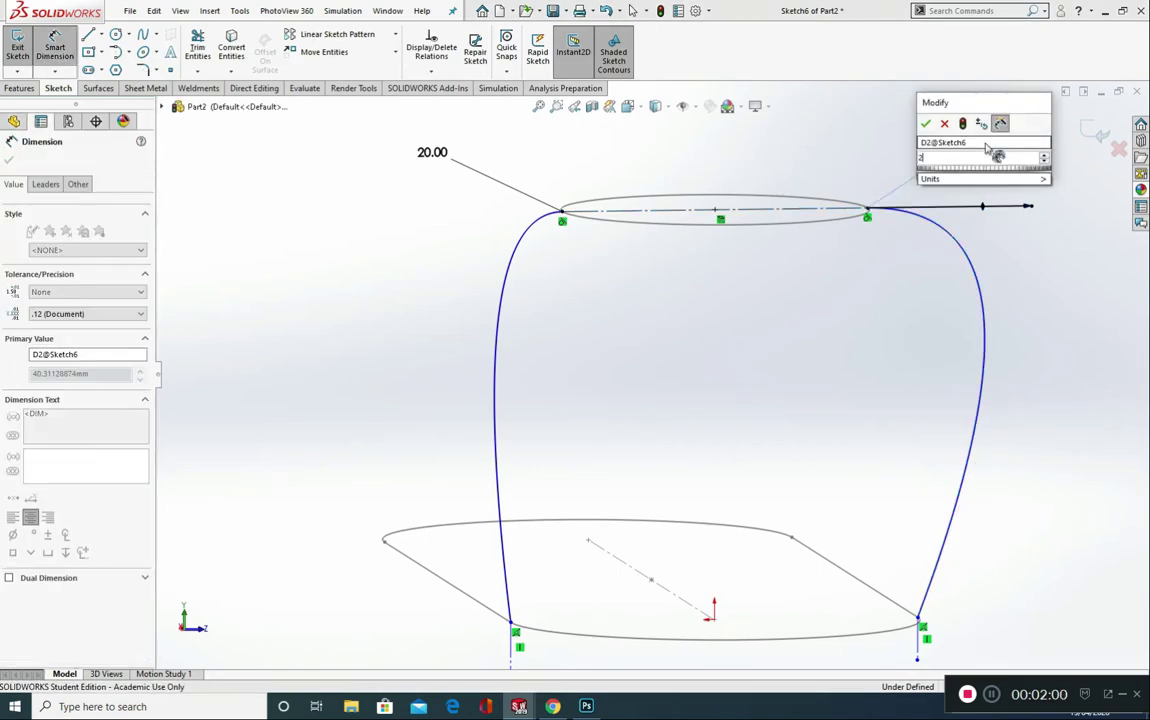
text(20)
key(Return)
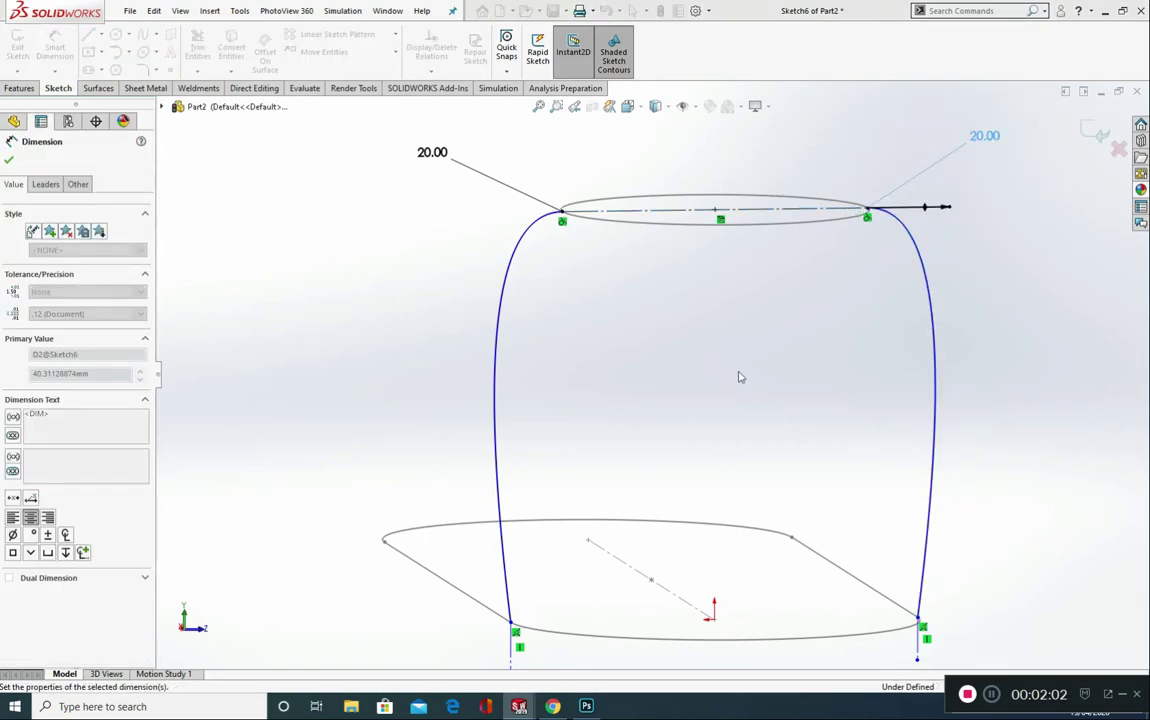
click(9, 160)
Add a Pierce relation between the left spline's lower endpoint and the adjoining straight edge of the slot
scroll(520, 615, down, 5)
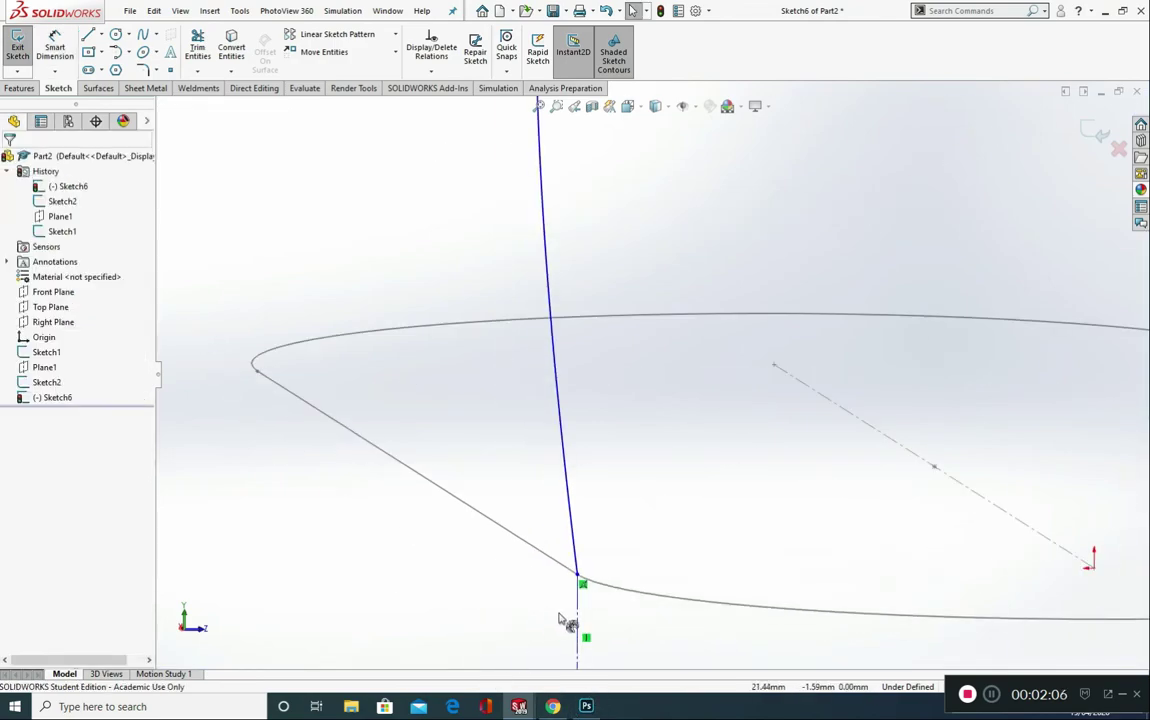
click(578, 578)
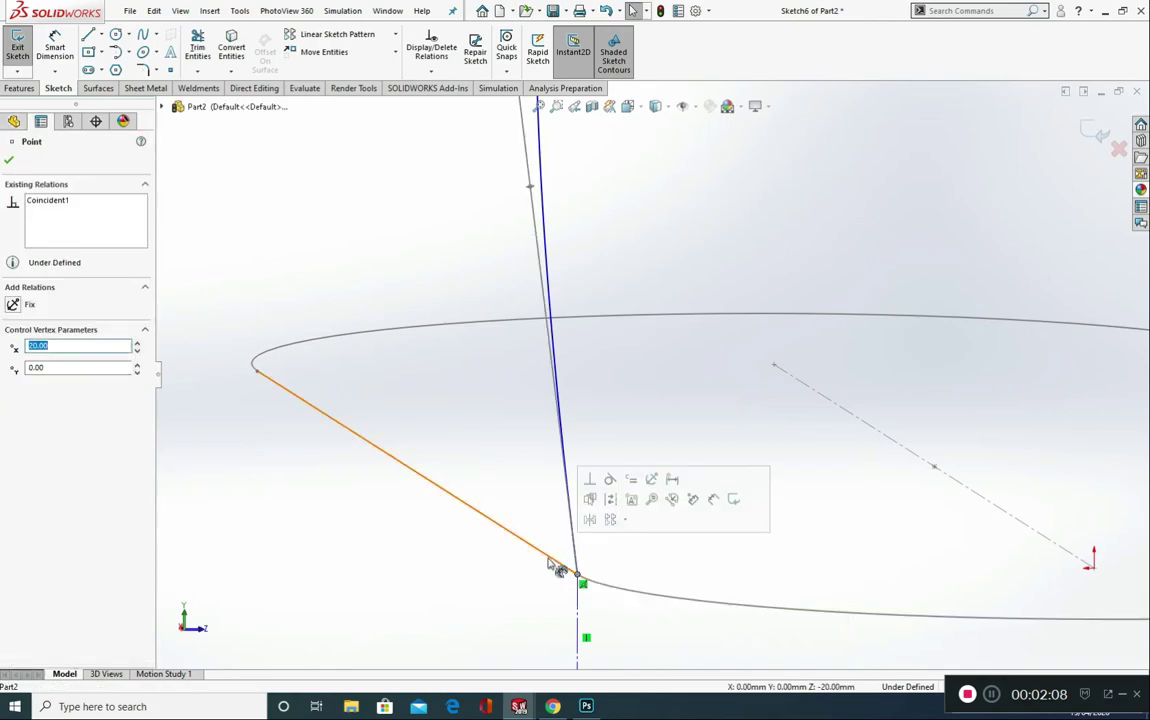
key(Escape)
click(558, 566)
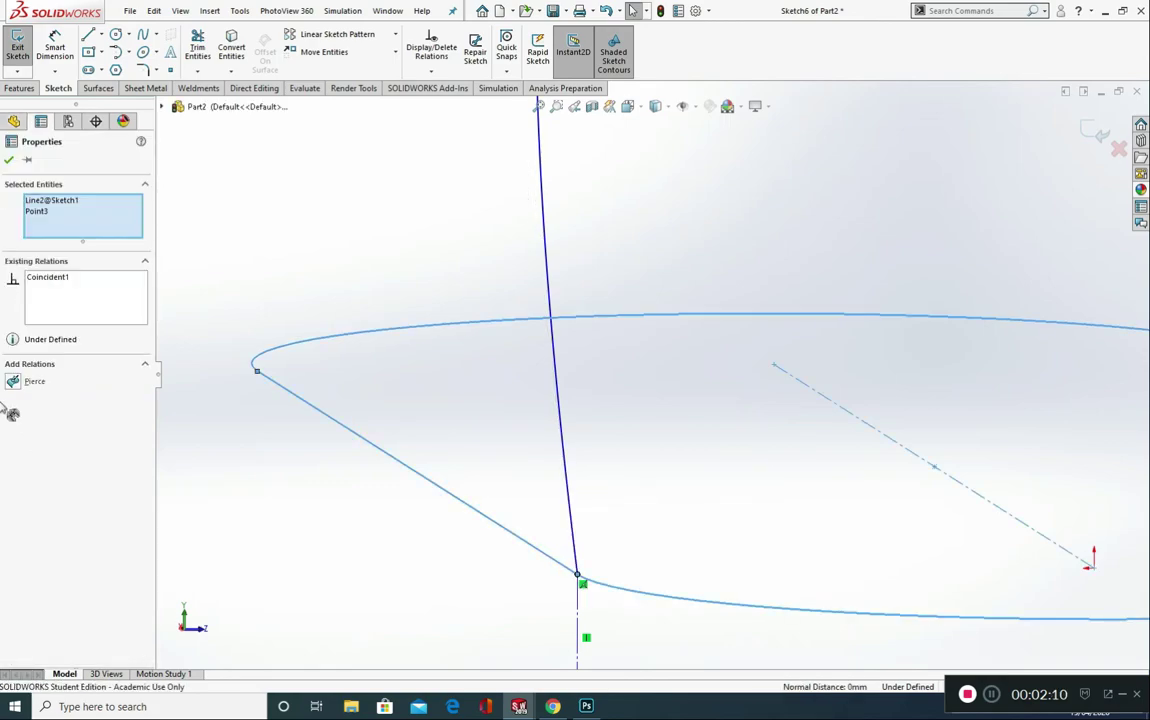
click(22, 378)
Add a Pierce relation between the right spline's lower endpoint and the adjoining straight edge of the slot
scroll(748, 543, up, 6)
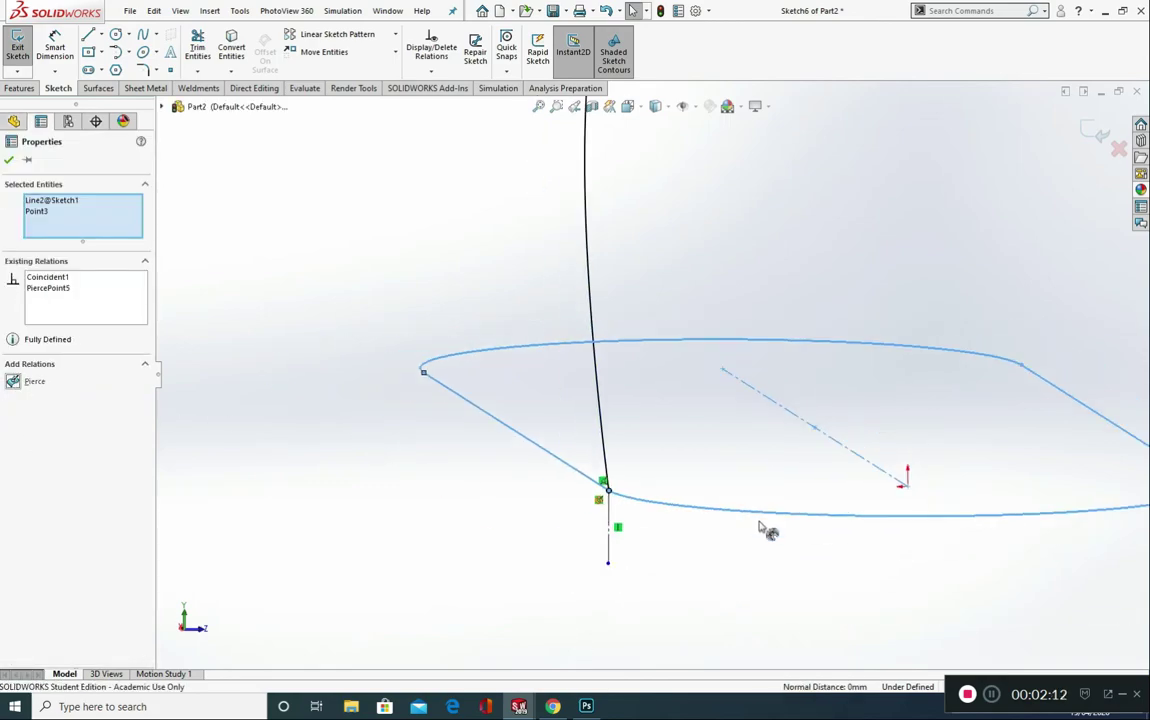
scroll(1005, 434, down, 7)
scroll(750, 446, down, 2)
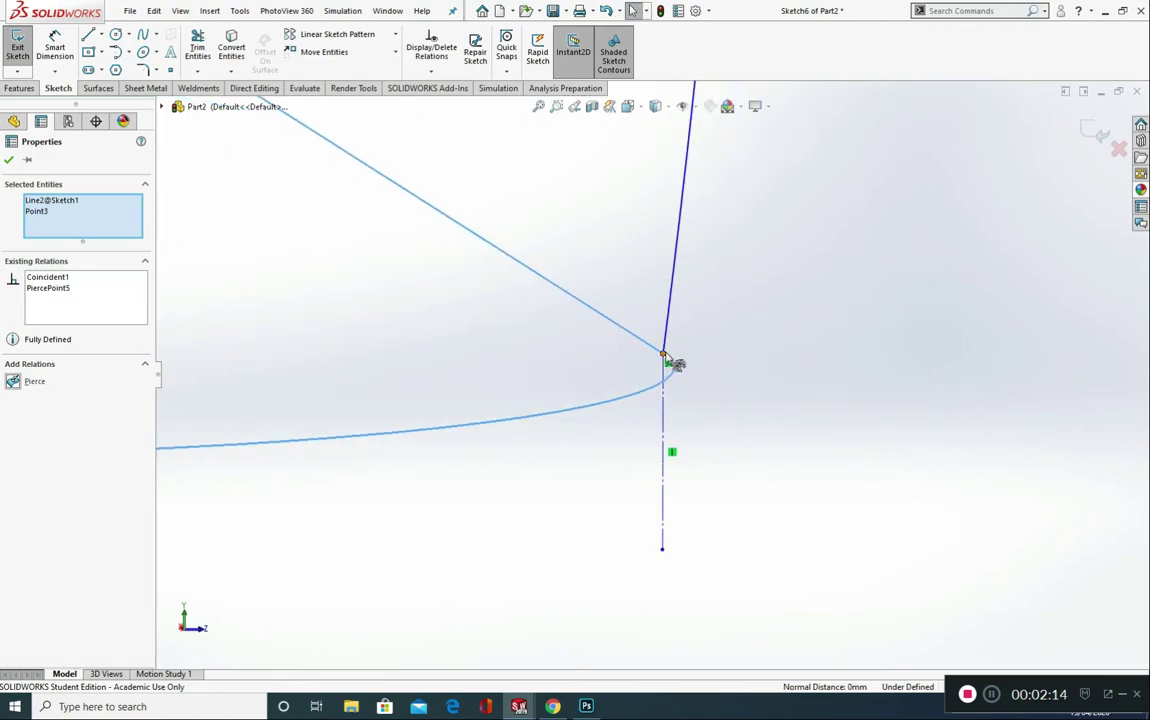
click(670, 361)
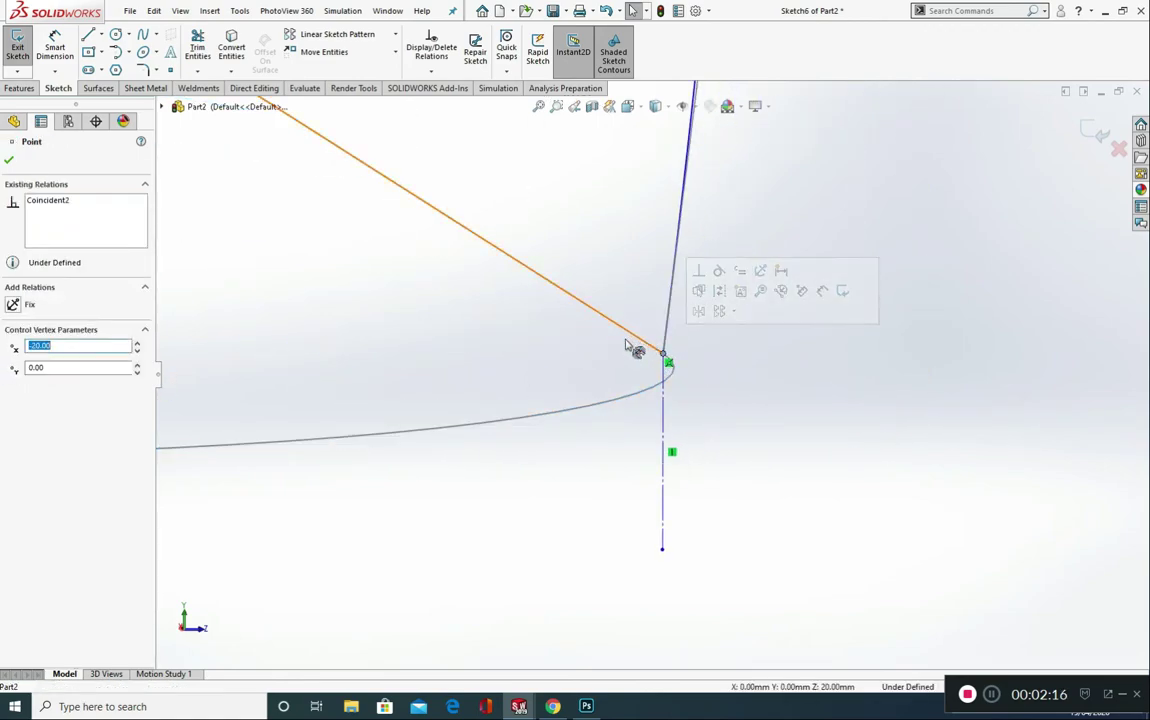
ctrl+click(640, 341)
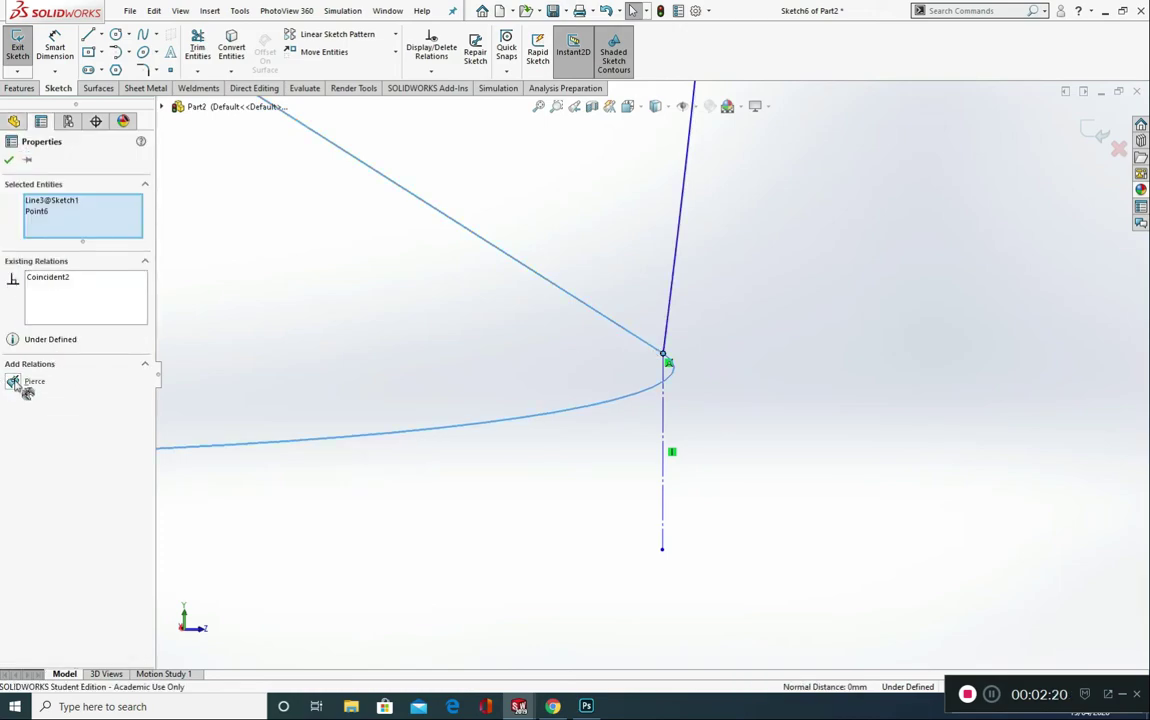
click(14, 383)
click(8, 160)
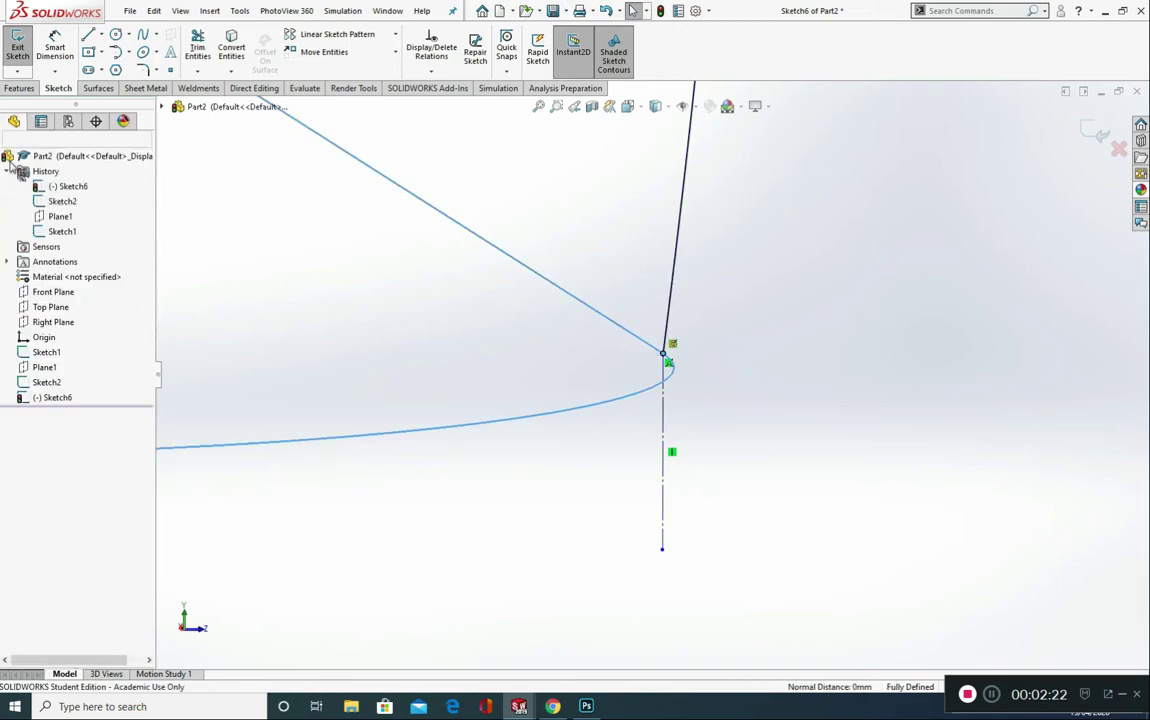
Start a sketch on the Front Plane, viewed normal to it, and convert the upper circle into a sketch line
middle_drag(606, 562, 588, 578)
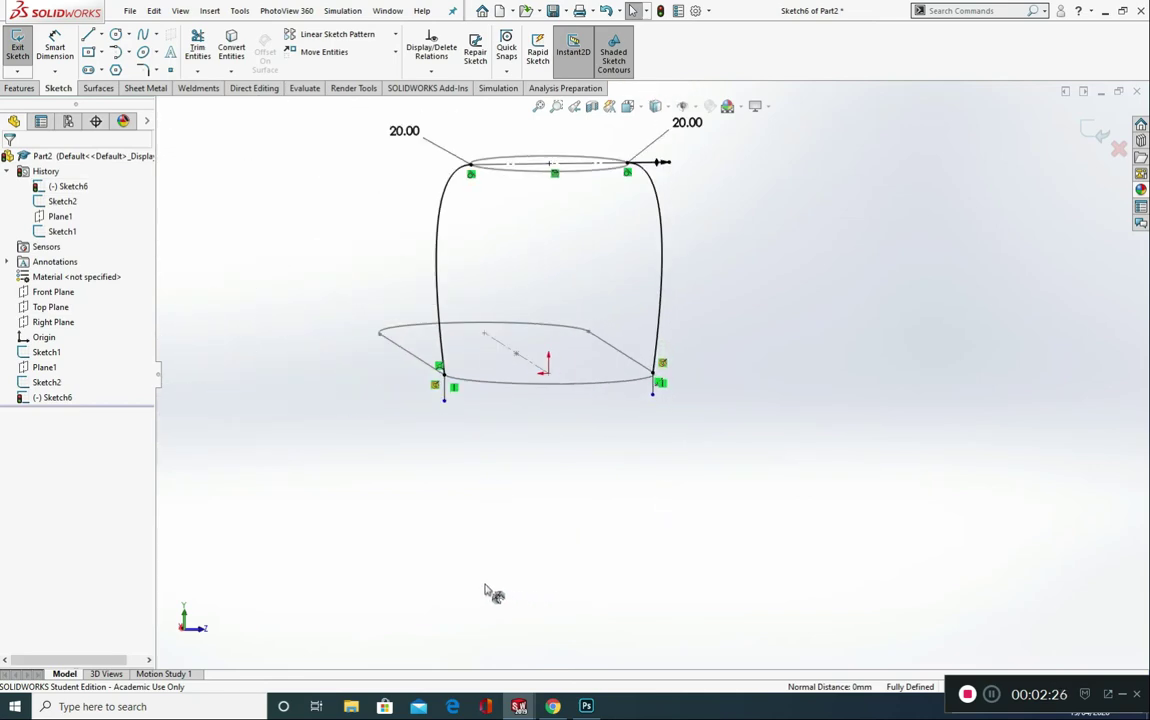
click(55, 292)
click(133, 254)
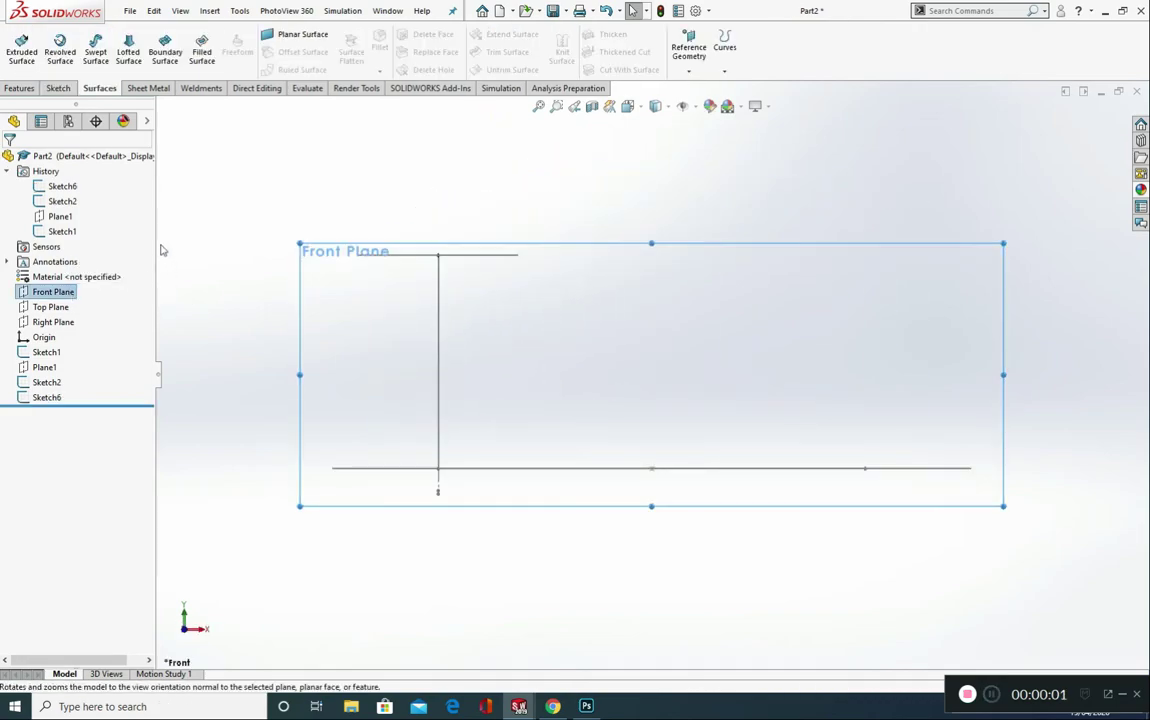
click(59, 89)
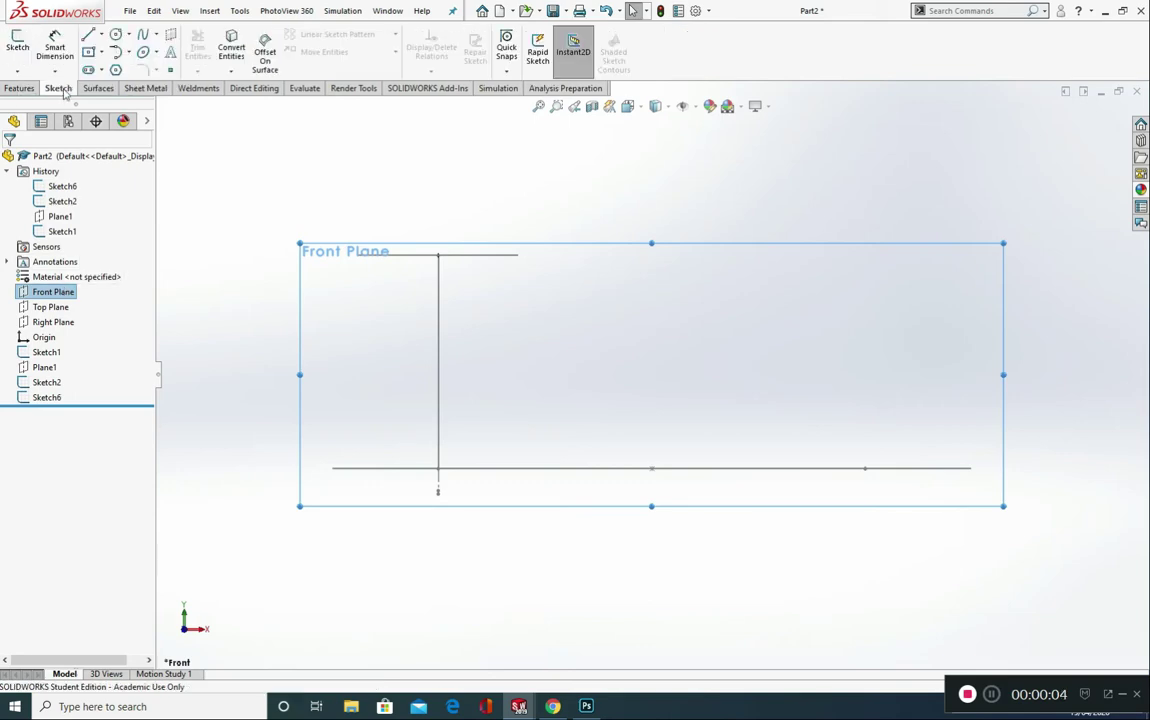
click(19, 50)
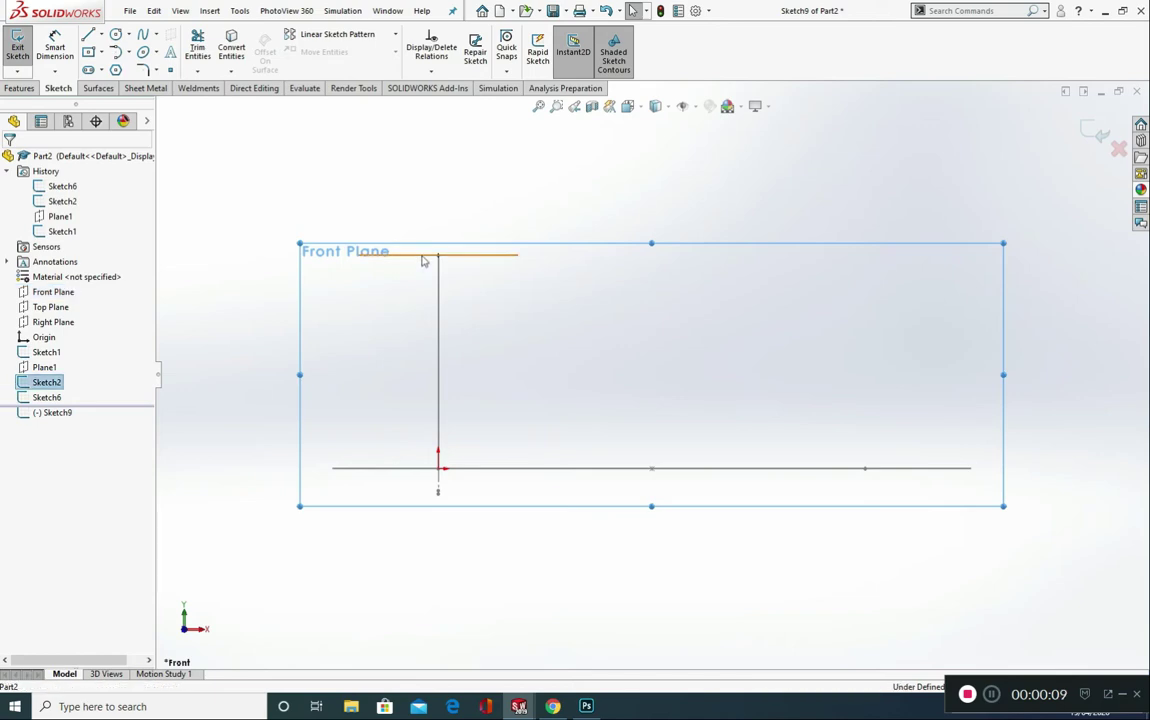
click(423, 256)
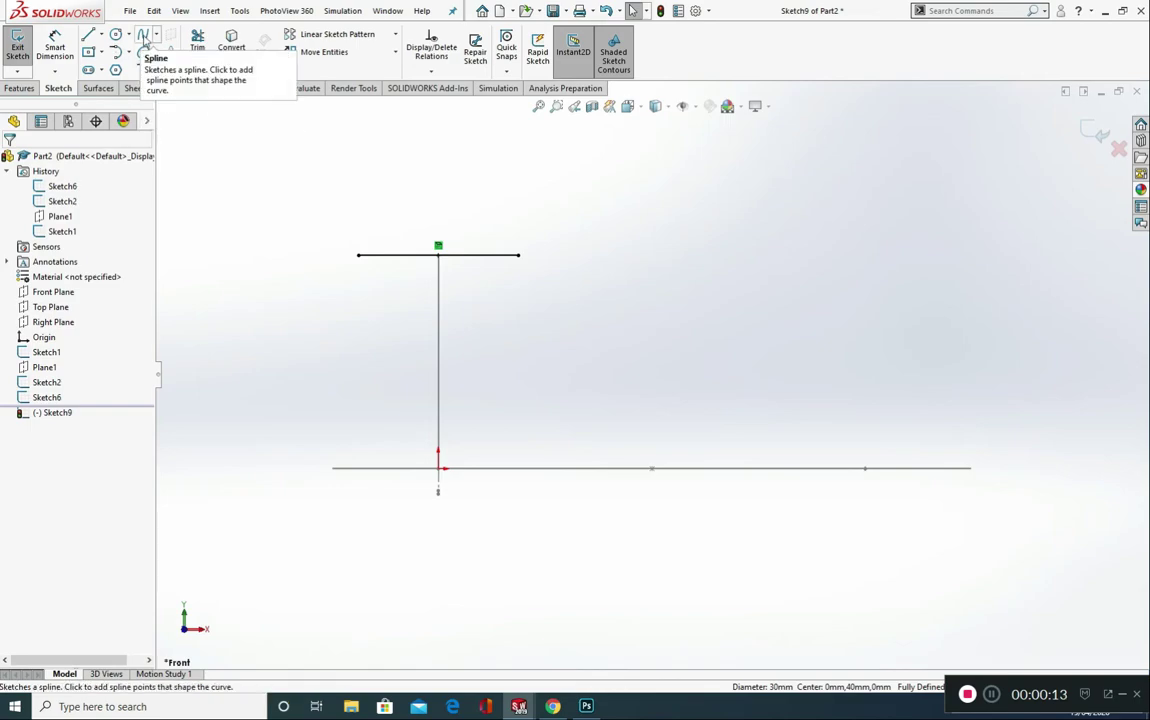
Draw a two-point spline from the projected line's right end down to the right end of the slot
click(145, 37)
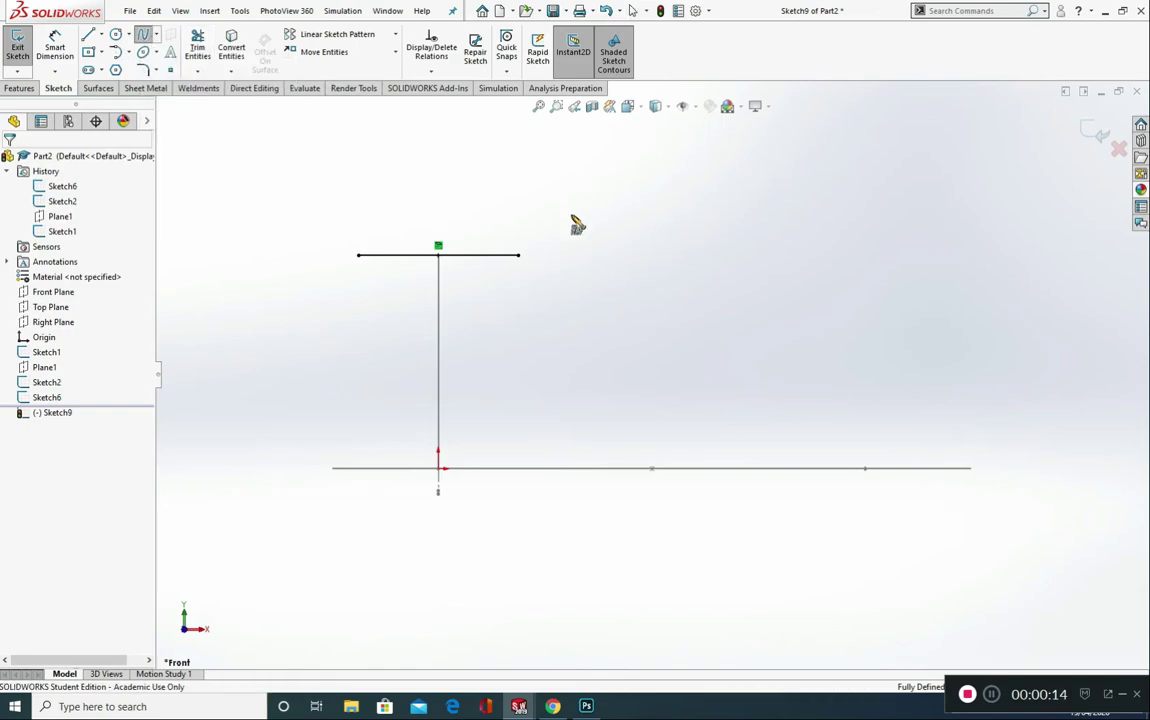
click(519, 256)
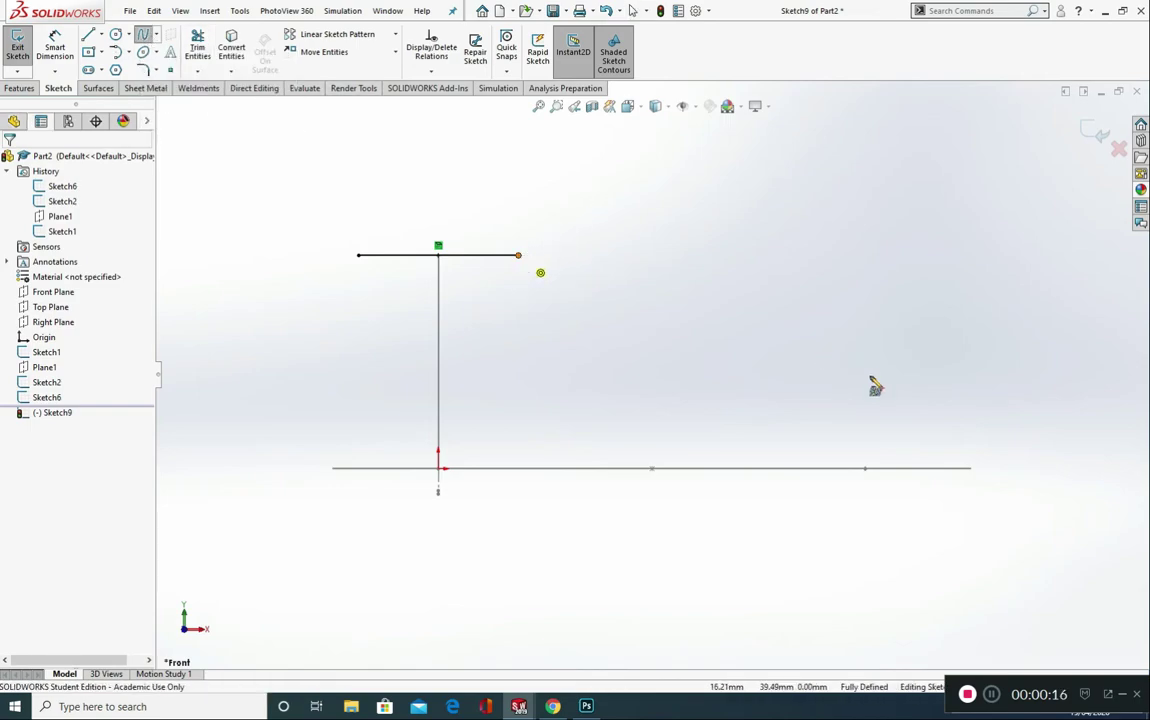
click(973, 470)
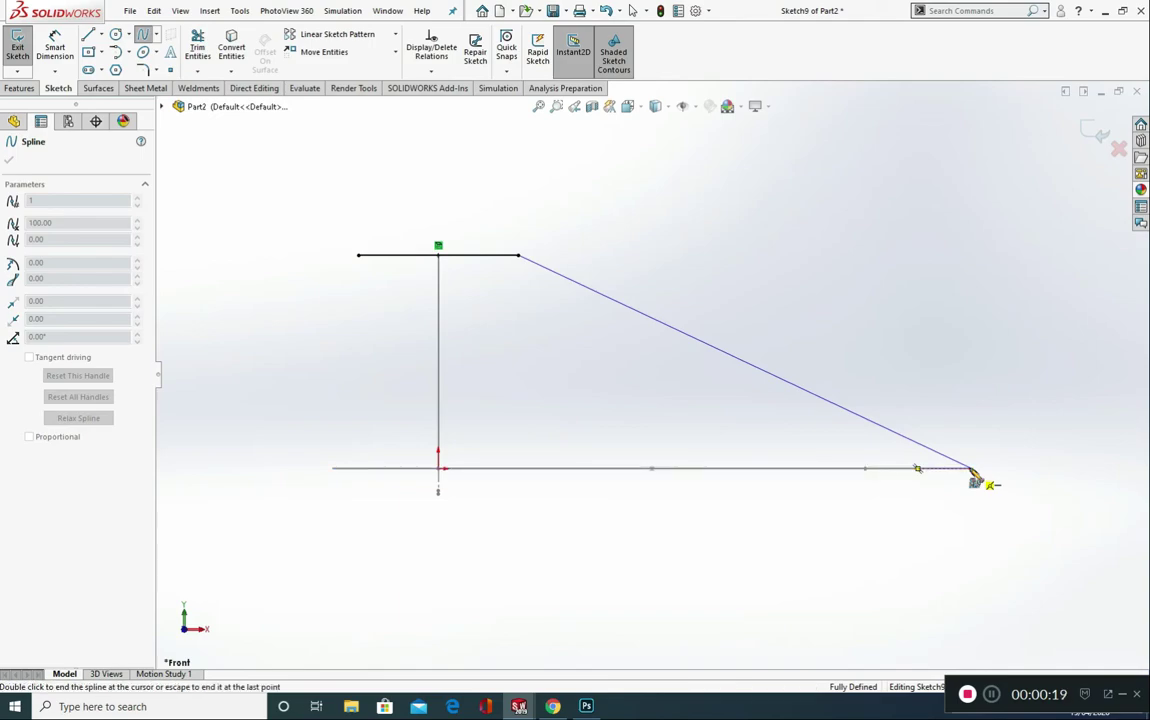
right_click(972, 470)
click(1004, 480)
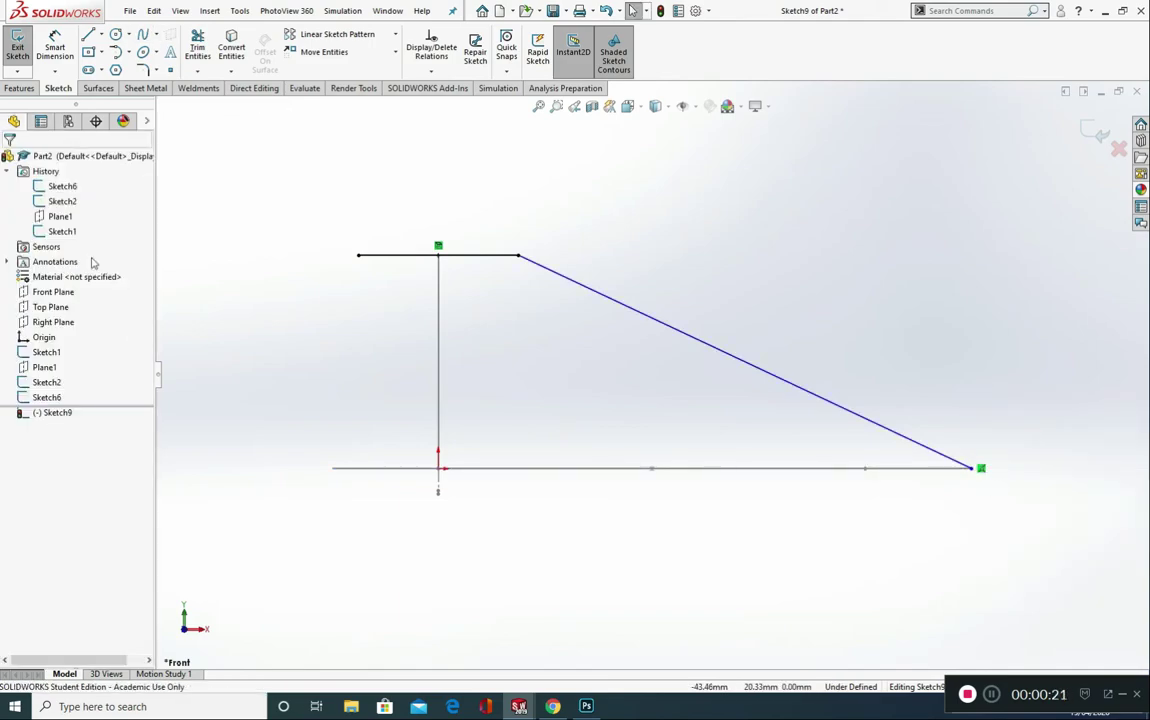
Draw a vertical line about 9.8 mm long down from the spline's lower end and change it to construction geometry
click(92, 35)
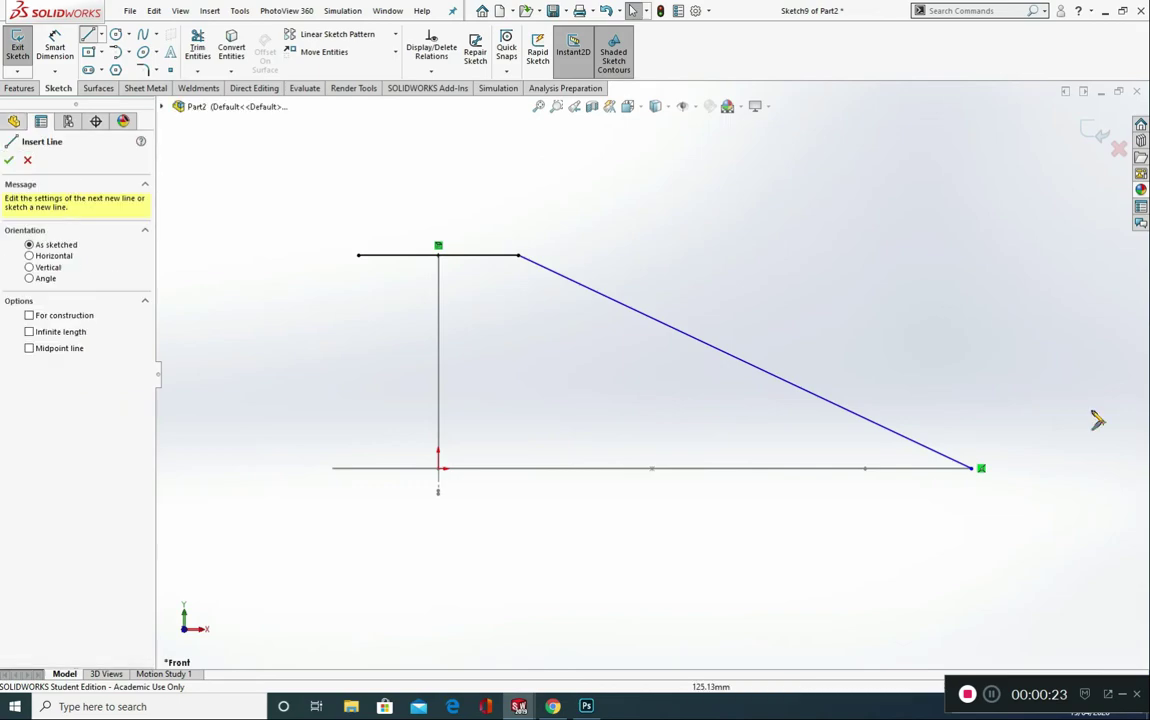
click(978, 469)
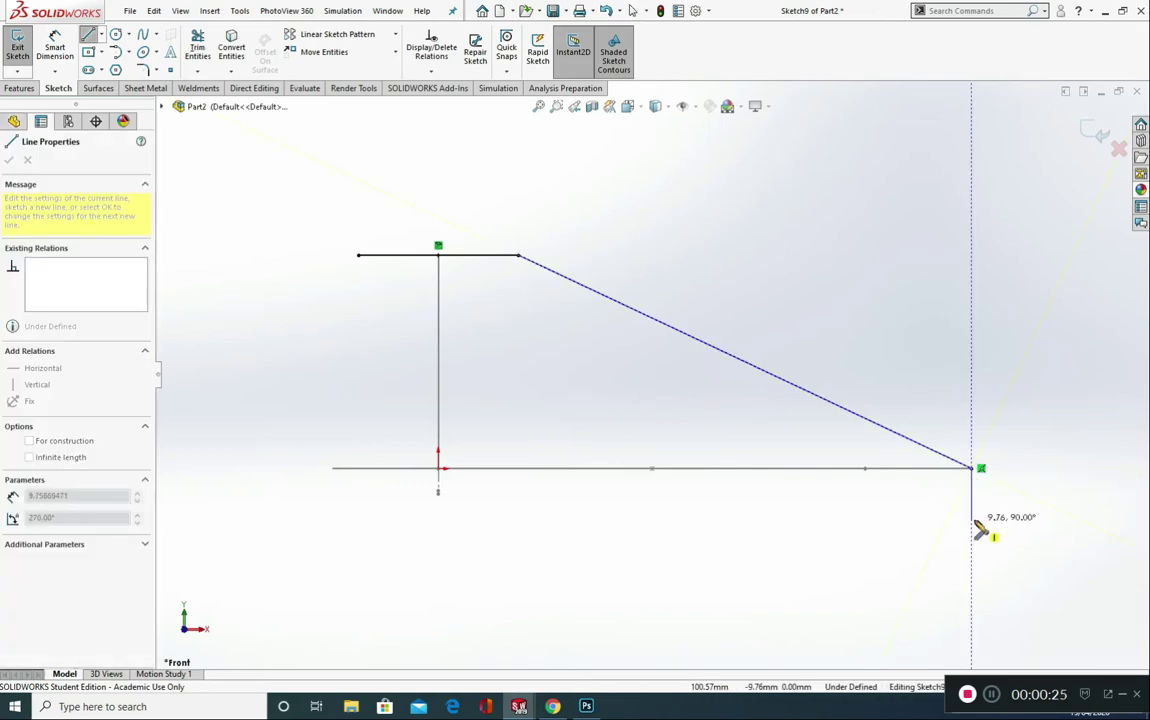
click(972, 520)
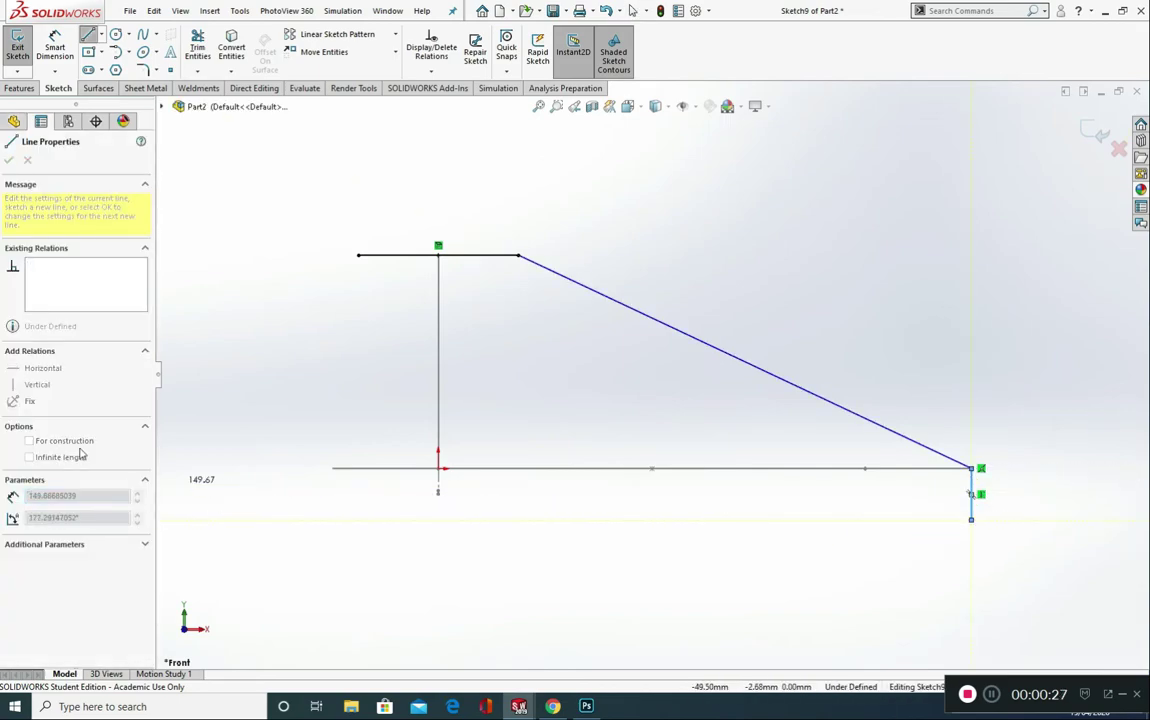
key(Escape)
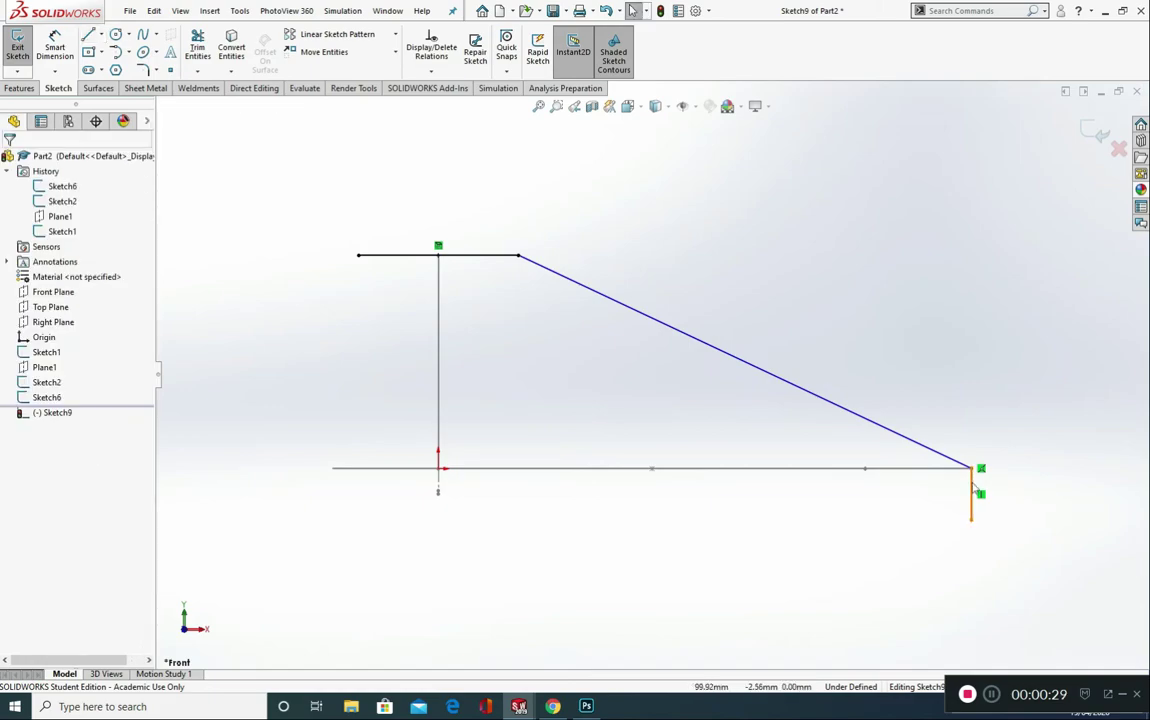
click(973, 488)
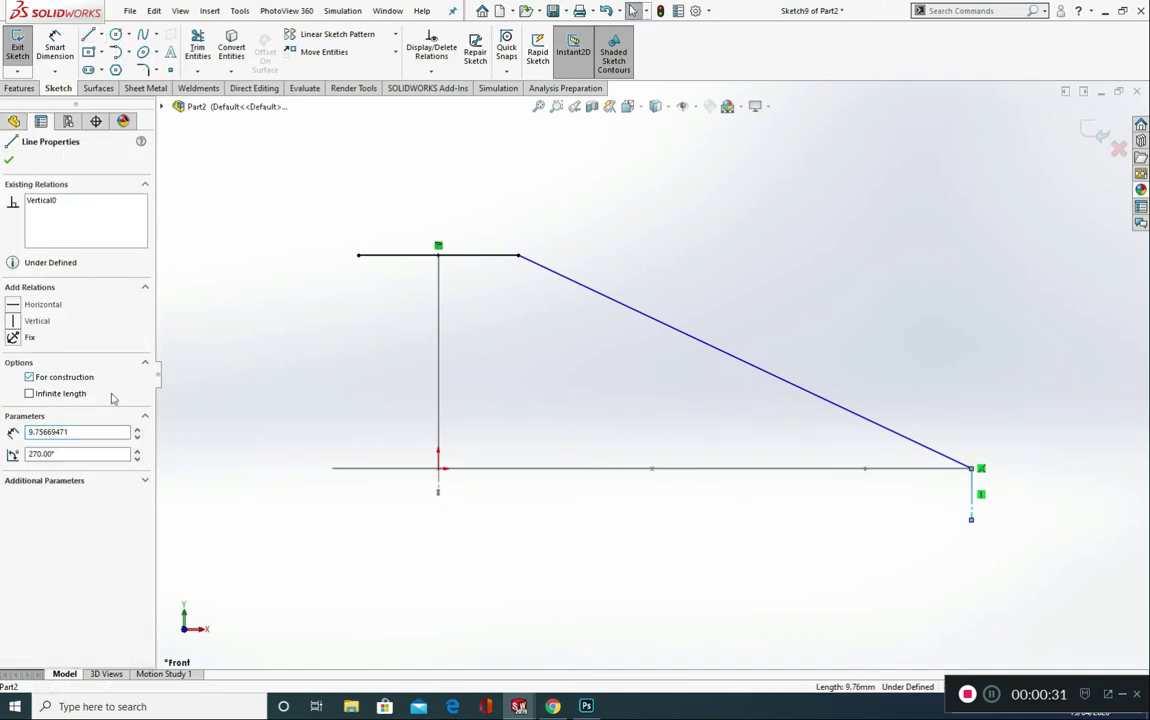
click(541, 520)
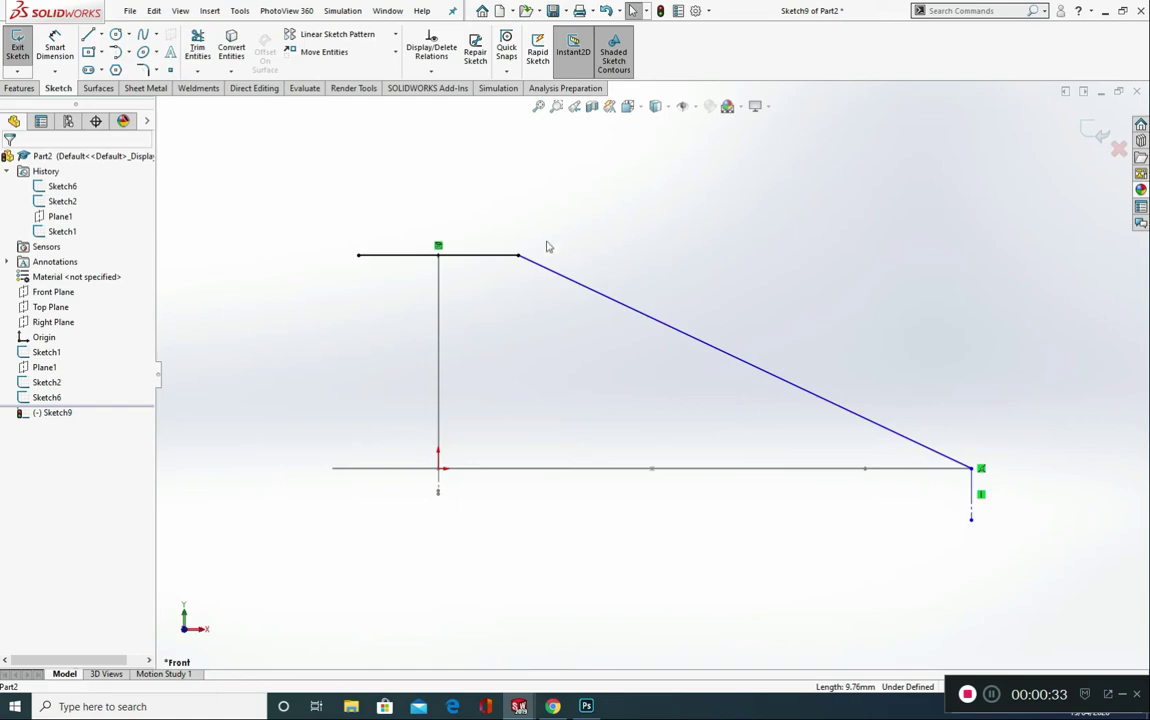
Change the line projected from the upper circle on the Front Plane to construction geometry
middle_drag(539, 284, 541, 370)
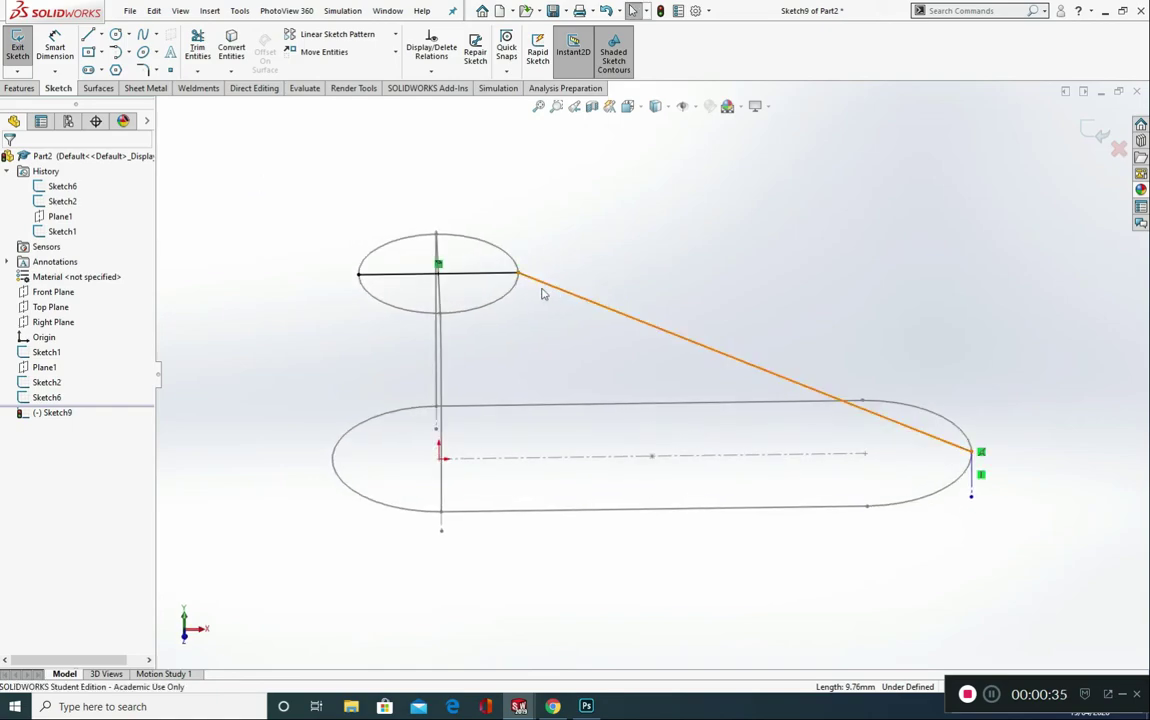
click(540, 287)
click(500, 295)
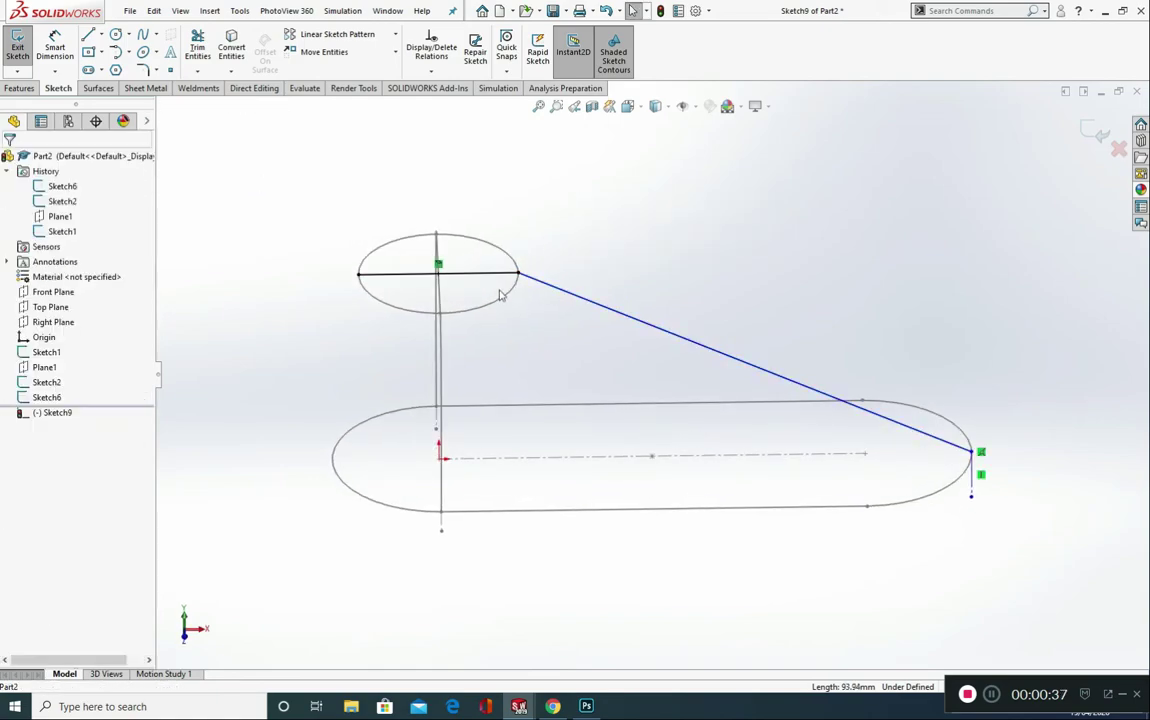
click(495, 276)
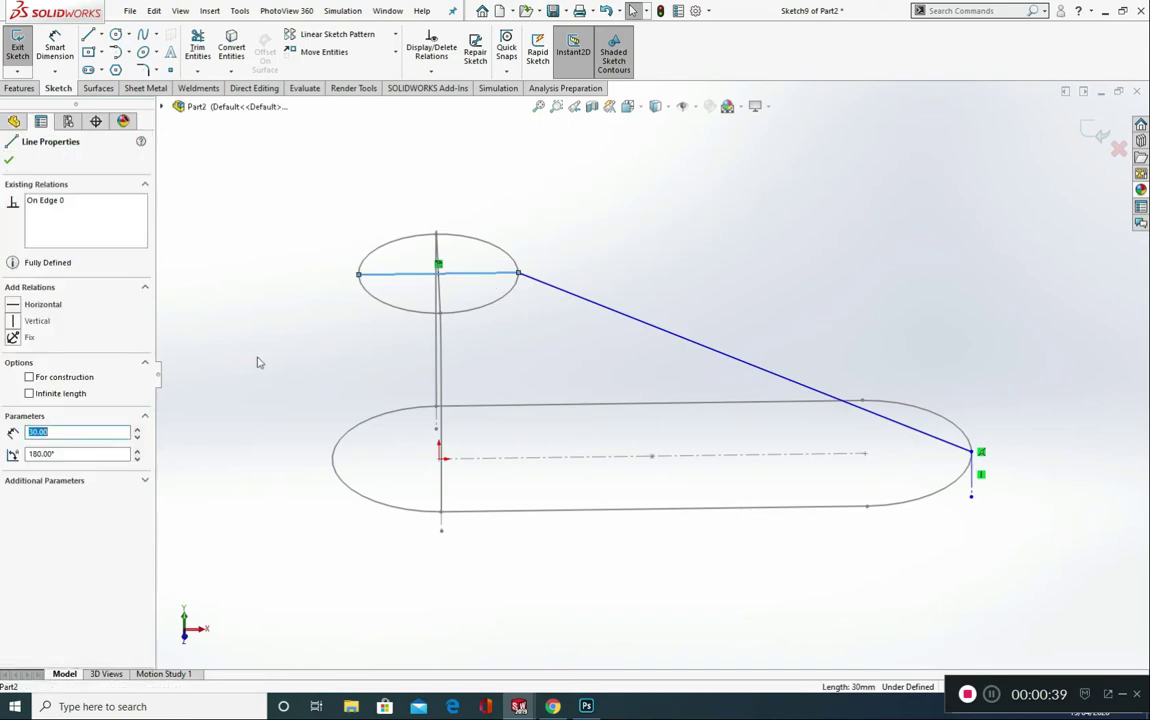
click(30, 377)
click(622, 234)
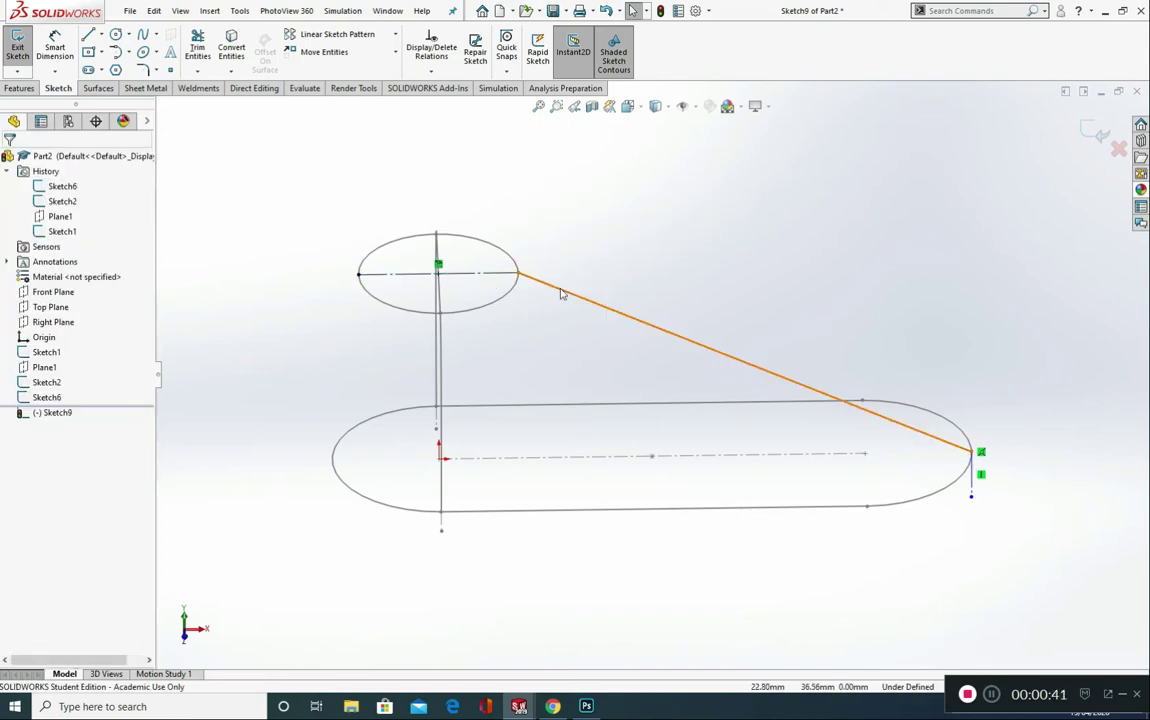
Add a Tangent relation between the Front Plane spline and the circle's projected construction line
ctrl+click(487, 276)
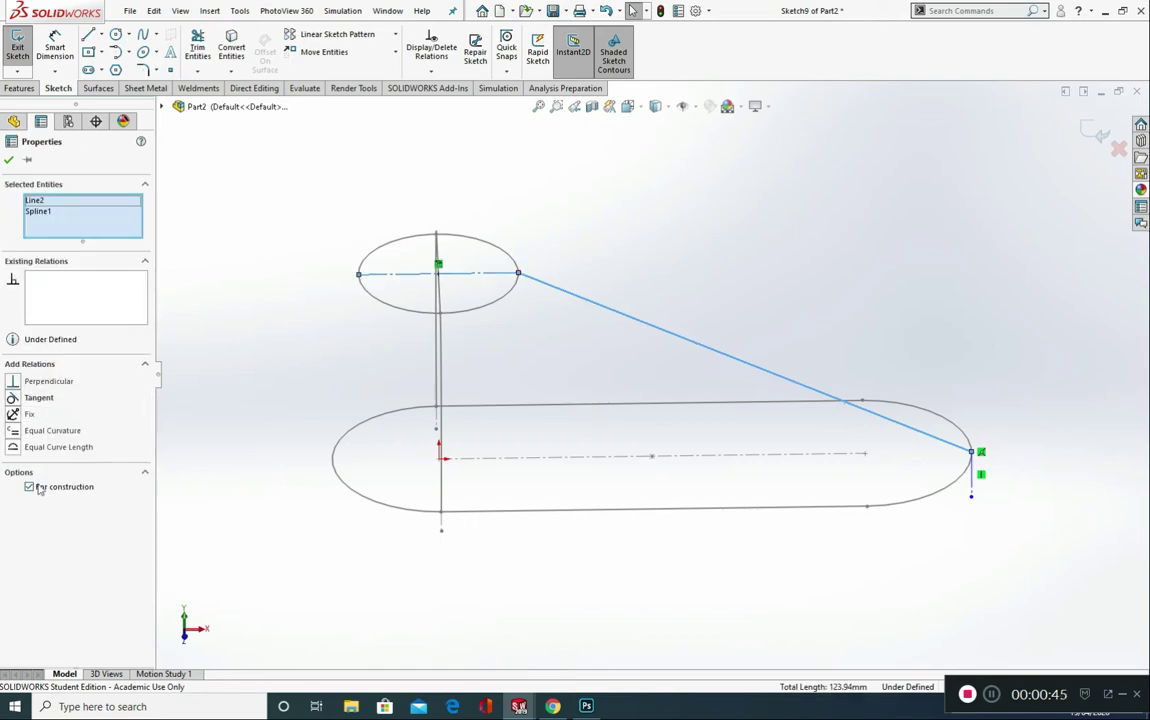
click(28, 398)
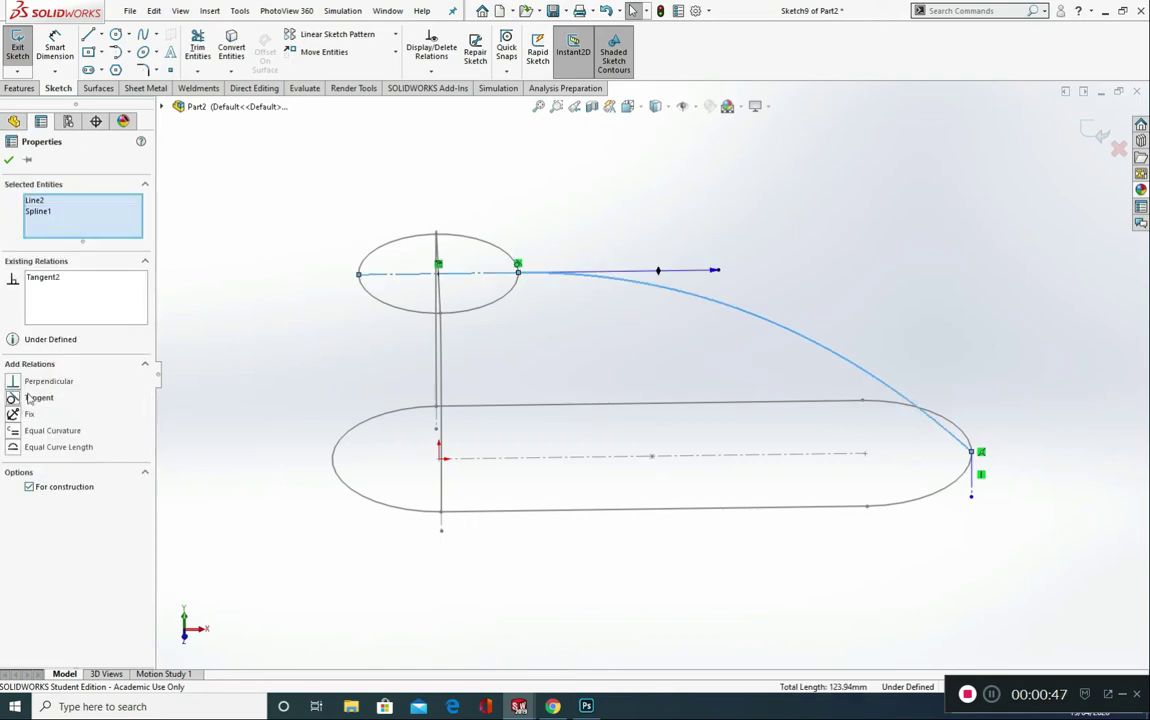
click(324, 359)
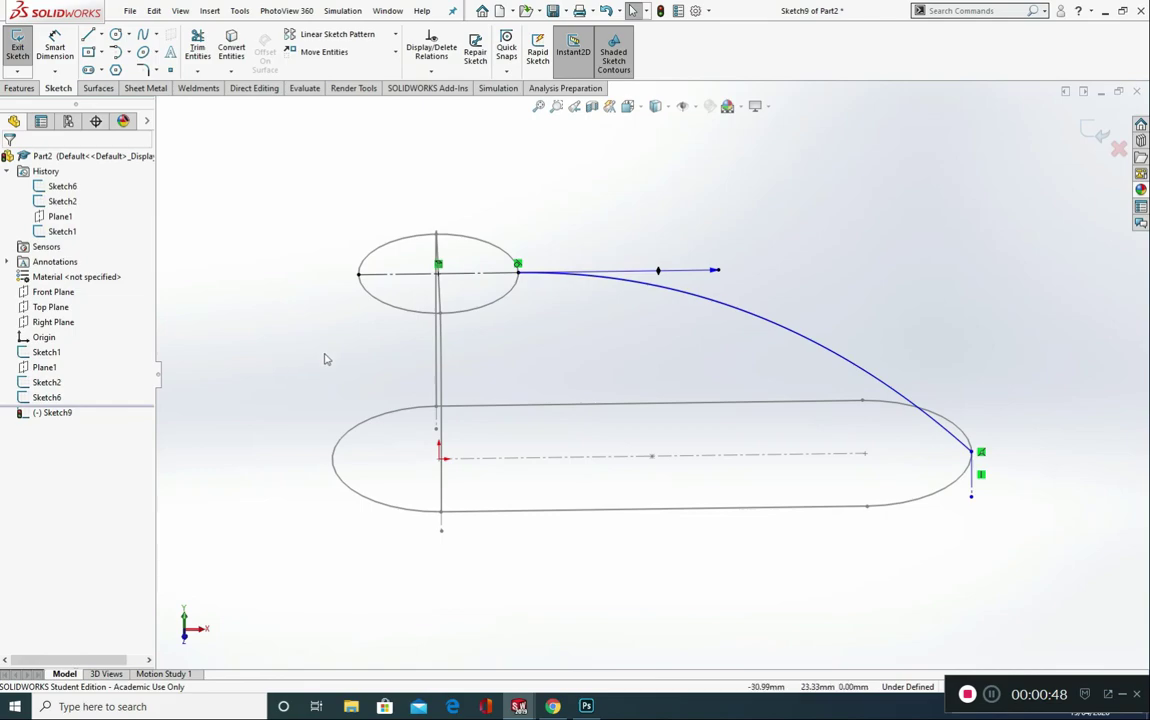
Add a Pierce relation between the spline's lower endpoint and the slot's right end arc, and exit the sketch
click(973, 454)
ctrl+click(950, 482)
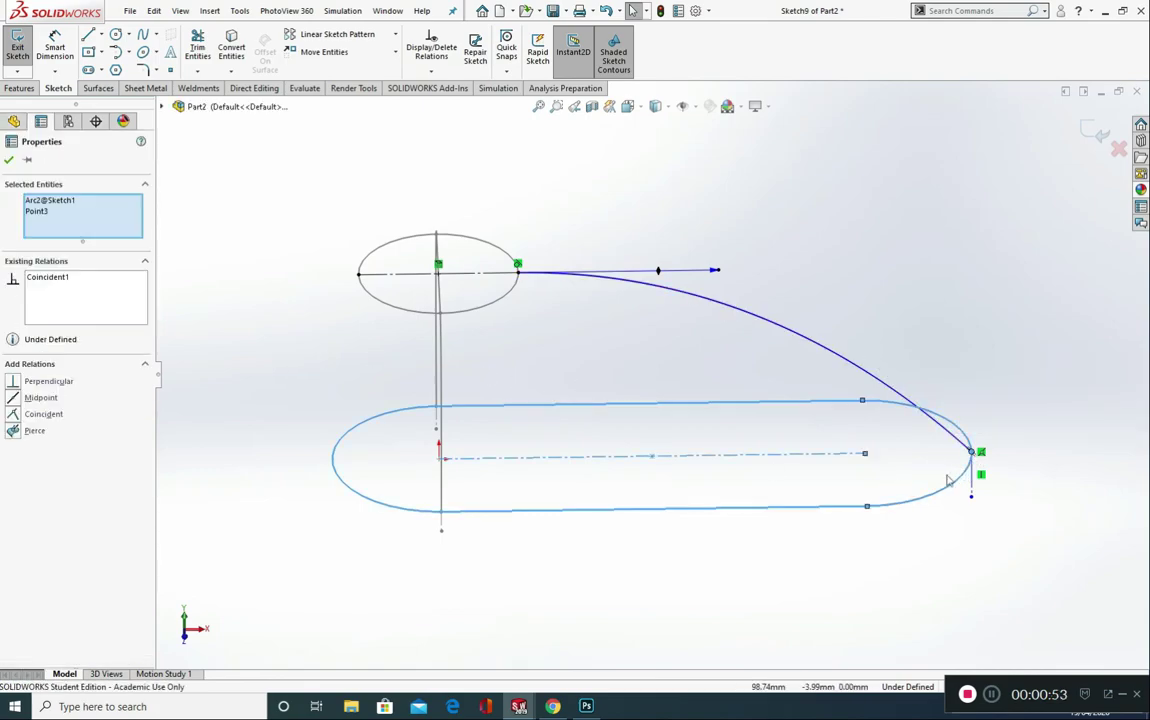
click(33, 430)
click(778, 591)
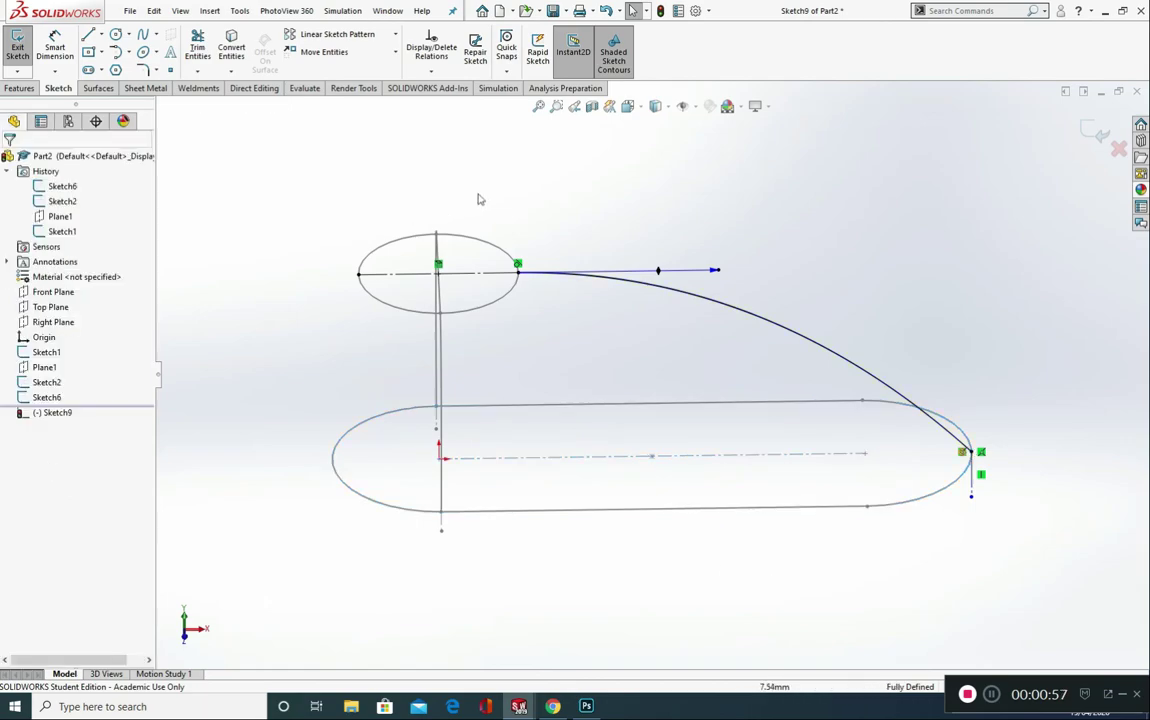
click(1099, 136)
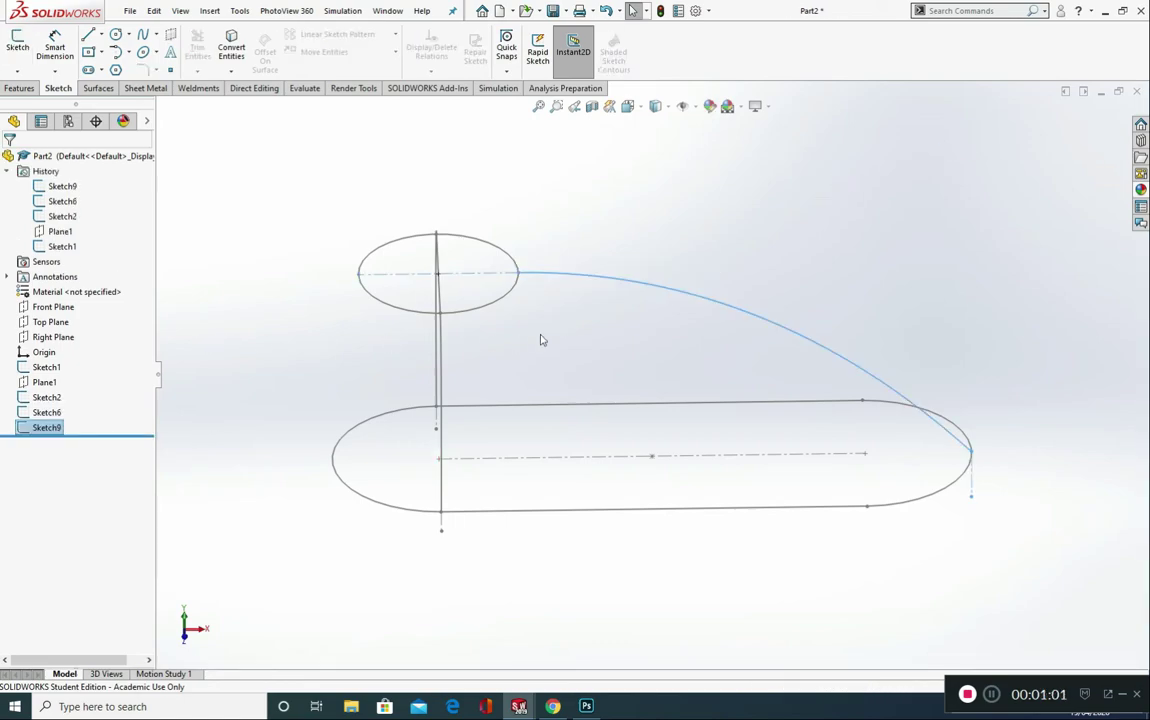
Edit Sketch6 to change its projected line across the upper circle to construction geometry, and exit the sketch
mouse_move(540, 340)
middle_down()
mouse_move(470, 323)
mouse_move(498, 362)
mouse_move(460, 285)
middle_up()
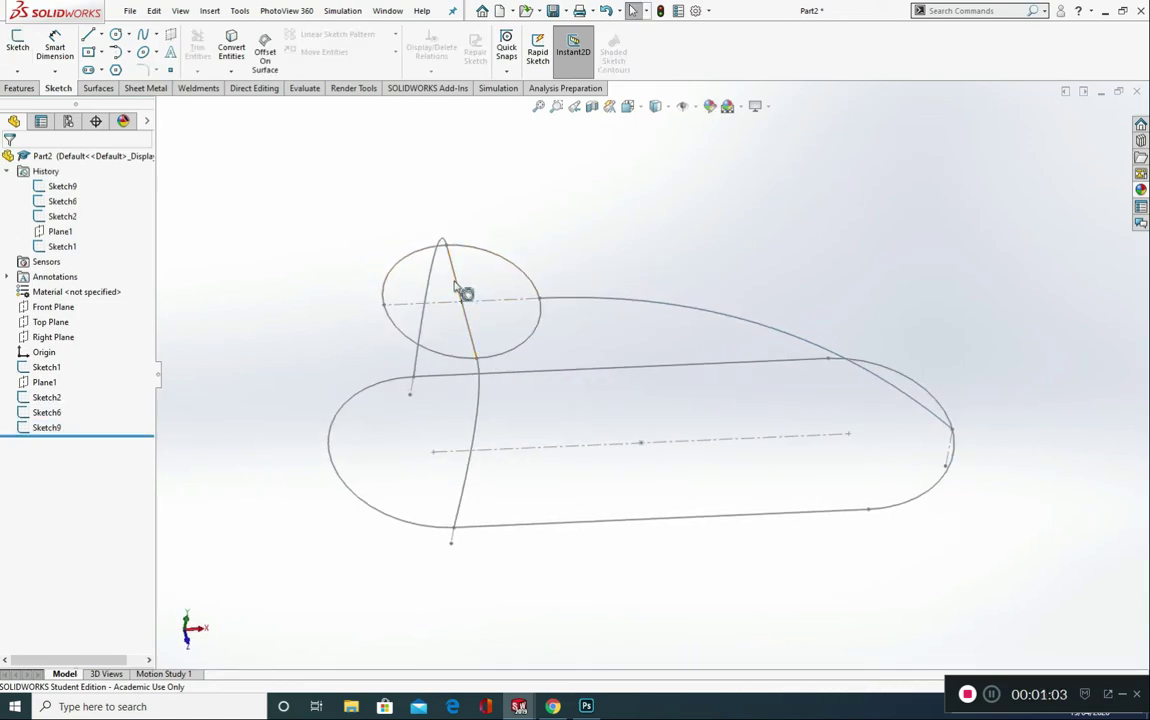
click(457, 286)
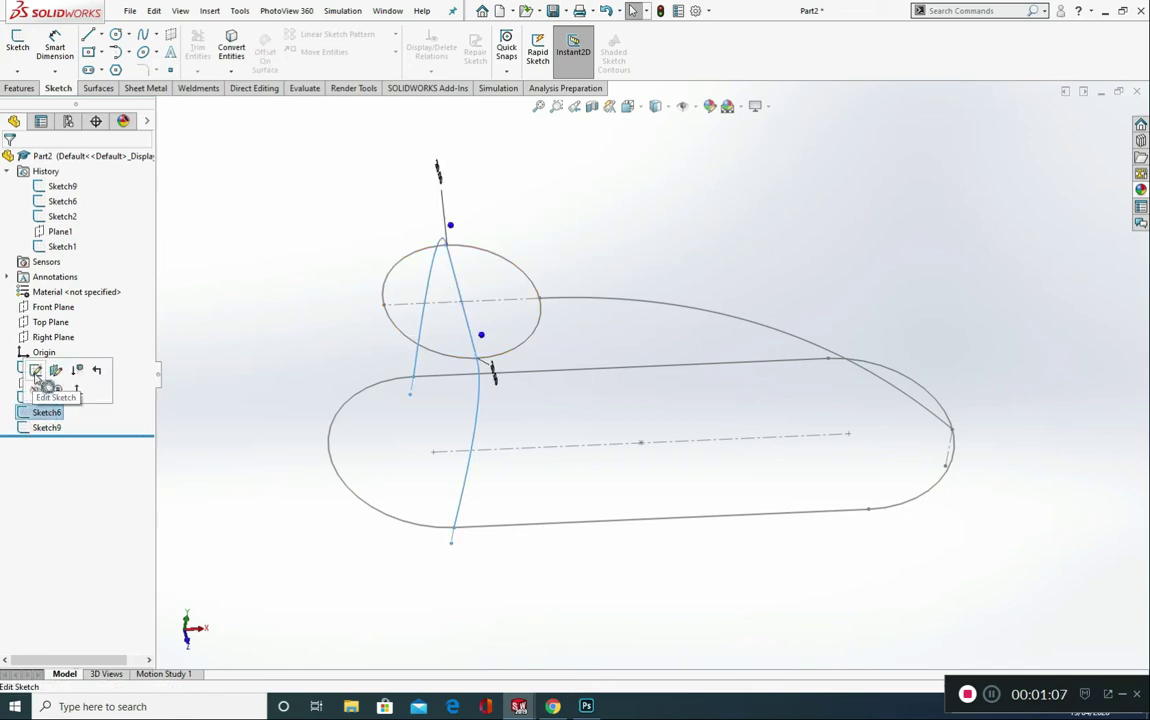
click(48, 372)
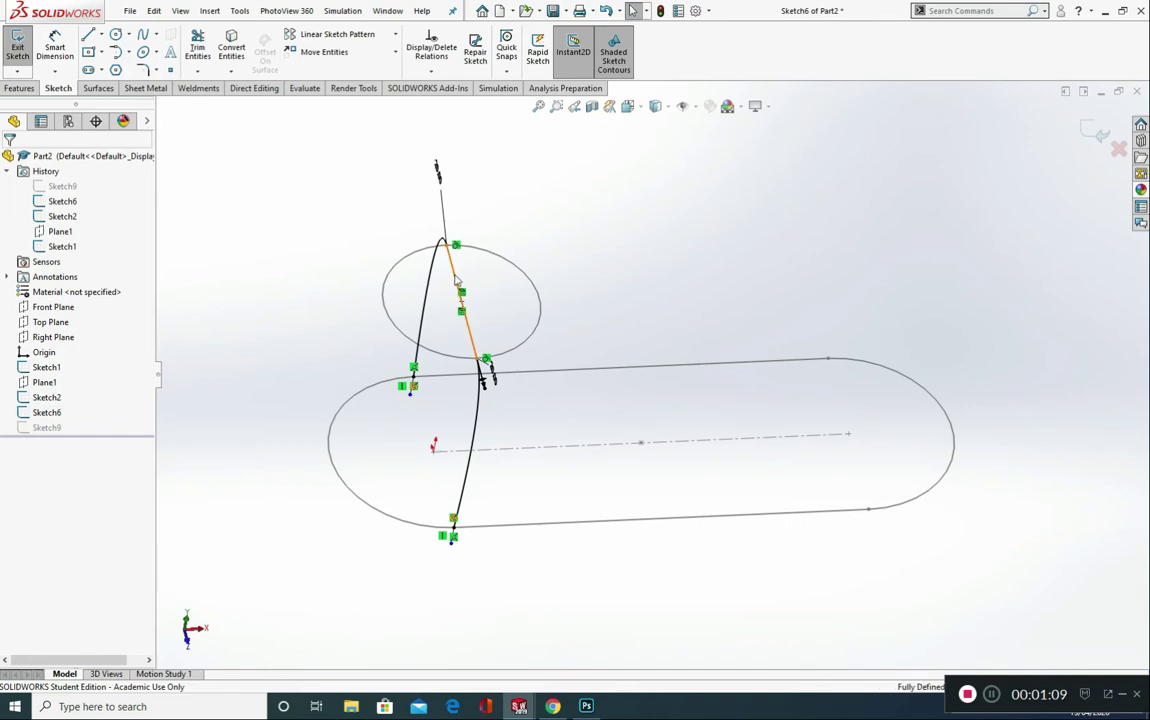
click(461, 287)
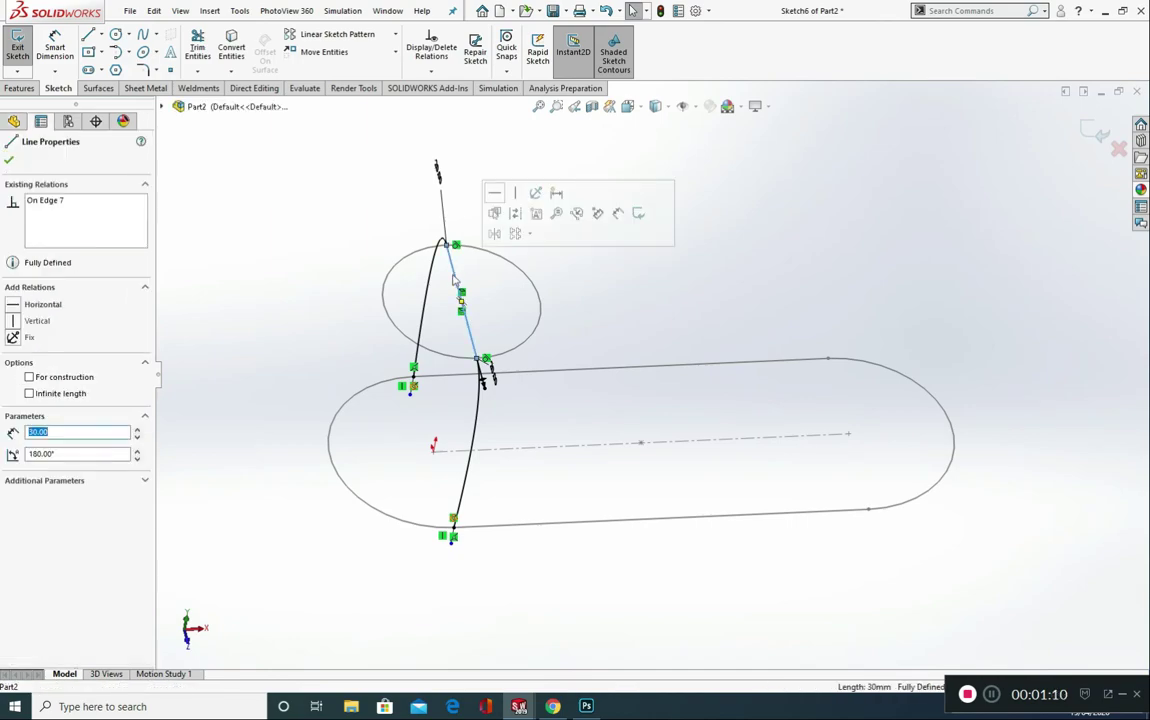
click(40, 379)
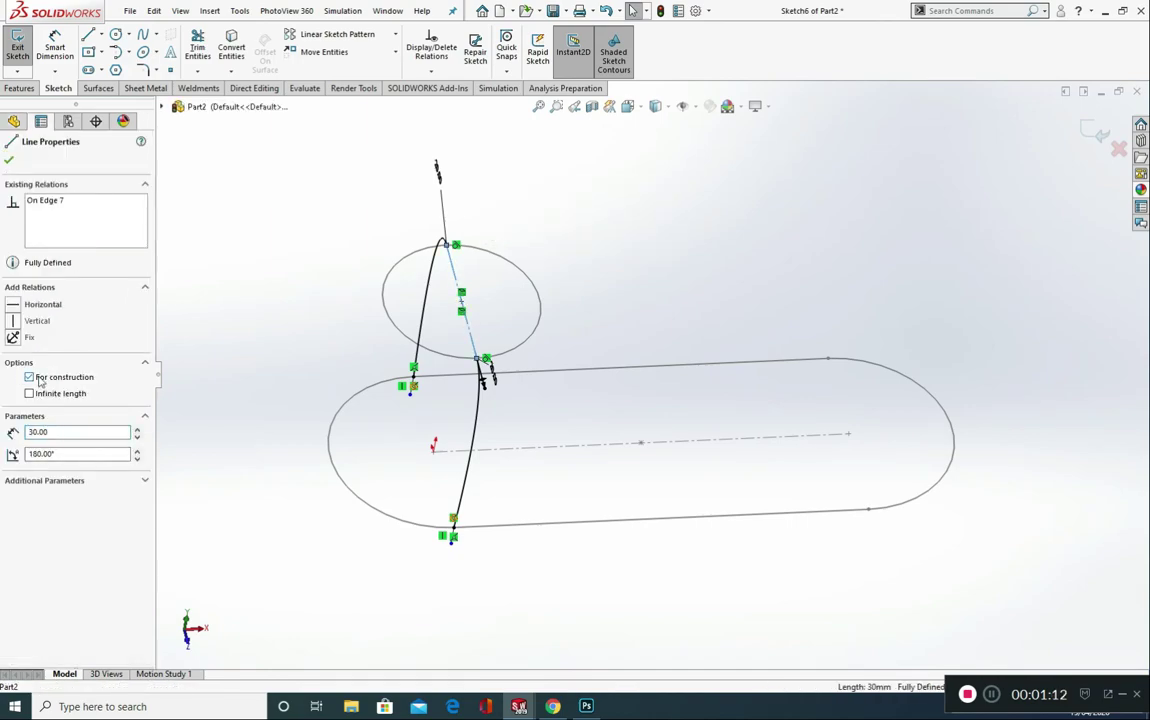
click(10, 161)
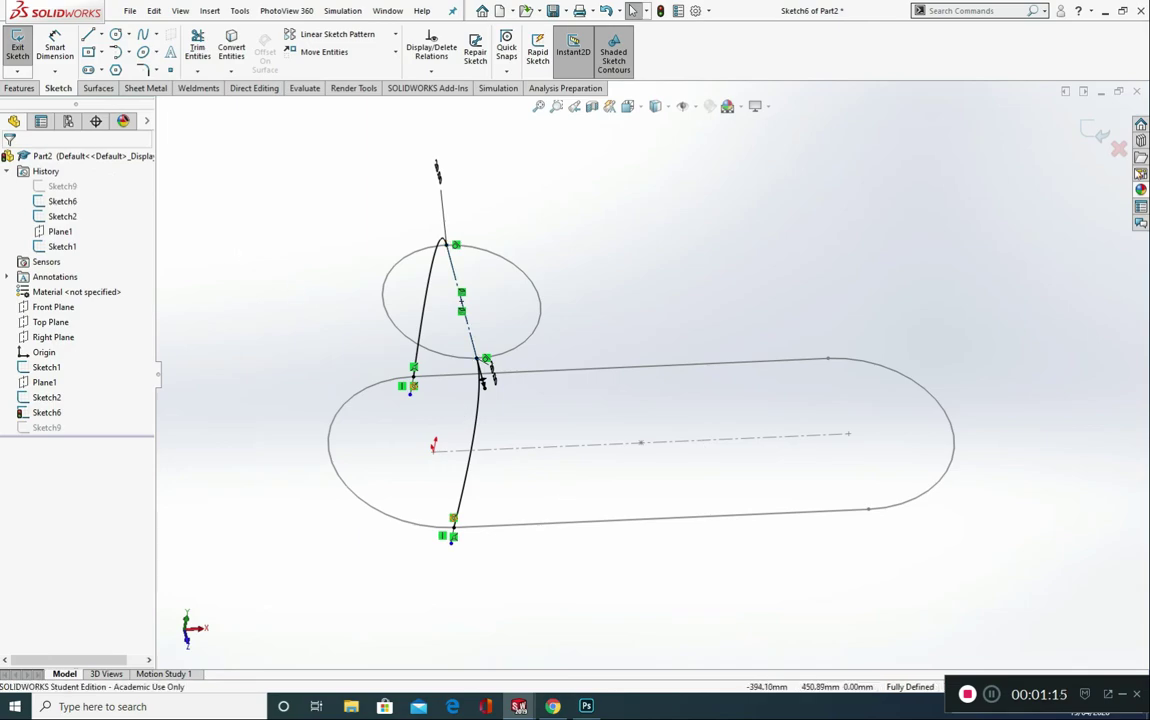
click(1097, 137)
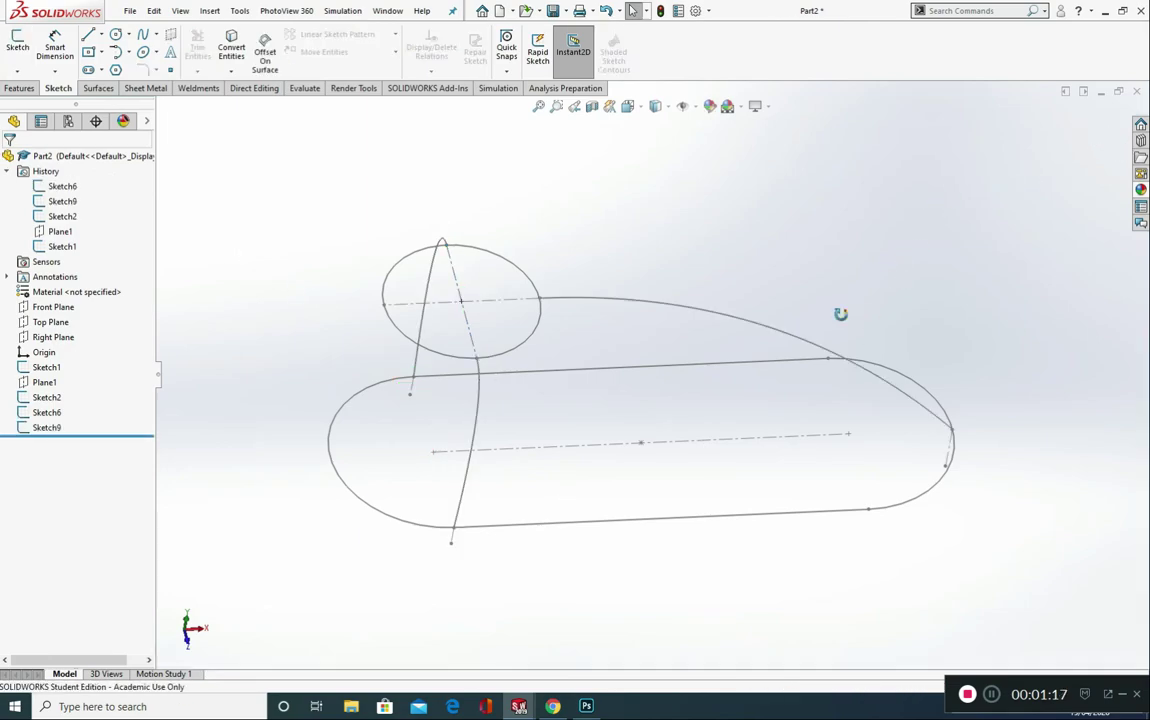
Start a Lofted Surface with the upper circle and the lower slot as its profiles
mouse_move(839, 313)
middle_down()
mouse_move(828, 289)
mouse_move(839, 277)
middle_up()
middle_drag(647, 385, 670, 344)
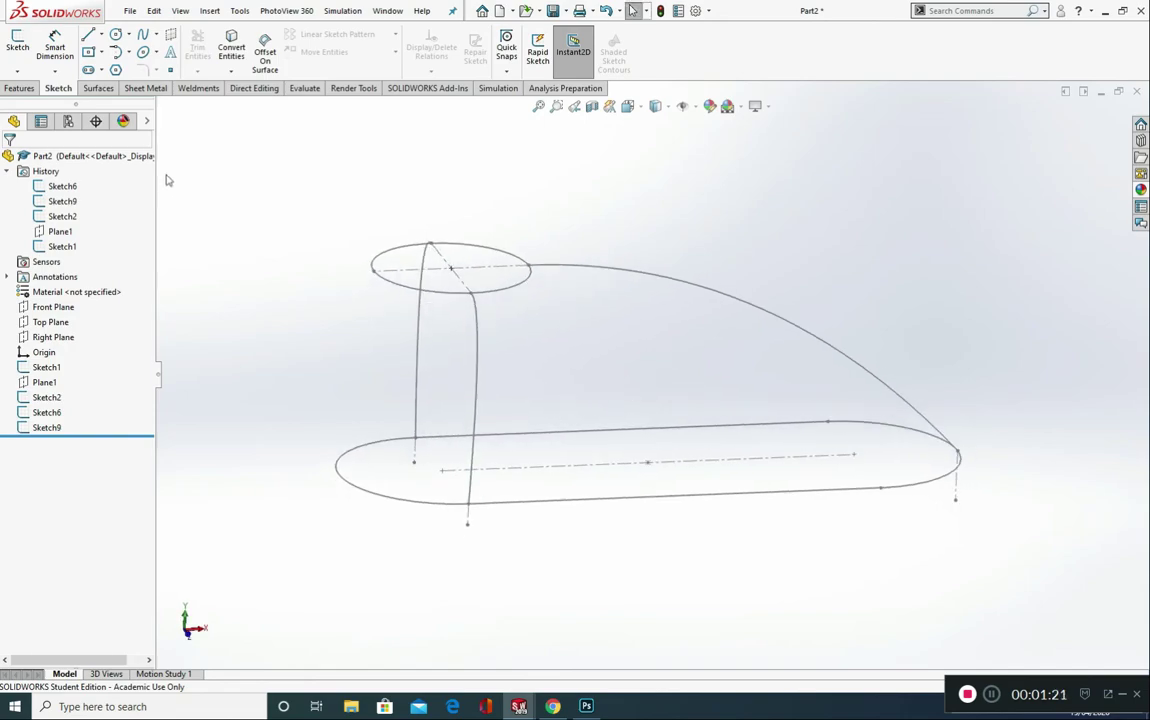
click(98, 88)
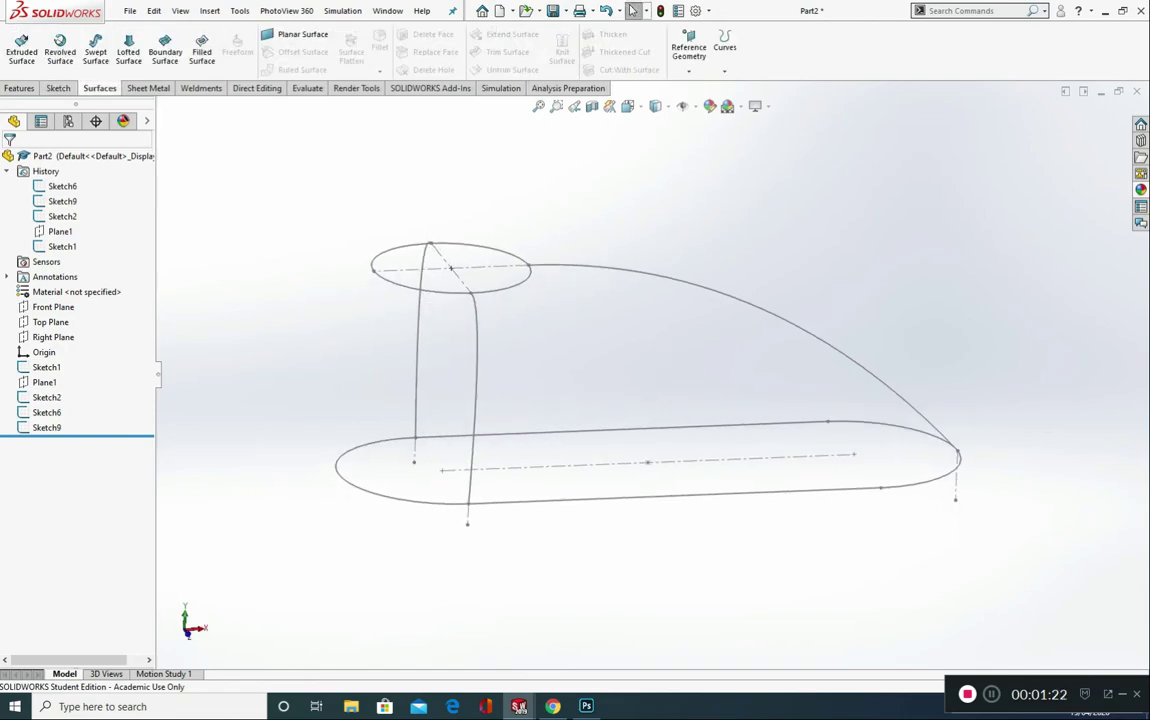
click(129, 52)
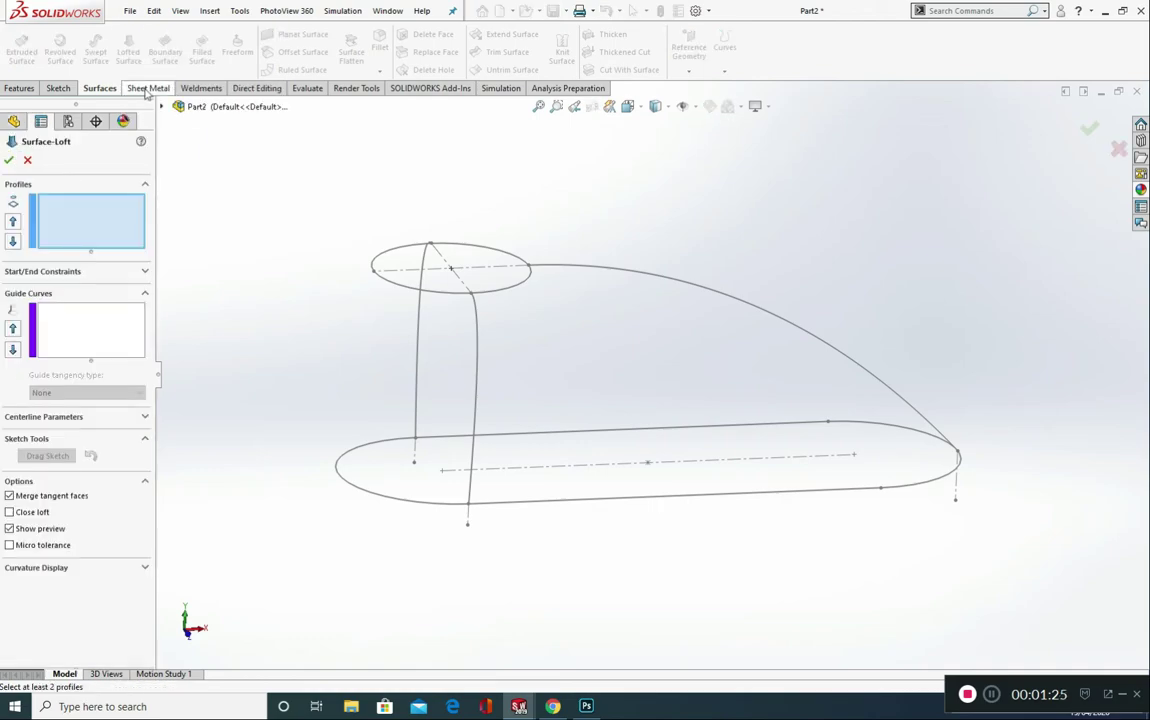
click(510, 291)
click(660, 497)
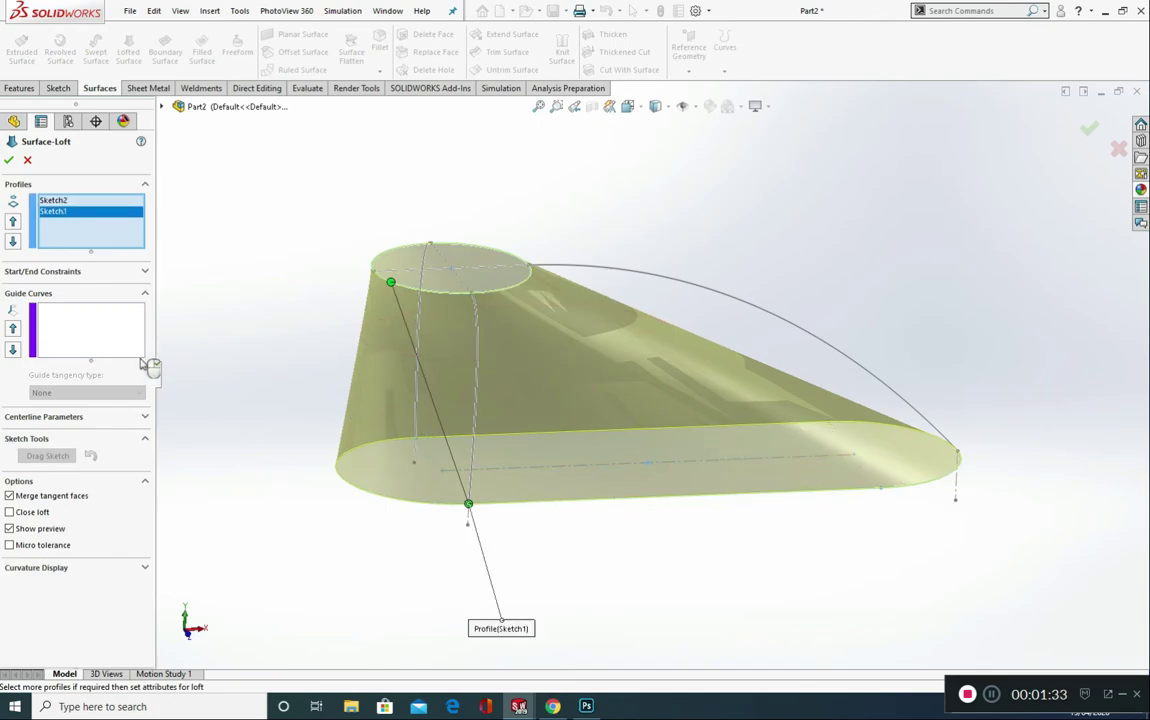
Add the Front Plane spline and both Sketch6 splines, each as an open group, as guide curves and finish the loft
click(100, 330)
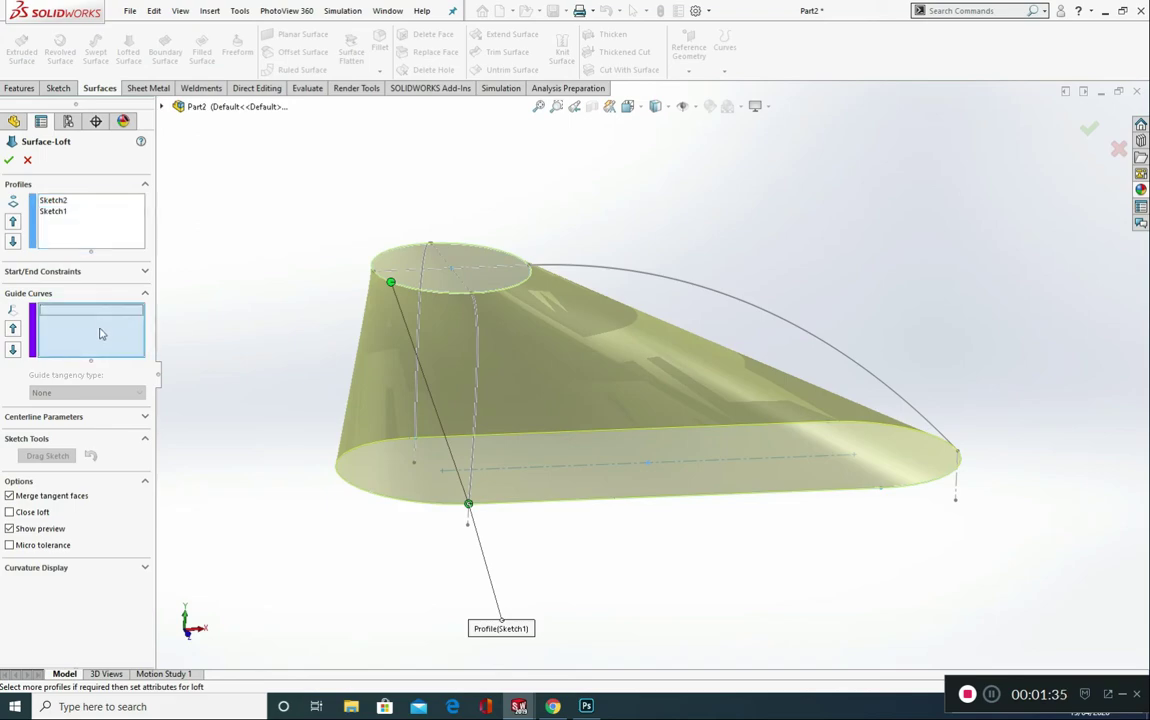
click(662, 279)
middle_drag(490, 378, 566, 391)
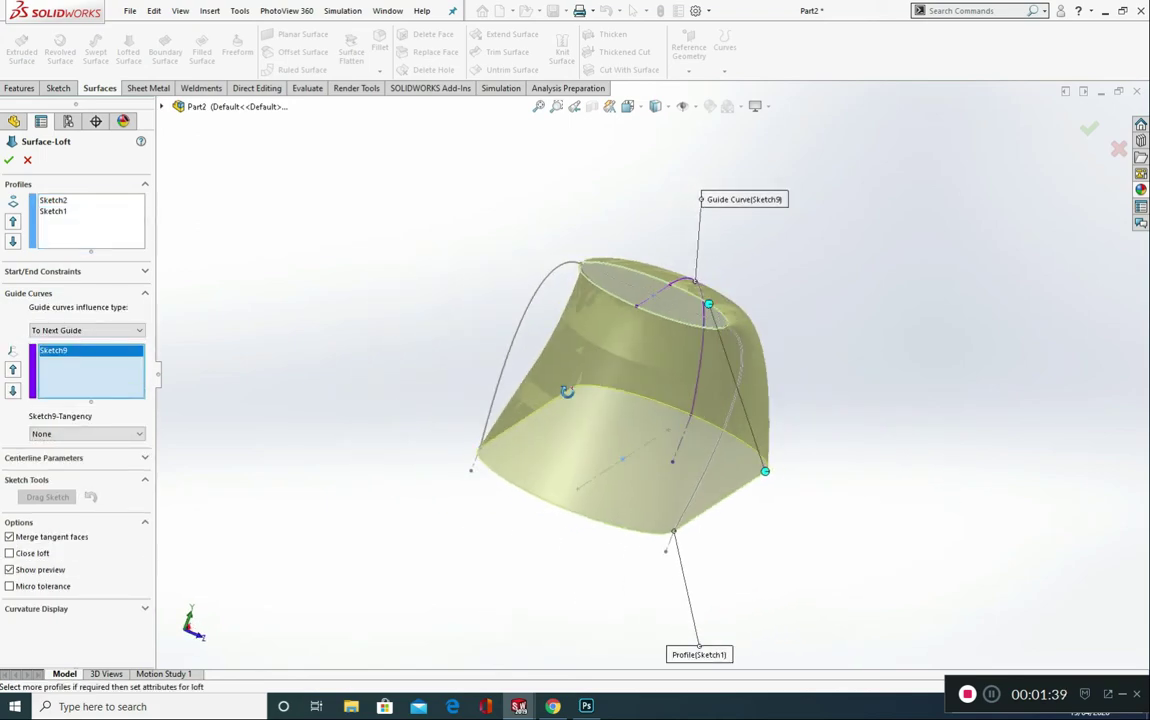
click(540, 290)
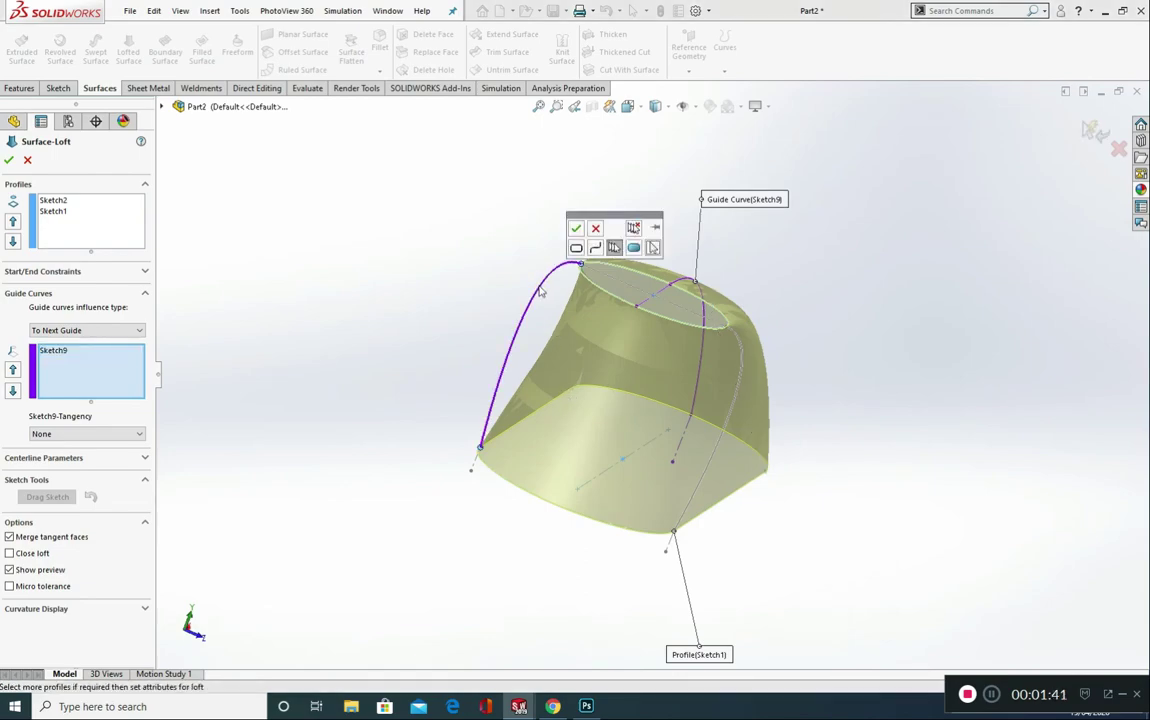
click(577, 230)
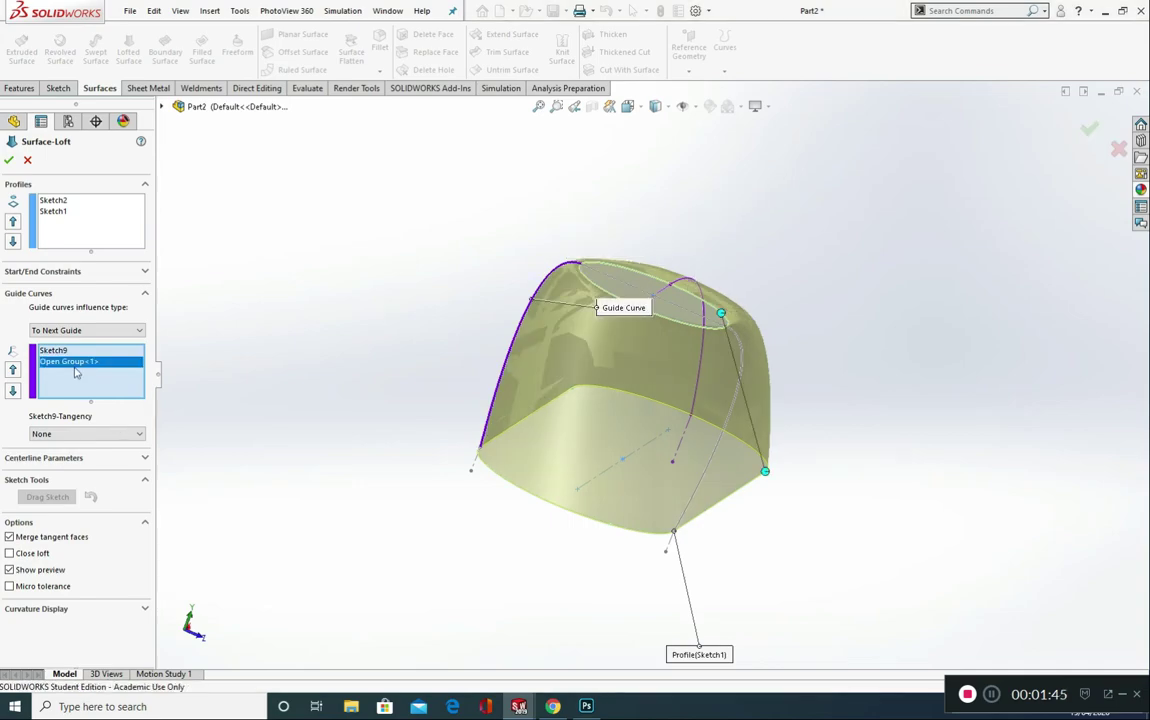
click(743, 360)
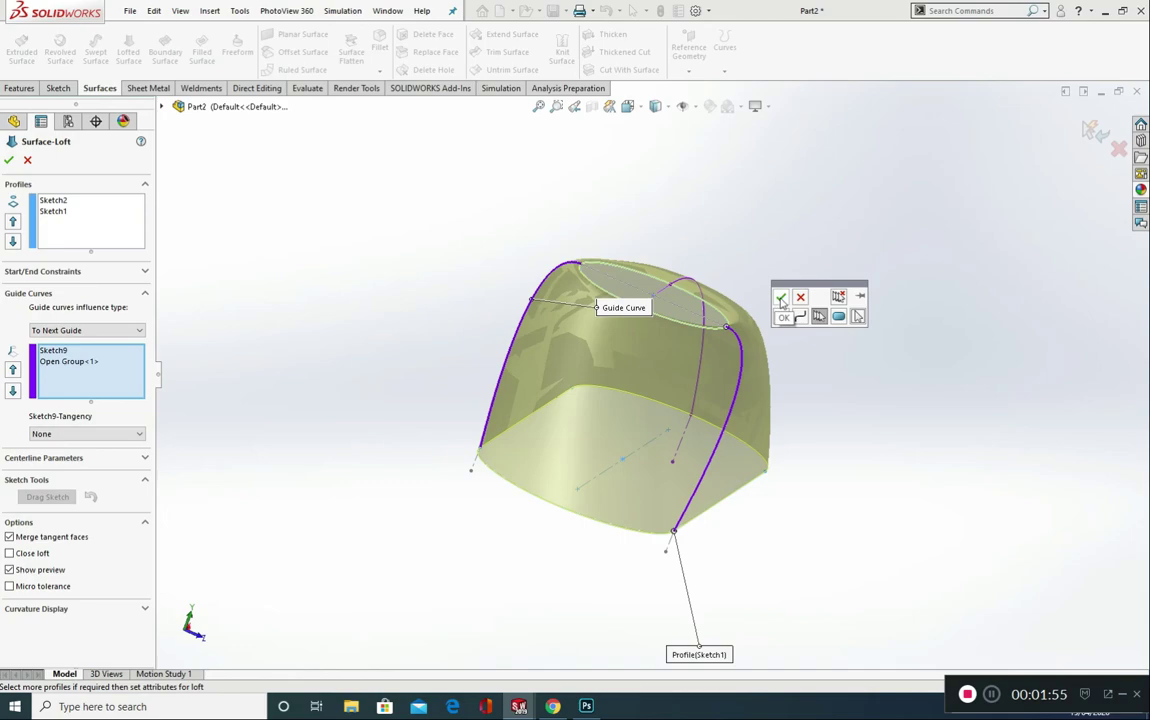
click(781, 299)
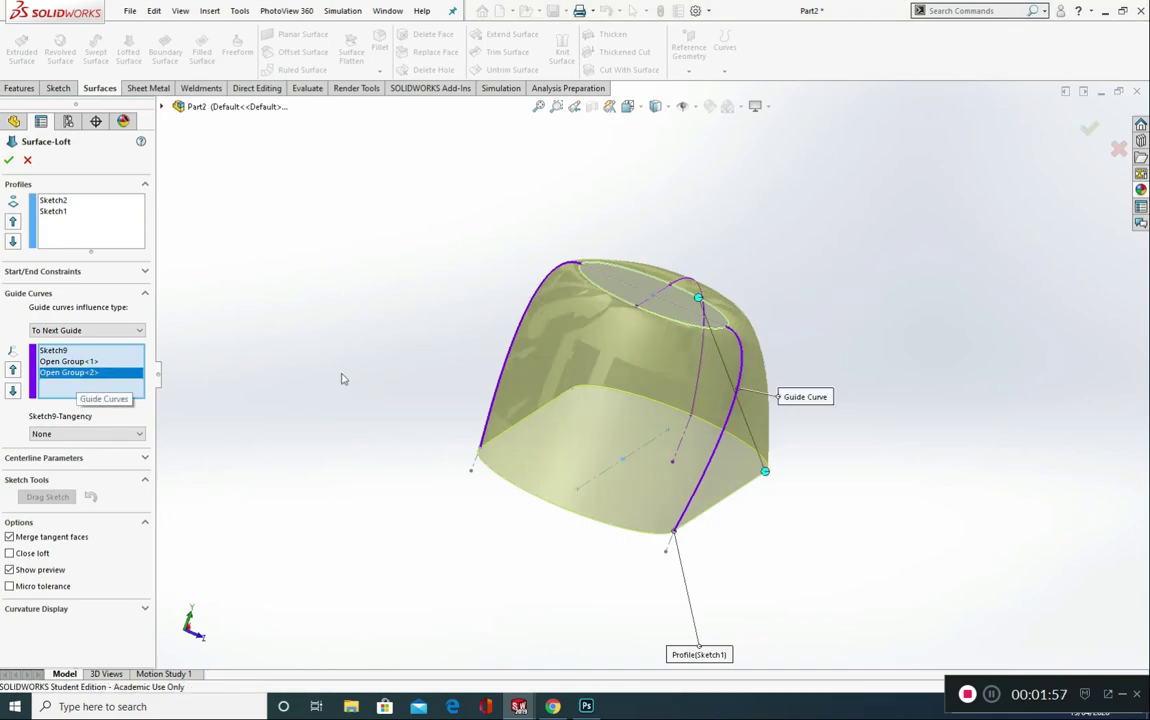
middle_drag(308, 342, 244, 326)
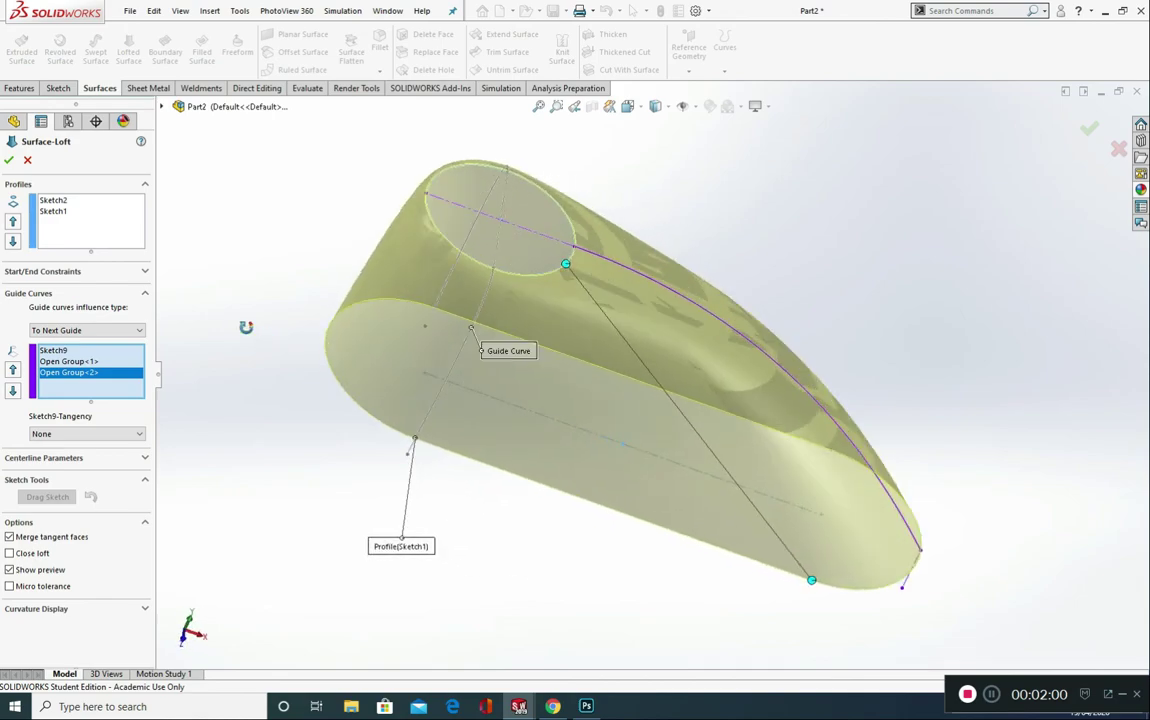
click(10, 161)
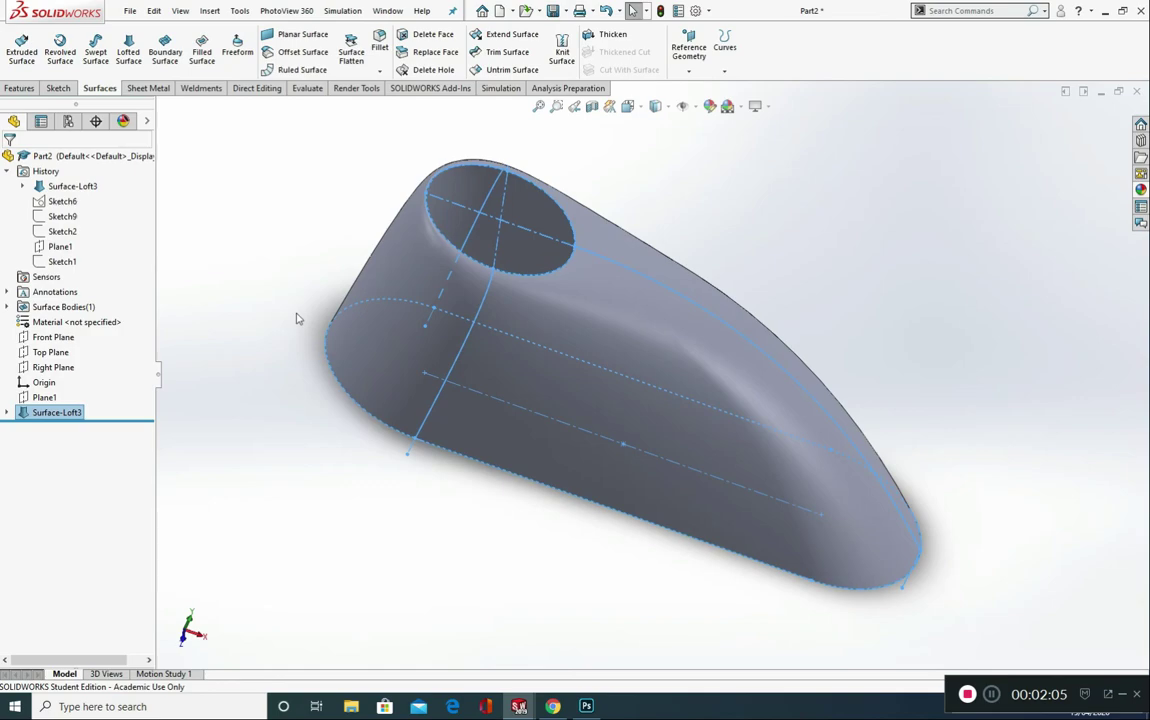
Show the model in isometric view and apply the matte rubber appearance to the lofted surface's whole body
key(ctrl+7)
click(830, 252)
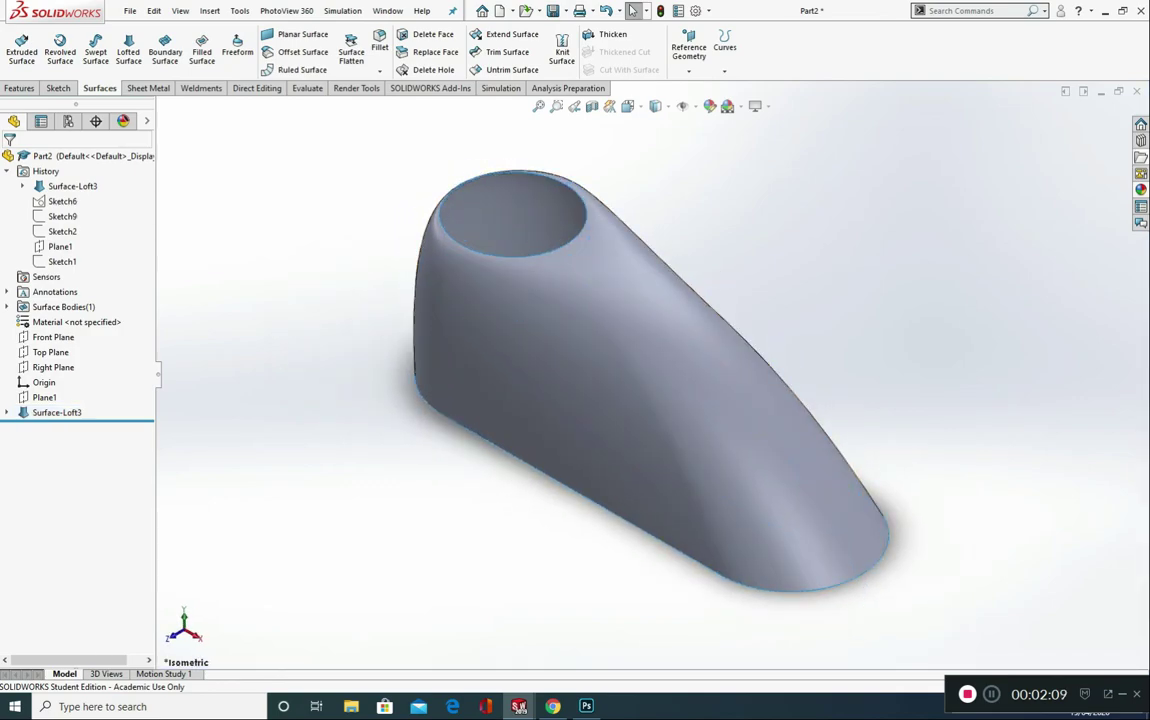
click(1140, 189)
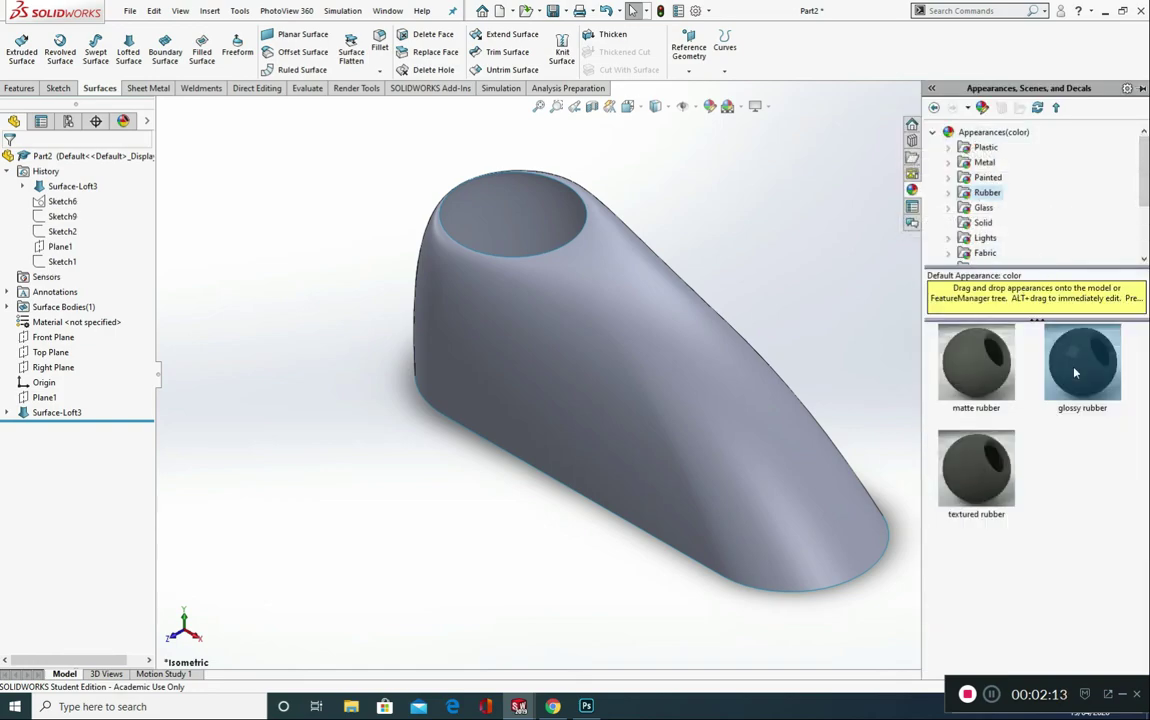
drag(966, 345, 656, 313)
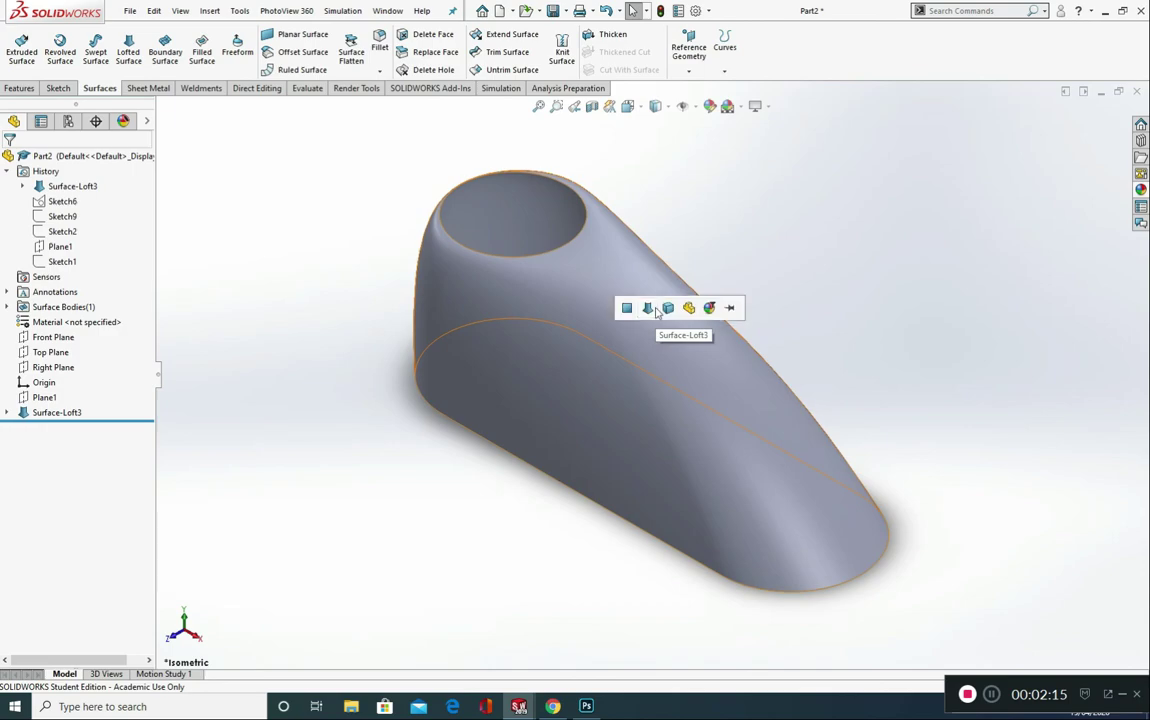
click(670, 309)
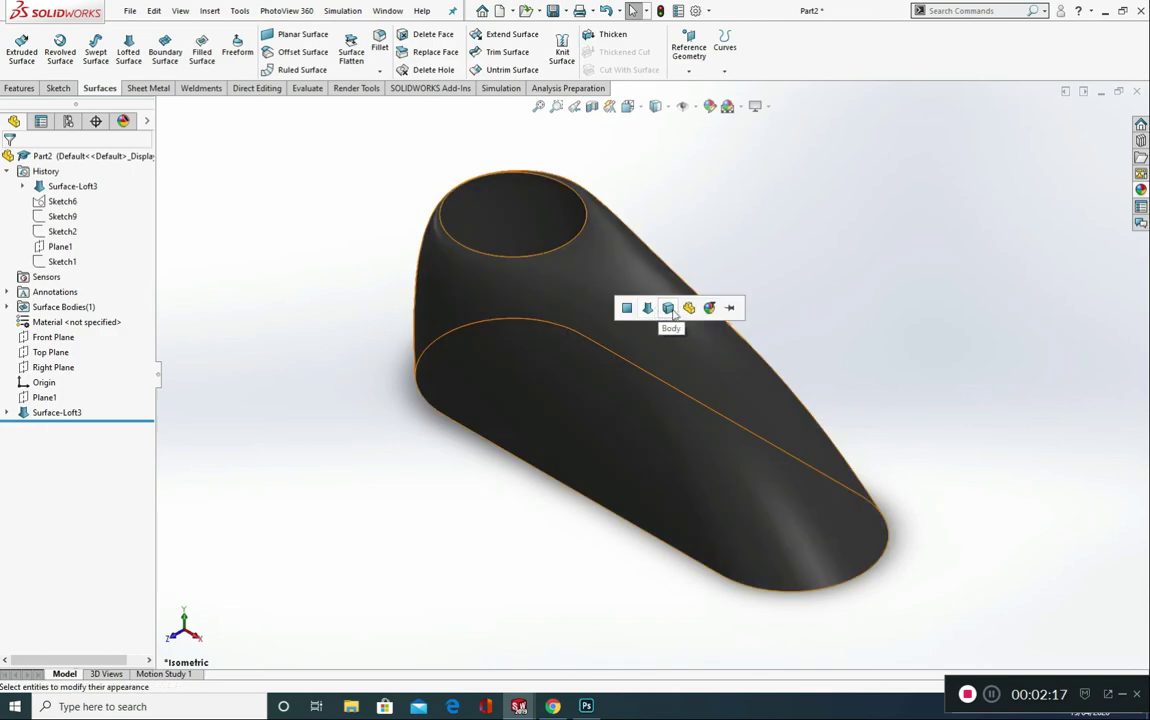